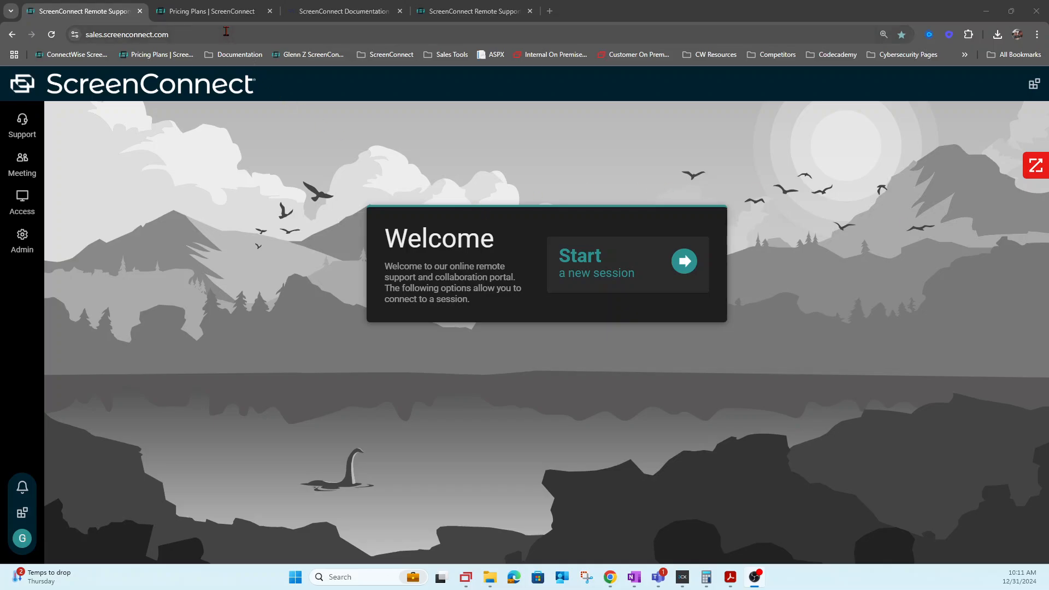
Create a support session and name it Ticket 1234.
{"action": "left_click_drag", "start_coordinate": [226, 31], "coordinate": [83, 38]}
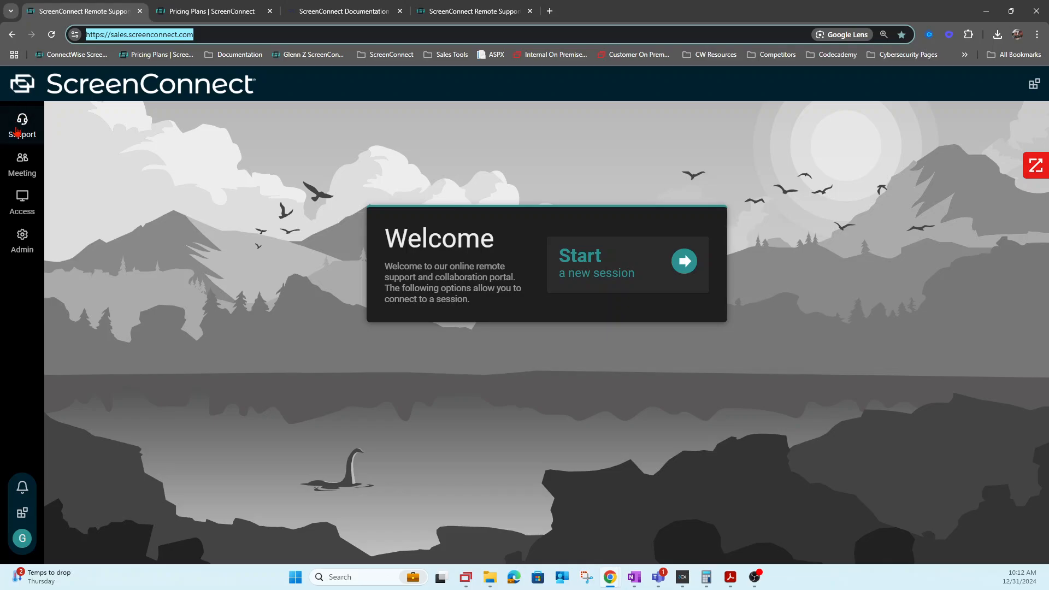
{"action": "left_click", "coordinate": [23, 133]}
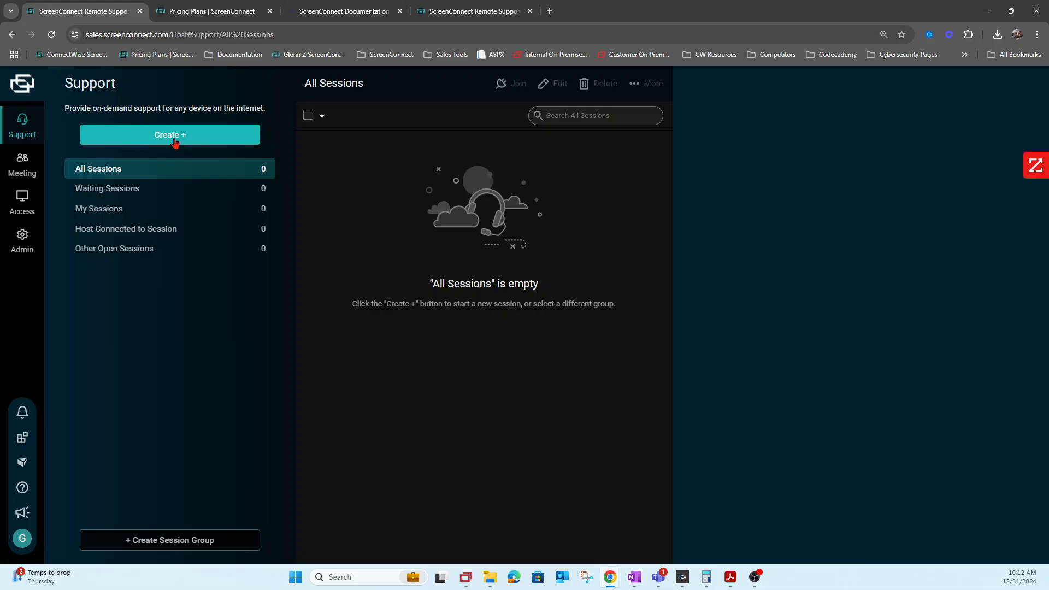
{"action": "left_click", "coordinate": [171, 137]}
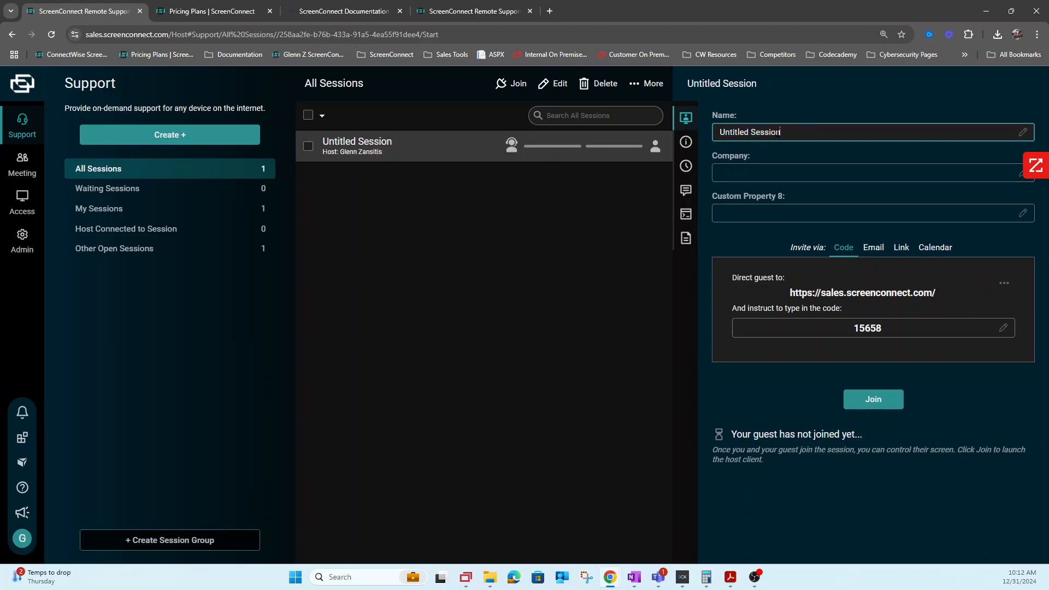
{"action": "type", "text": "Ticket 1234"}
{"action": "key", "text": "Tab"}
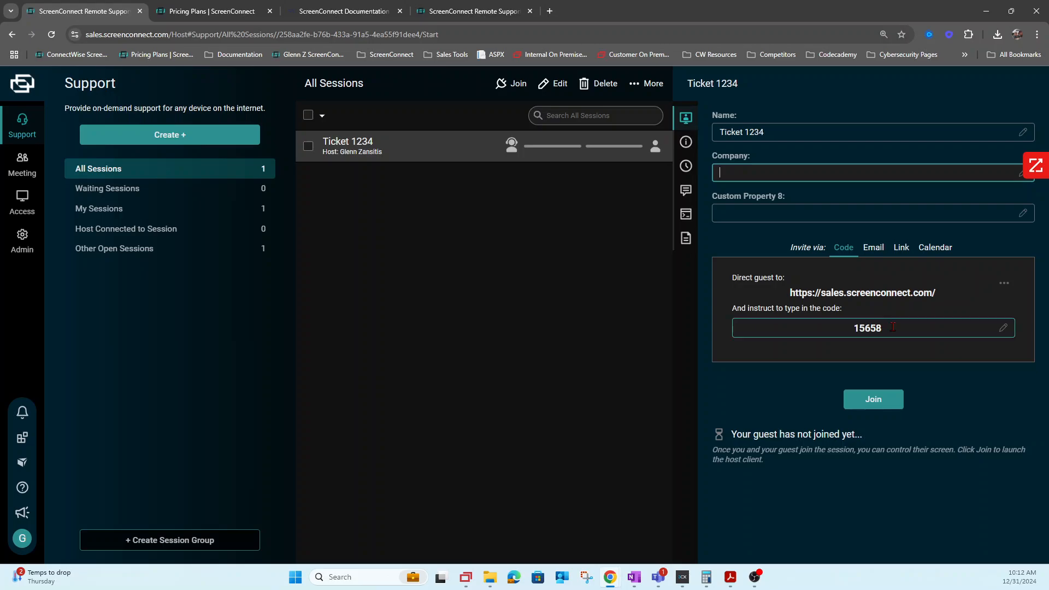
Copy the support session's join code and paste it into the join-with-a-code field on the portal's welcome page.
{"action": "left_click", "coordinate": [849, 337]}
{"action": "key", "text": "ctrl+c"}
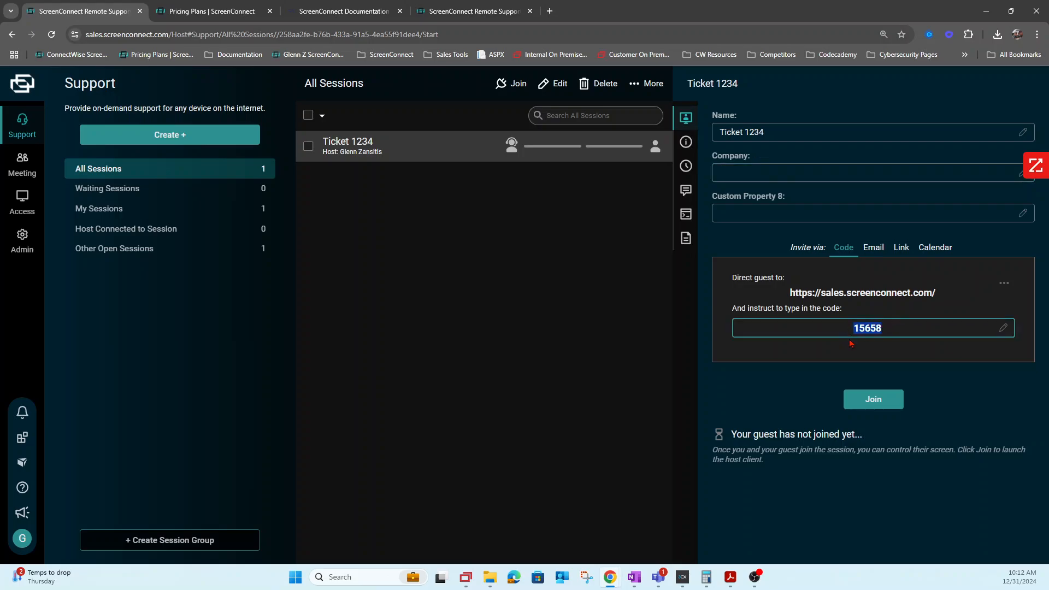
{"action": "left_click", "coordinate": [22, 88]}
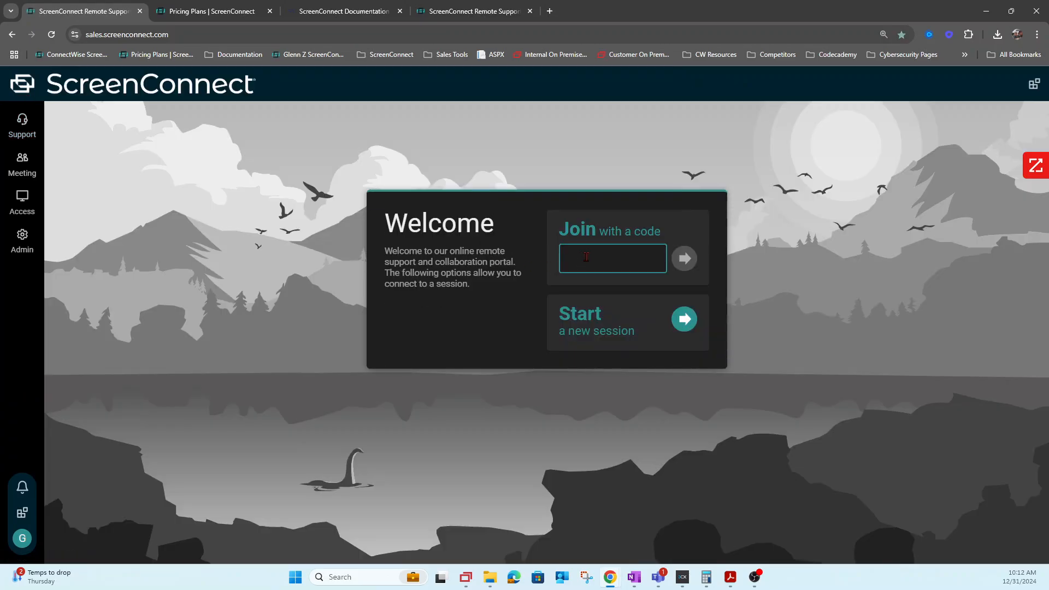
{"action": "key", "text": "ctrl+v"}
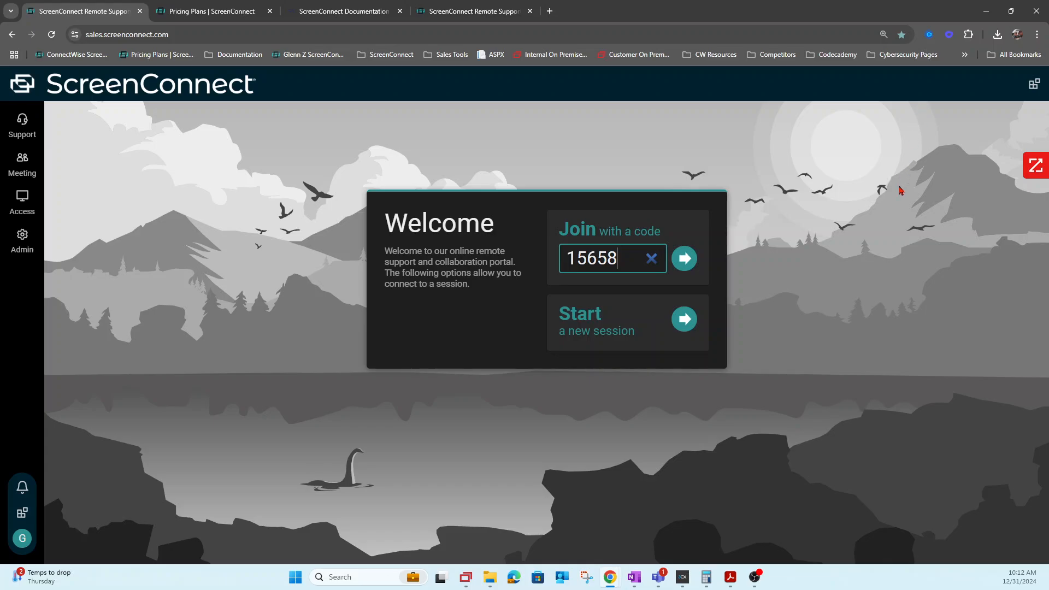
Show the calendar invitation option of the Ticket 1234 support session and delete the session.
{"action": "left_click", "coordinate": [32, 136]}
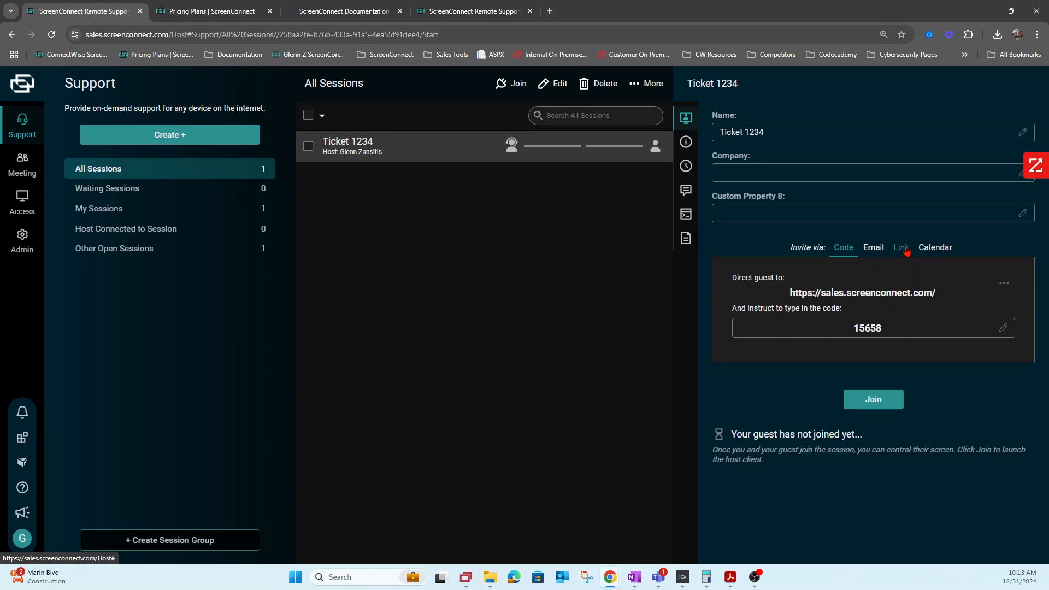
{"action": "left_click", "coordinate": [935, 248]}
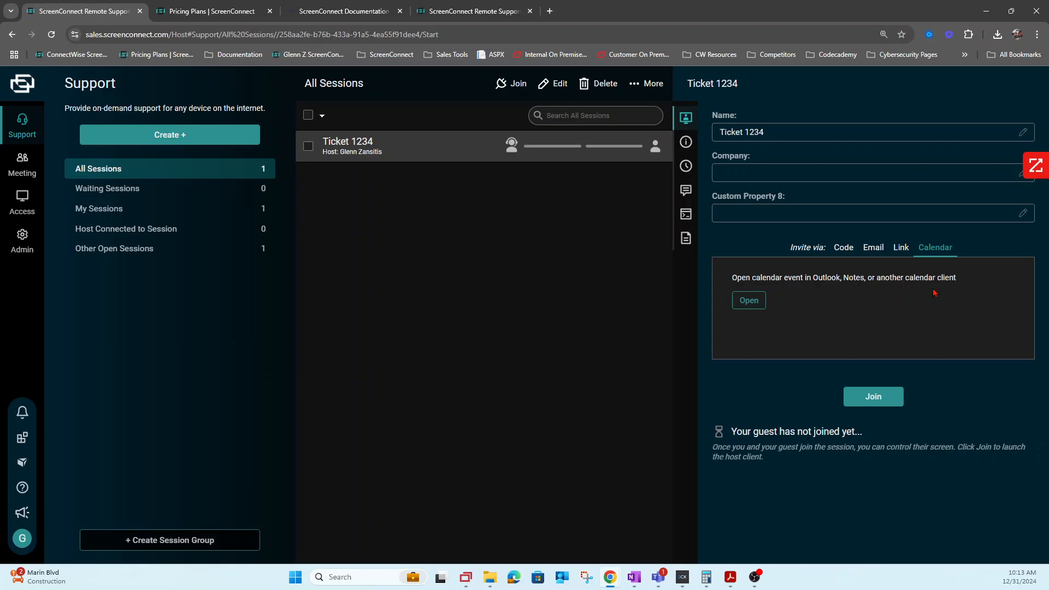
{"action": "right_click", "coordinate": [436, 154]}
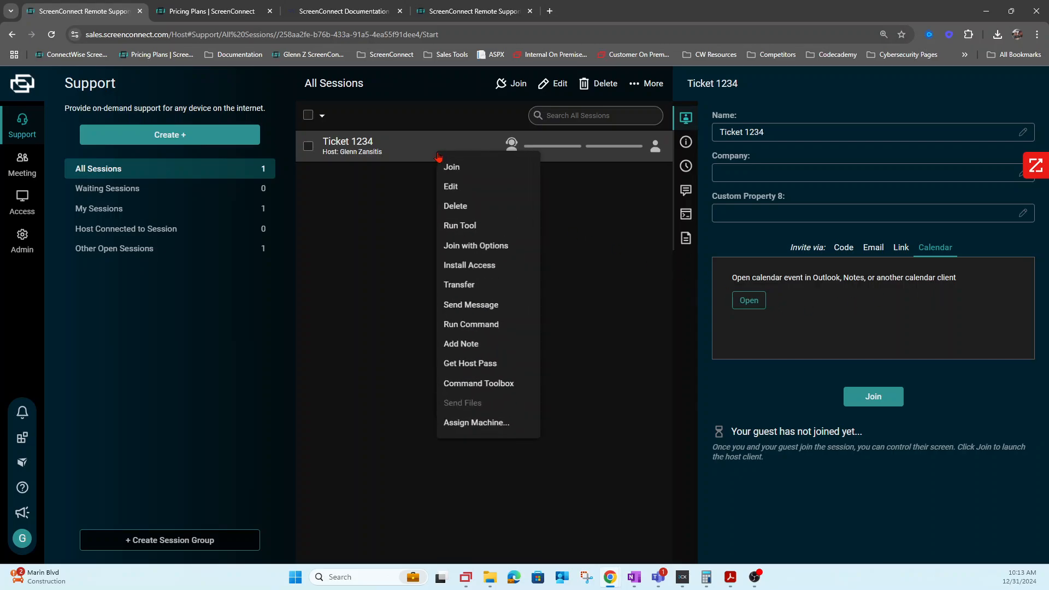
{"action": "left_click", "coordinate": [466, 208]}
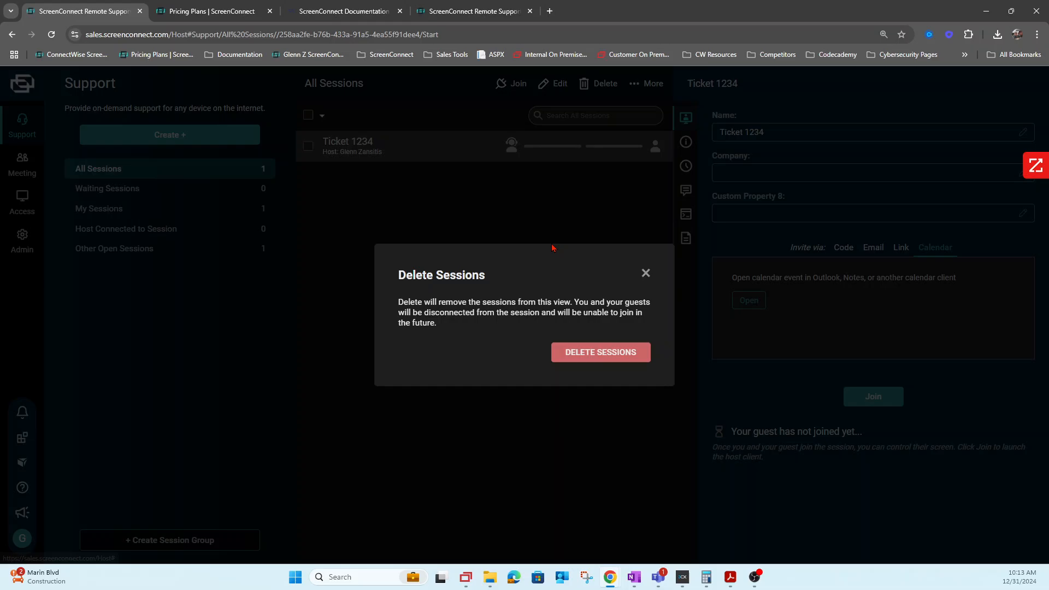
{"action": "left_click", "coordinate": [604, 353]}
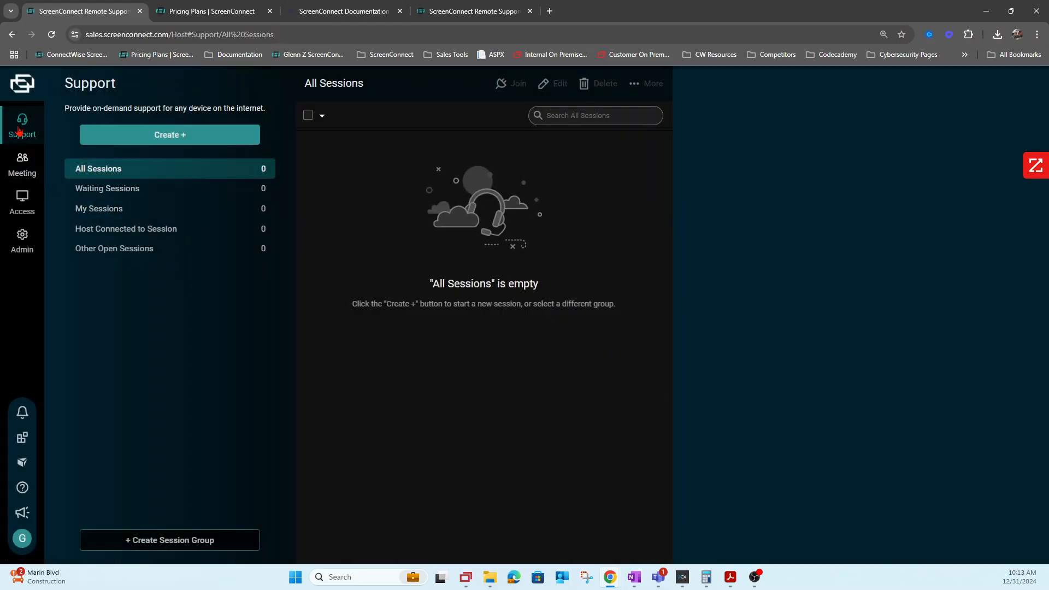
Create a meeting session with the default name and delete it.
{"action": "left_click", "coordinate": [24, 166]}
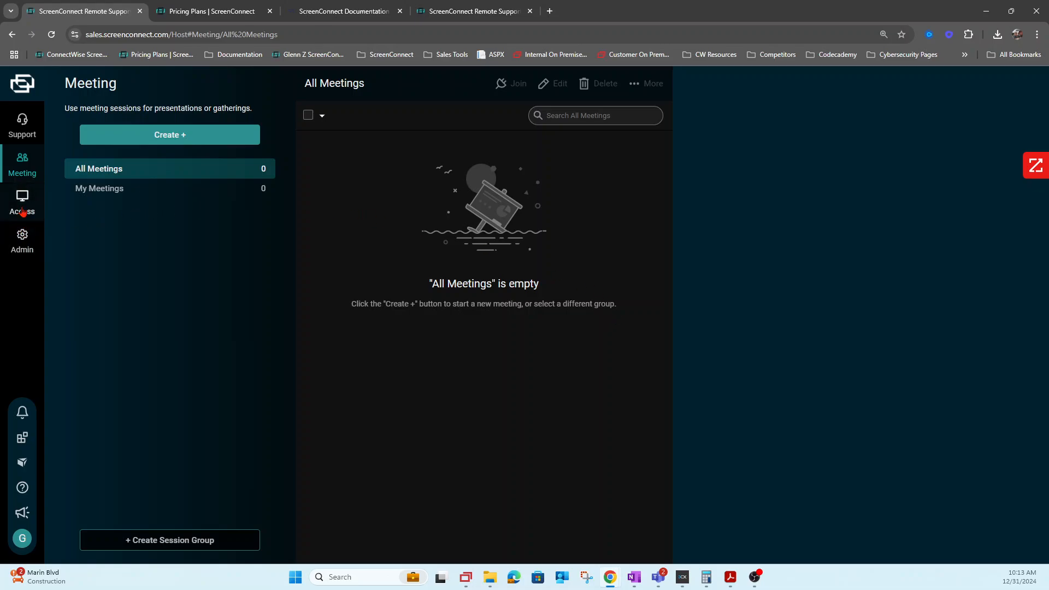
{"action": "left_click", "coordinate": [174, 140]}
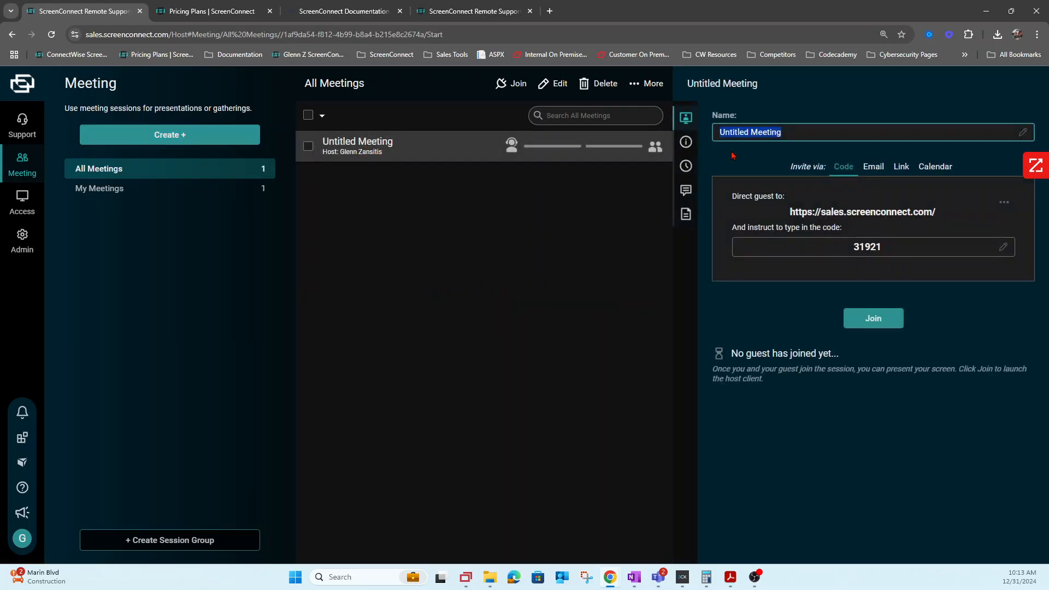
{"action": "right_click", "coordinate": [485, 151]}
{"action": "left_click", "coordinate": [502, 201]}
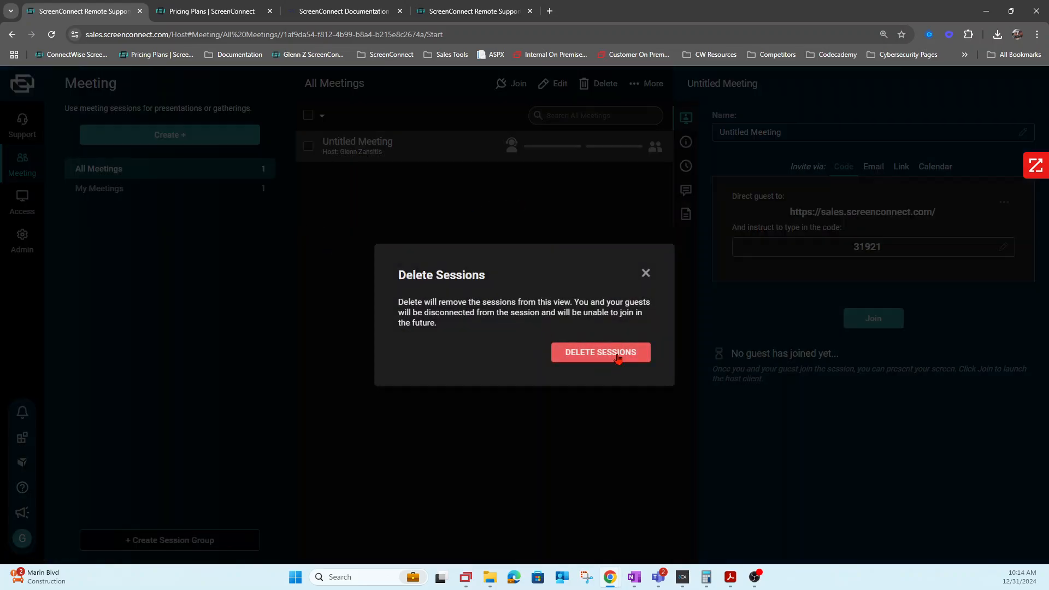
{"action": "left_click", "coordinate": [601, 352]}
Examine the access agent installer's label fields and available installer types, and close the builder without building anything.
{"action": "left_click", "coordinate": [24, 201]}
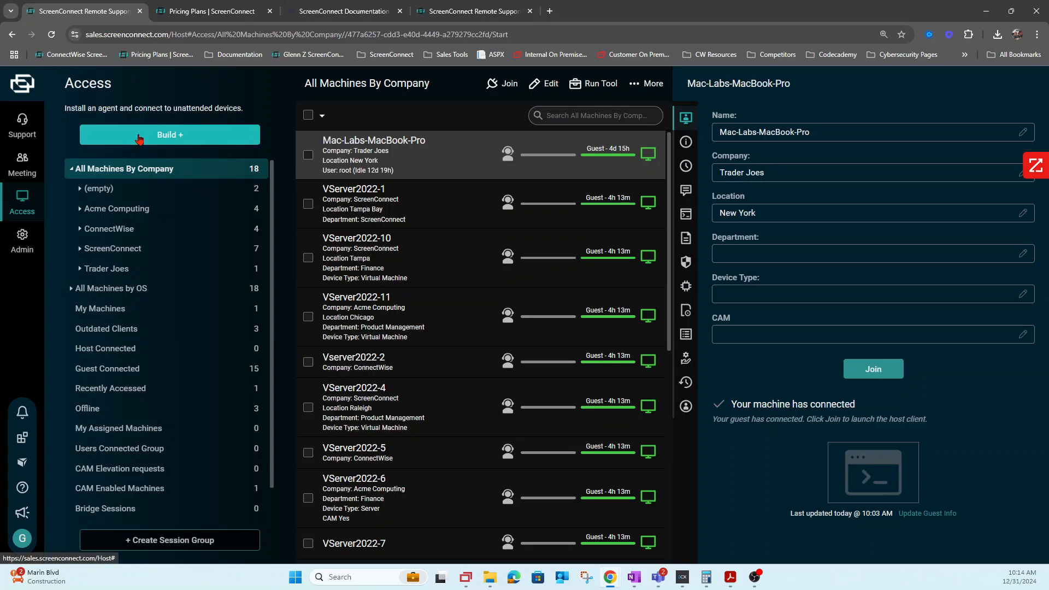
{"action": "left_click", "coordinate": [23, 130]}
{"action": "left_click", "coordinate": [22, 201]}
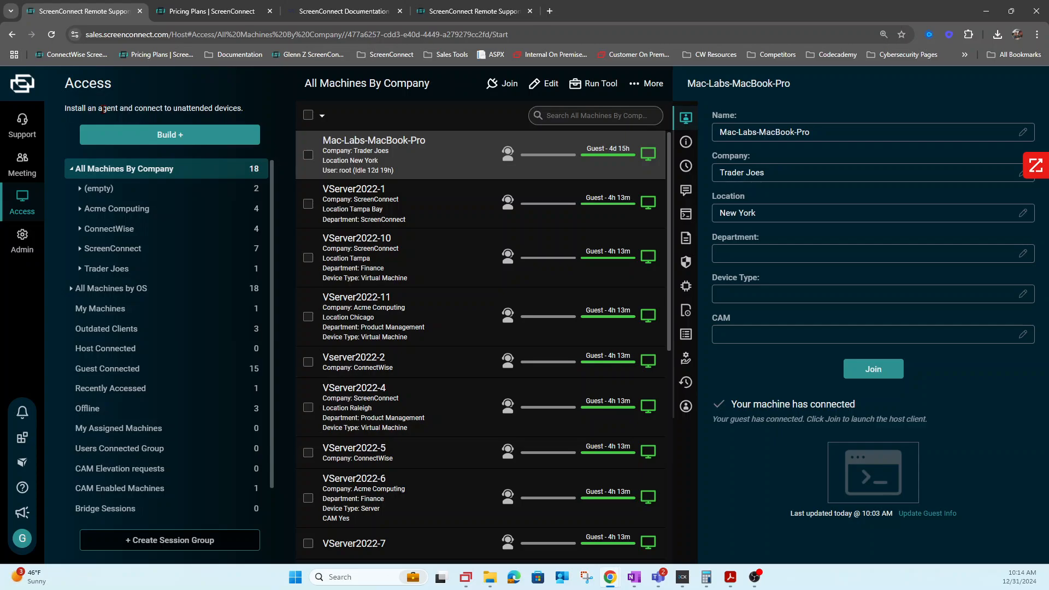
{"action": "left_click", "coordinate": [170, 134]}
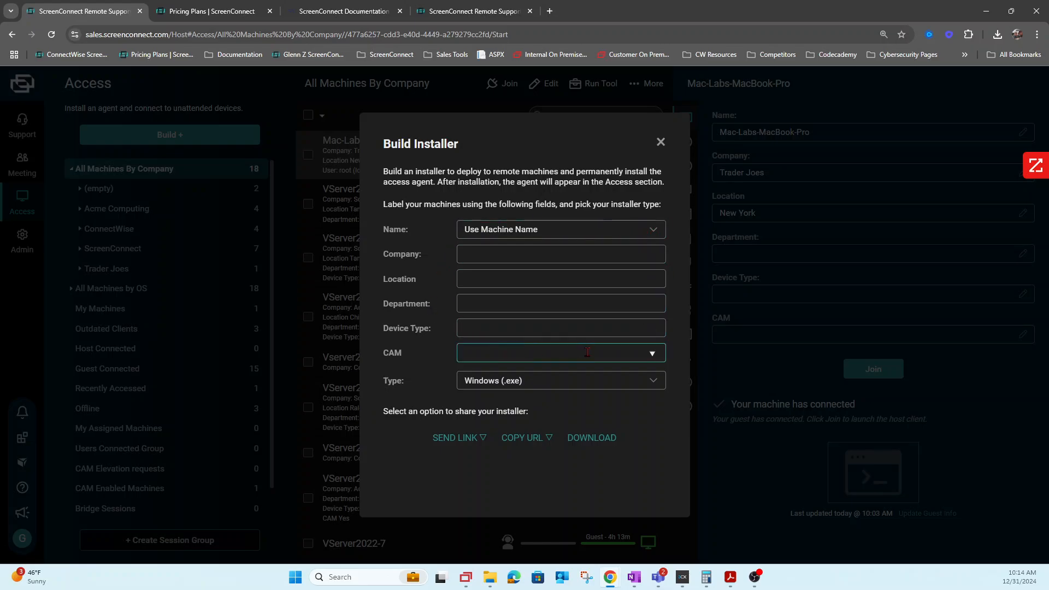
{"action": "left_click", "coordinate": [518, 253]}
{"action": "left_click", "coordinate": [654, 382]}
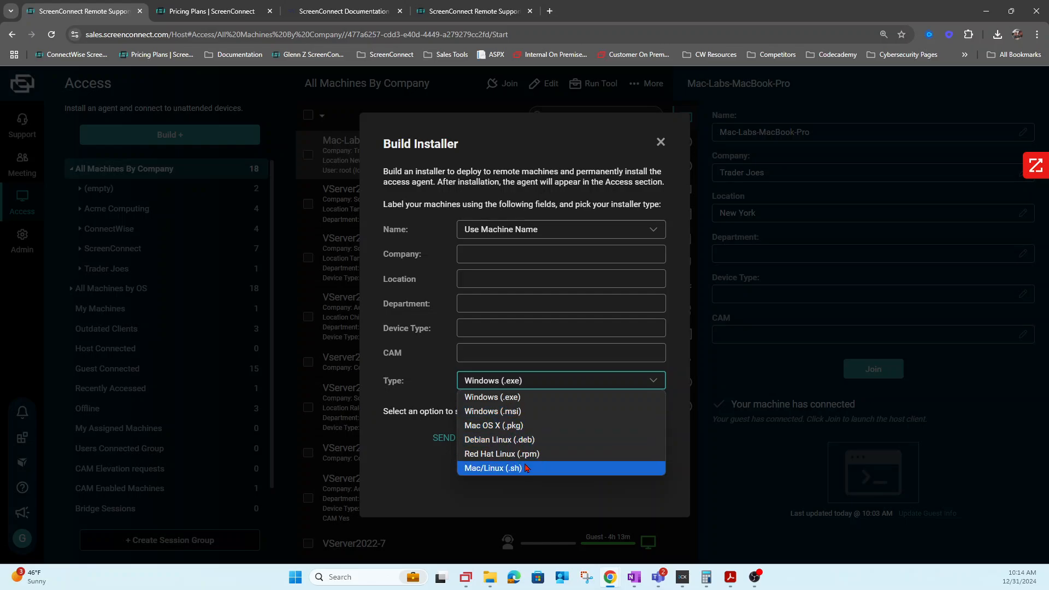
{"action": "left_click", "coordinate": [556, 492]}
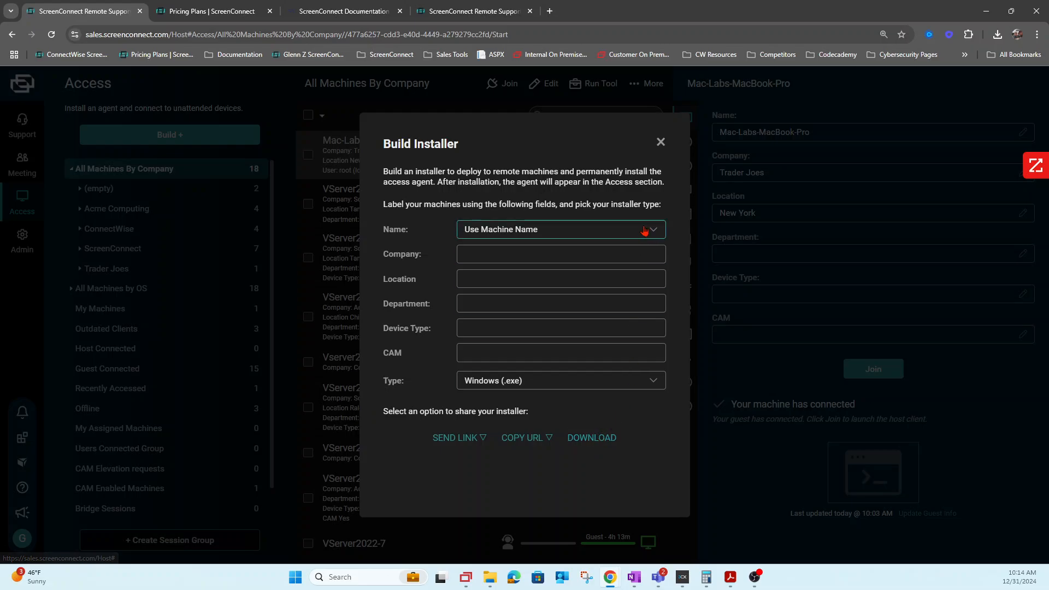
{"action": "left_click", "coordinate": [661, 143]}
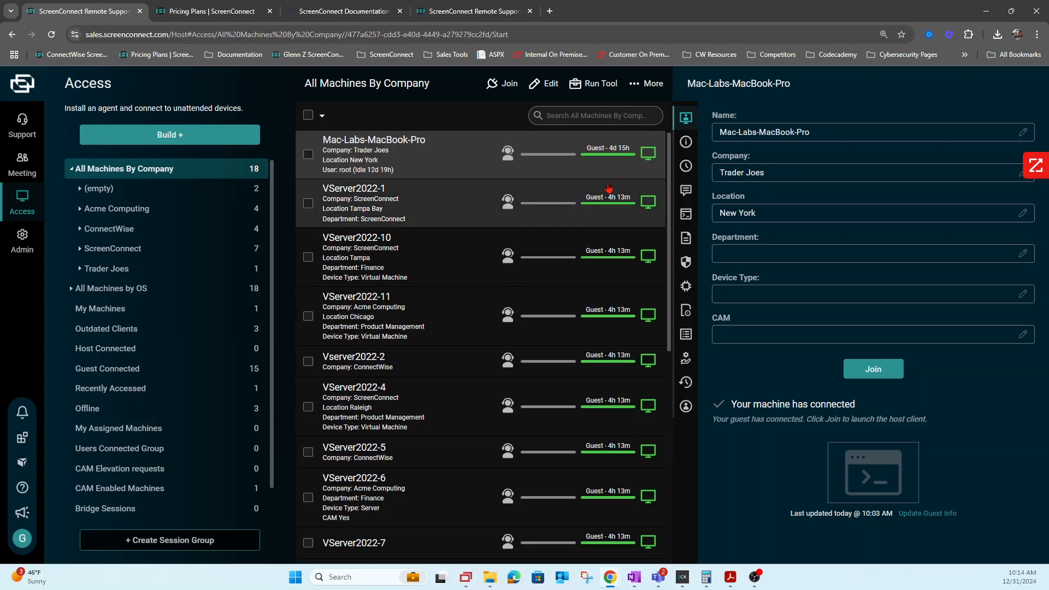
Look through all machines by company, drill into Acme Computing's Chicago location, and return to the full company list.
{"action": "scroll", "coordinate": [606, 188], "scroll_direction": "down", "scroll_amount": 5}
{"action": "scroll", "coordinate": [611, 197], "scroll_direction": "up", "scroll_amount": 5}
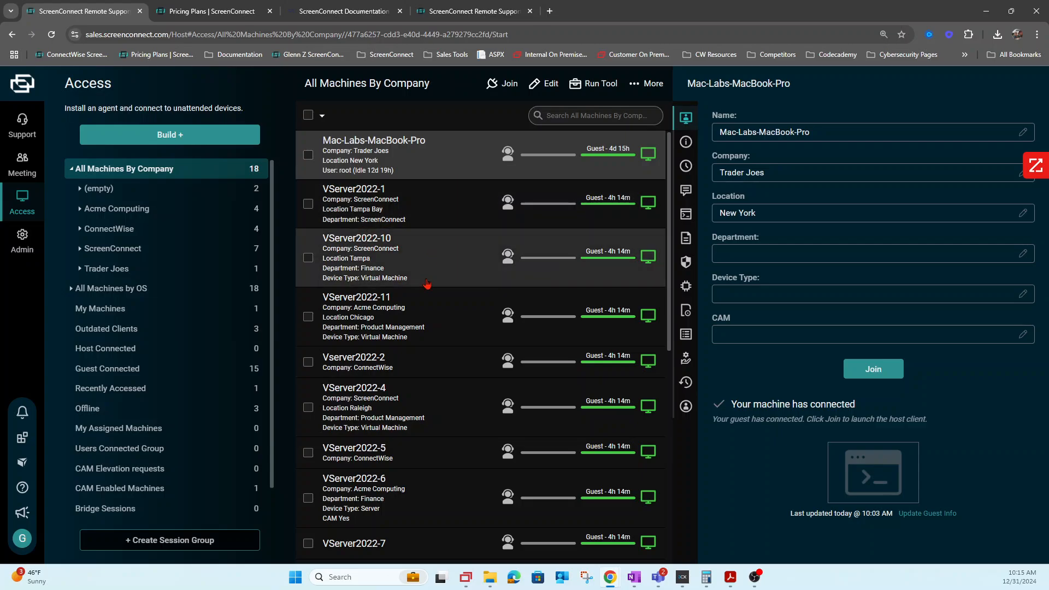
{"action": "scroll", "coordinate": [487, 241], "scroll_direction": "down", "scroll_amount": 4}
{"action": "scroll", "coordinate": [487, 257], "scroll_direction": "up", "scroll_amount": 4}
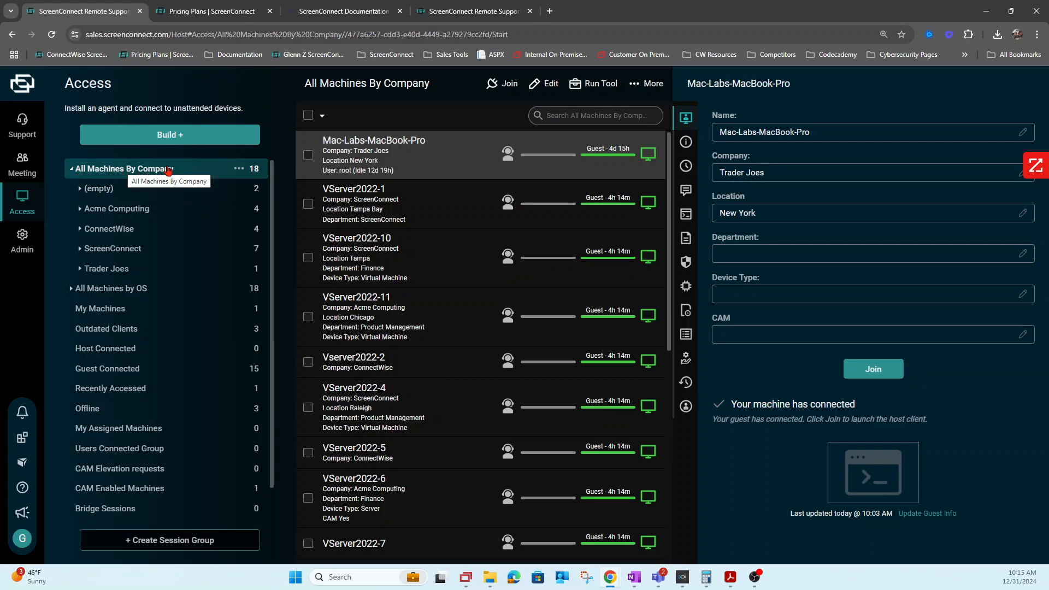
{"action": "left_click", "coordinate": [80, 210]}
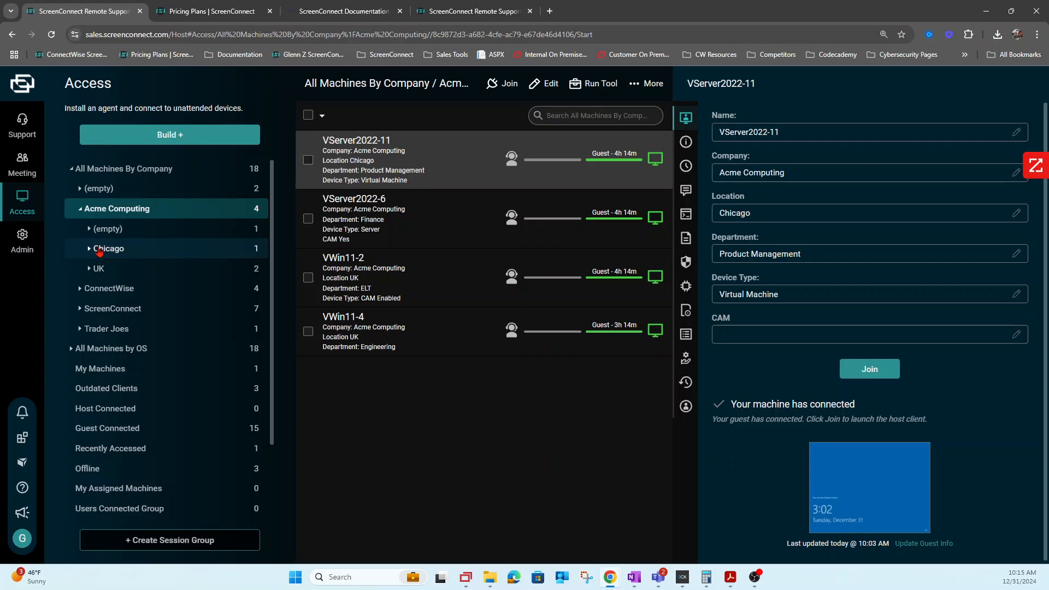
{"action": "left_click", "coordinate": [91, 251]}
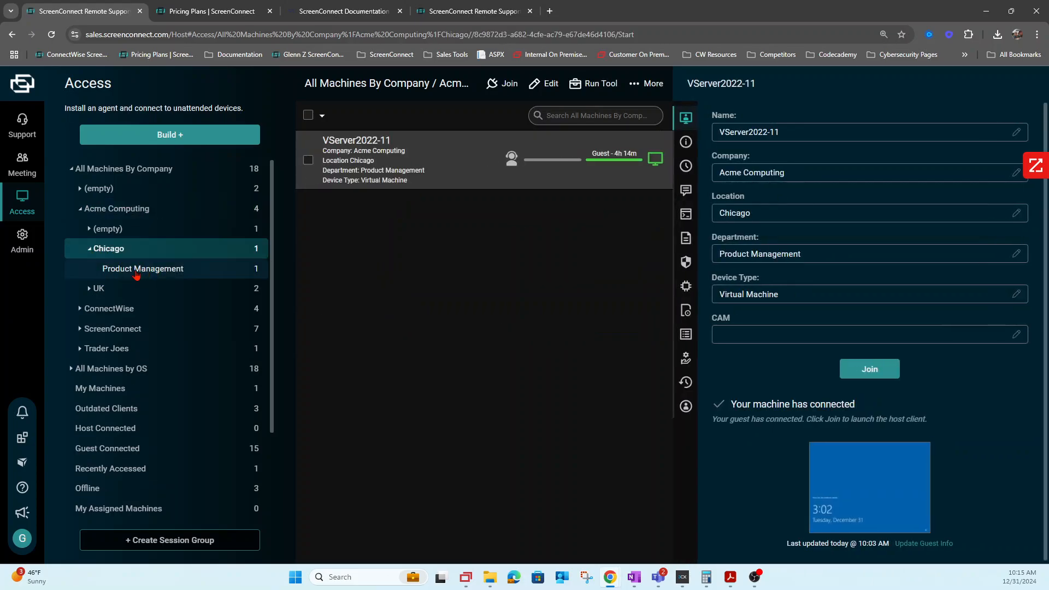
{"action": "left_click", "coordinate": [67, 169]}
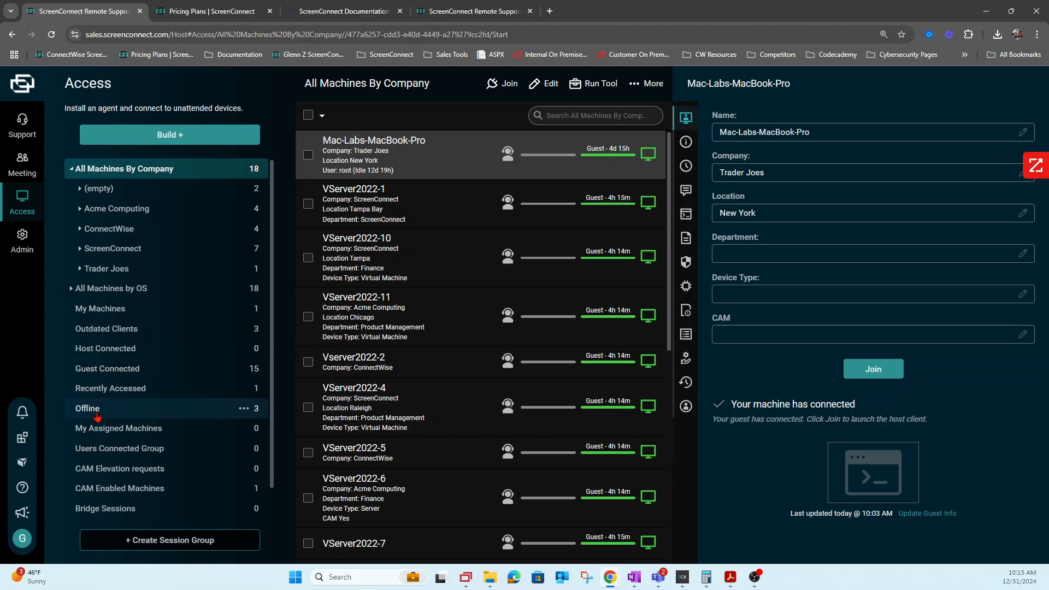
Start an access session group named Sales, try the filter template CustomProperty1 LIKE 'ChangeMe', and clear the filter.
{"action": "scroll", "coordinate": [140, 389], "scroll_direction": "down", "scroll_amount": 1}
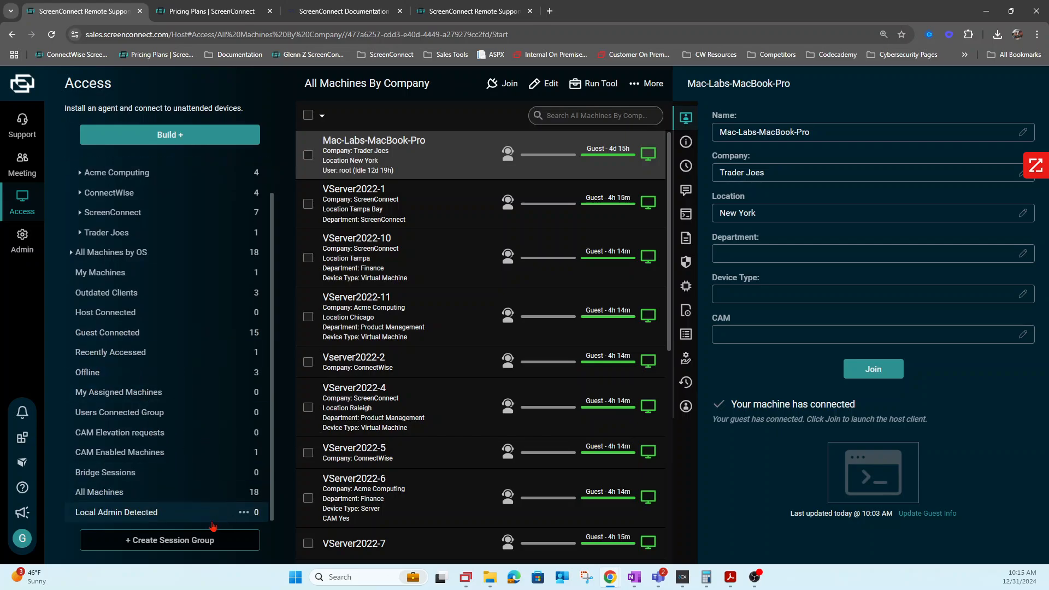
{"action": "left_click", "coordinate": [185, 543]}
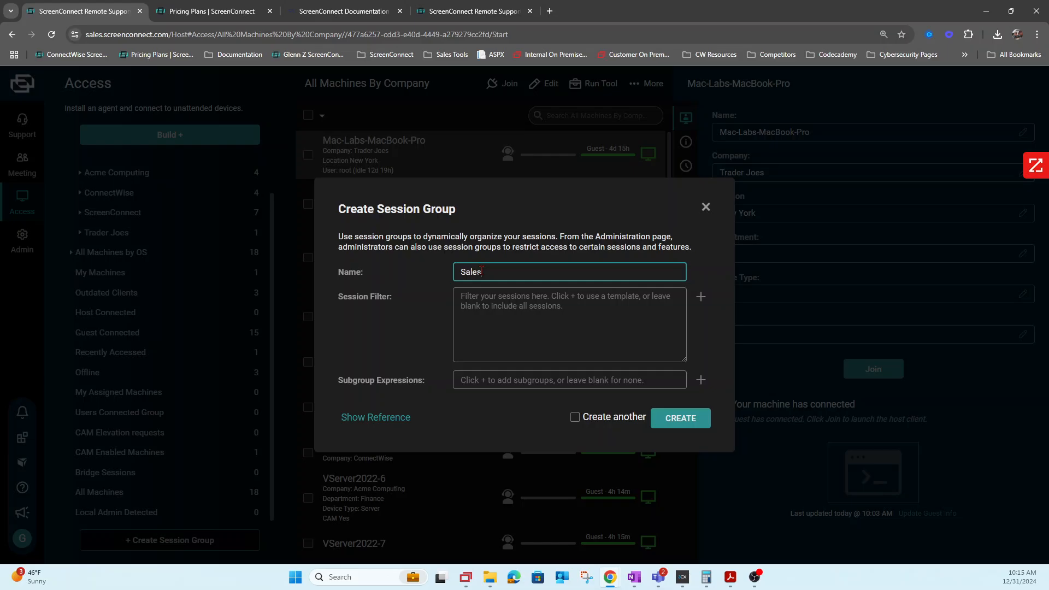
{"action": "left_click", "coordinate": [701, 298]}
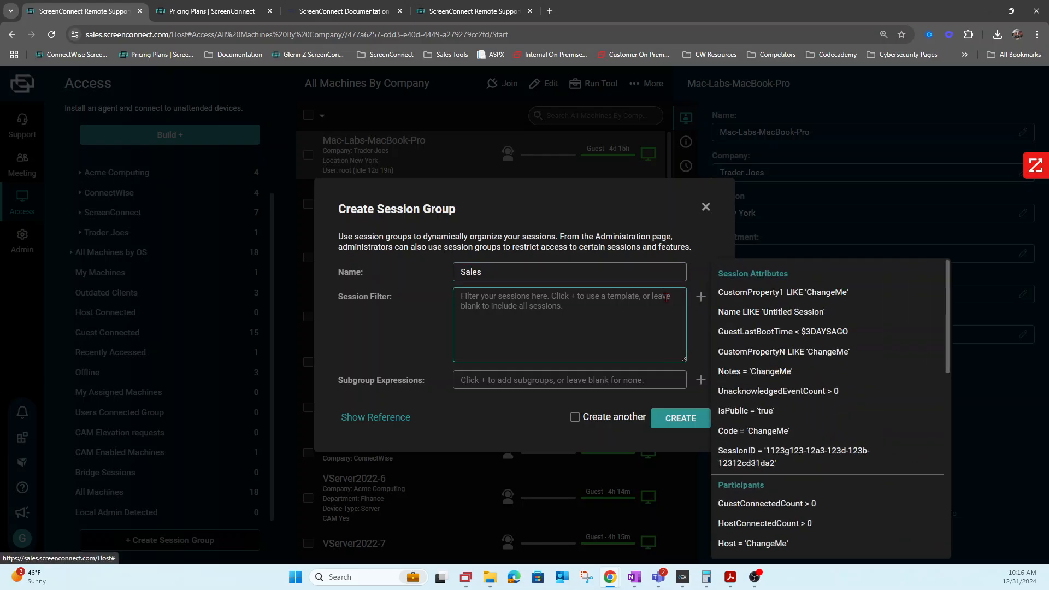
{"action": "left_click", "coordinate": [791, 297]}
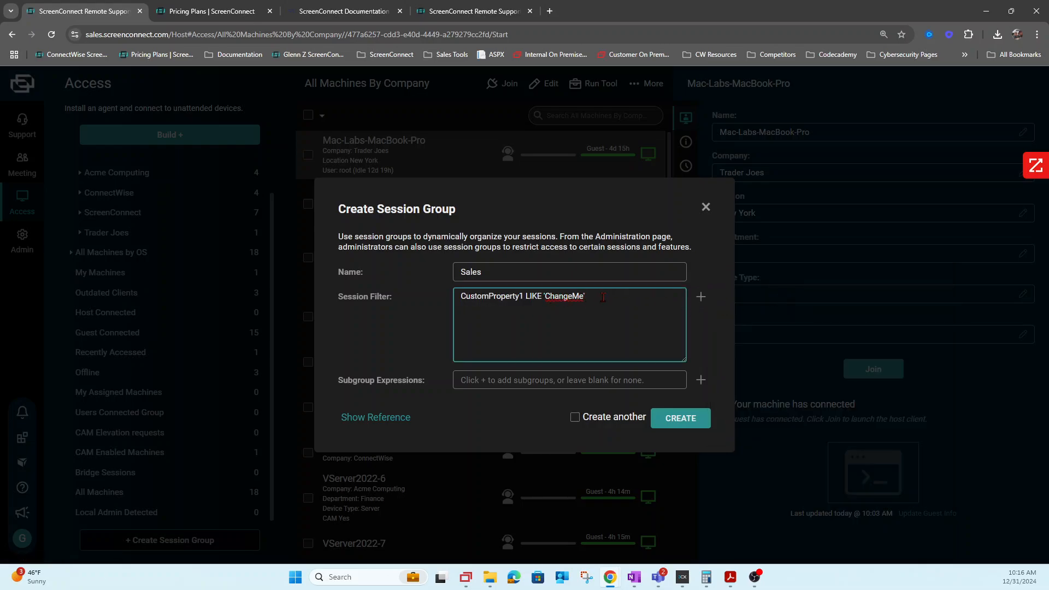
{"action": "left_click_drag", "start_coordinate": [604, 297], "coordinate": [428, 299]}
{"action": "key", "text": "BackSpace"}
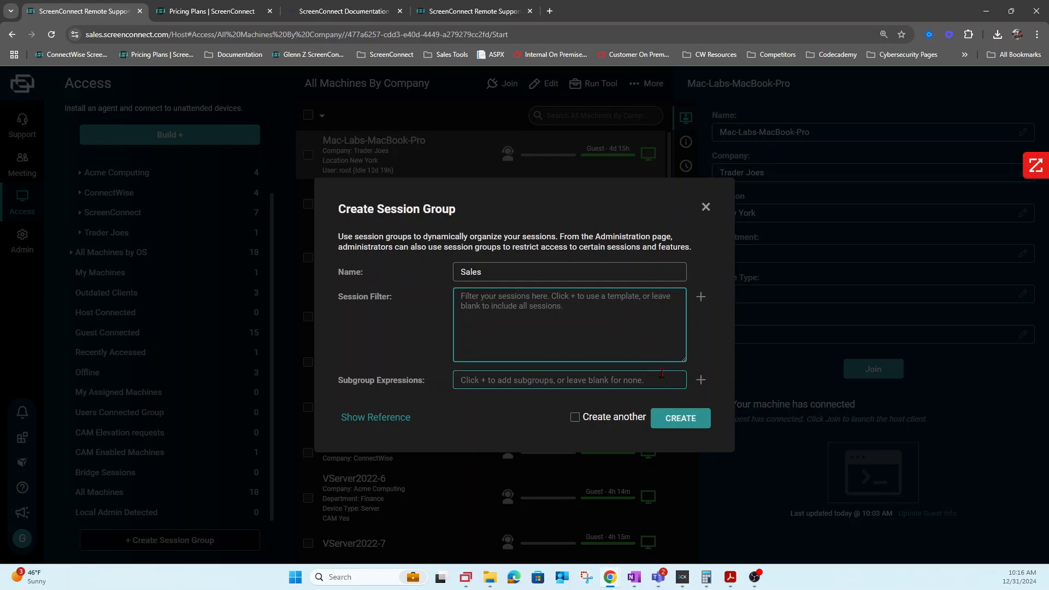
Review the available subgroup expressions for the Sales group and leave the session group form without creating it.
{"action": "left_click", "coordinate": [701, 380]}
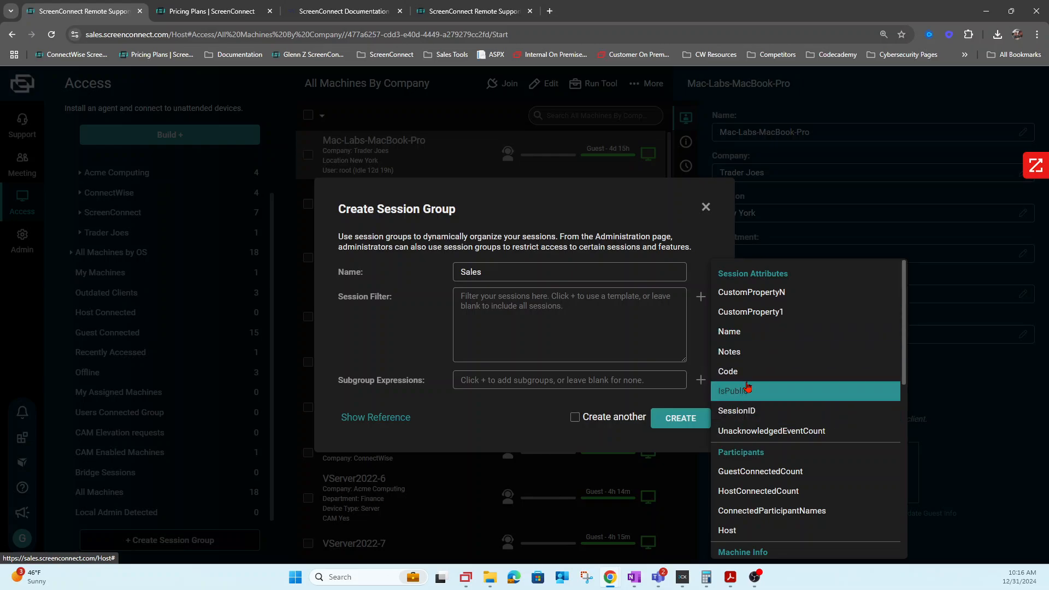
{"action": "left_click", "coordinate": [676, 420]}
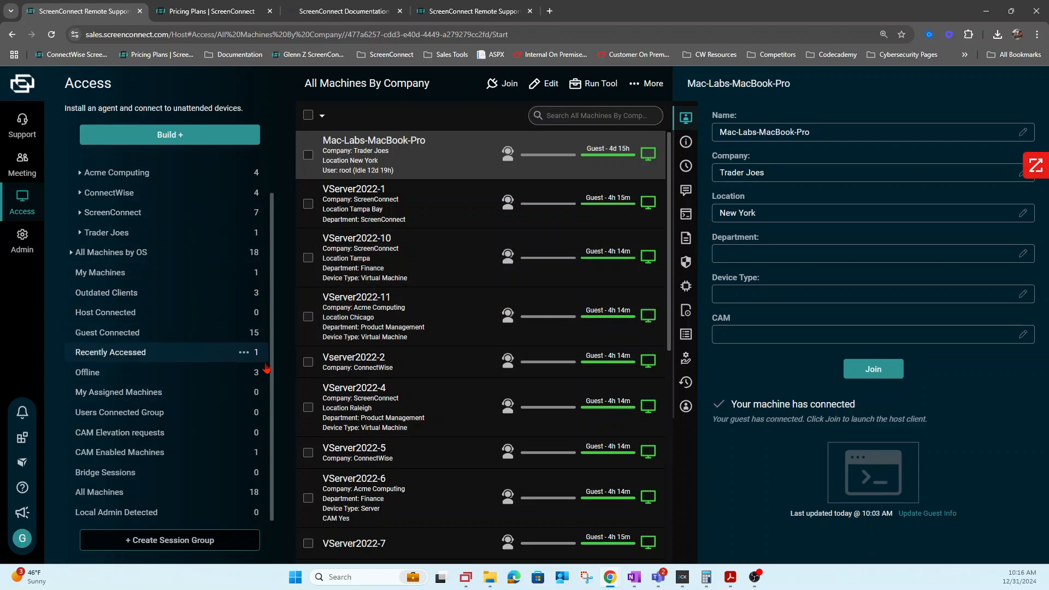
{"action": "scroll", "coordinate": [268, 284], "scroll_direction": "up", "scroll_amount": 1}
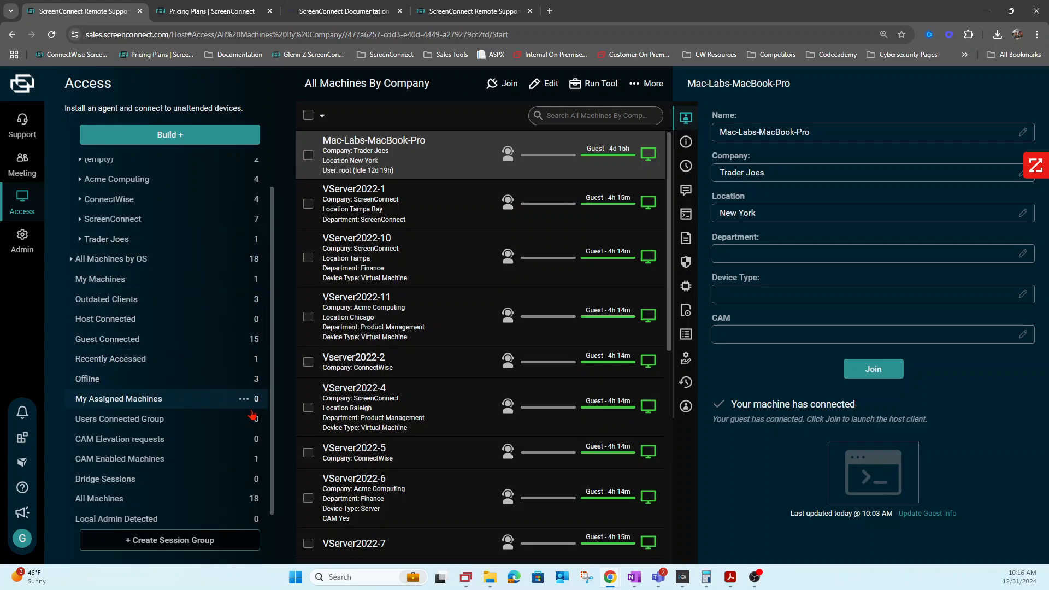
{"action": "scroll", "coordinate": [253, 391], "scroll_direction": "up", "scroll_amount": 1}
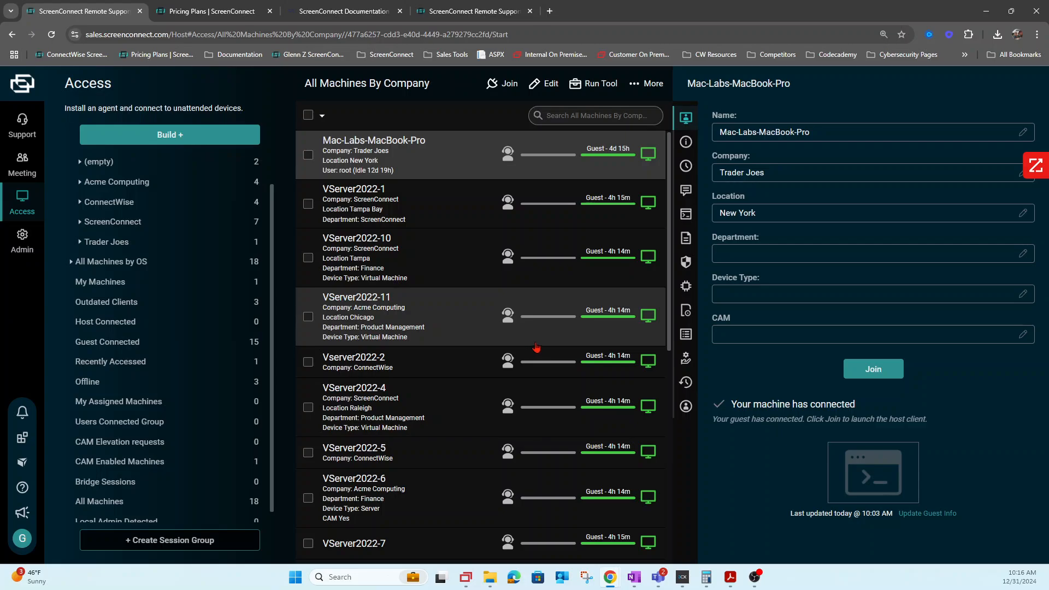
Look through the machine list and examine the session, device, network and other details of Mac-Labs-MacBook-Pro.
{"action": "scroll", "coordinate": [563, 346], "scroll_direction": "down", "scroll_amount": 5}
{"action": "scroll", "coordinate": [568, 349], "scroll_direction": "up", "scroll_amount": 5}
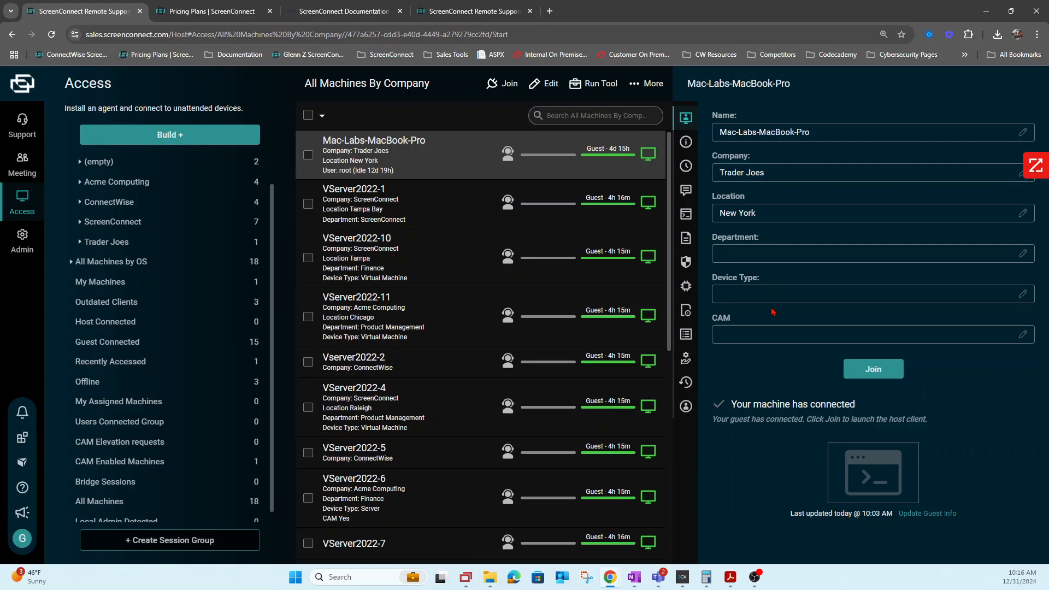
{"action": "left_click", "coordinate": [685, 142]}
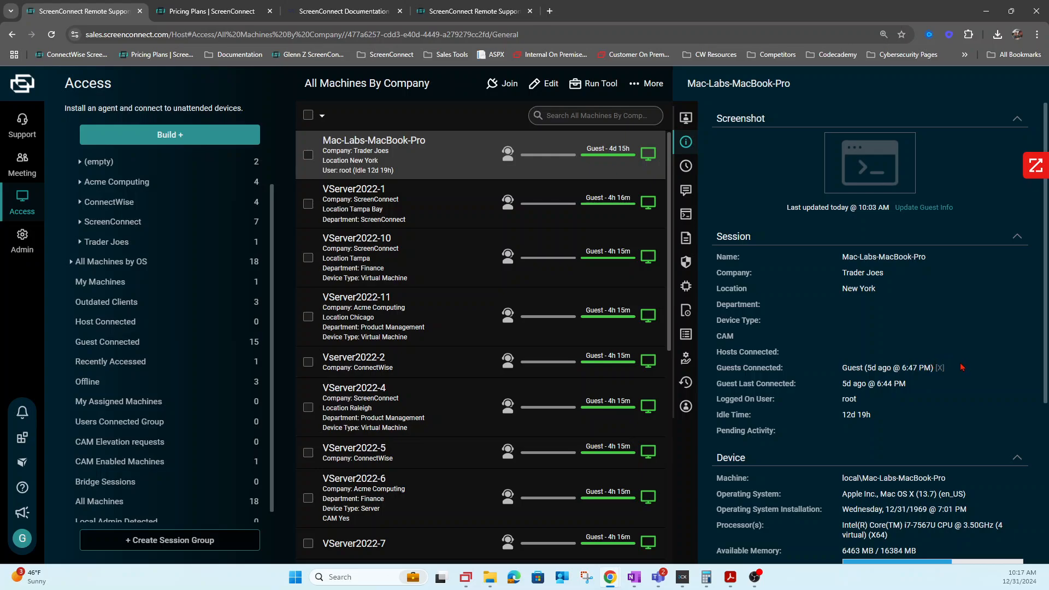
{"action": "scroll", "coordinate": [888, 342], "scroll_direction": "down", "scroll_amount": 3}
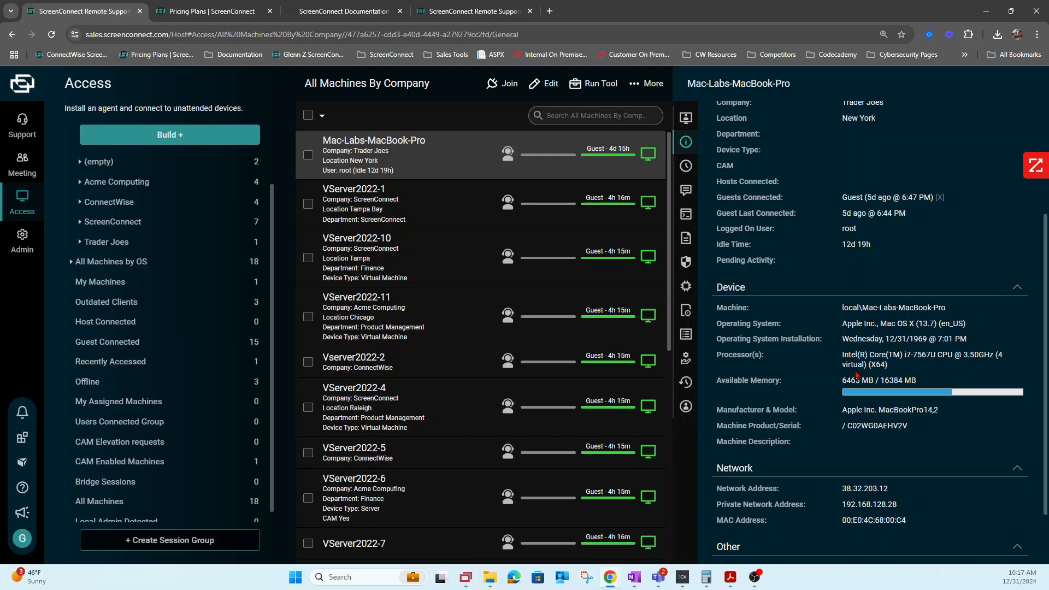
{"action": "scroll", "coordinate": [845, 376], "scroll_direction": "down", "scroll_amount": 2}
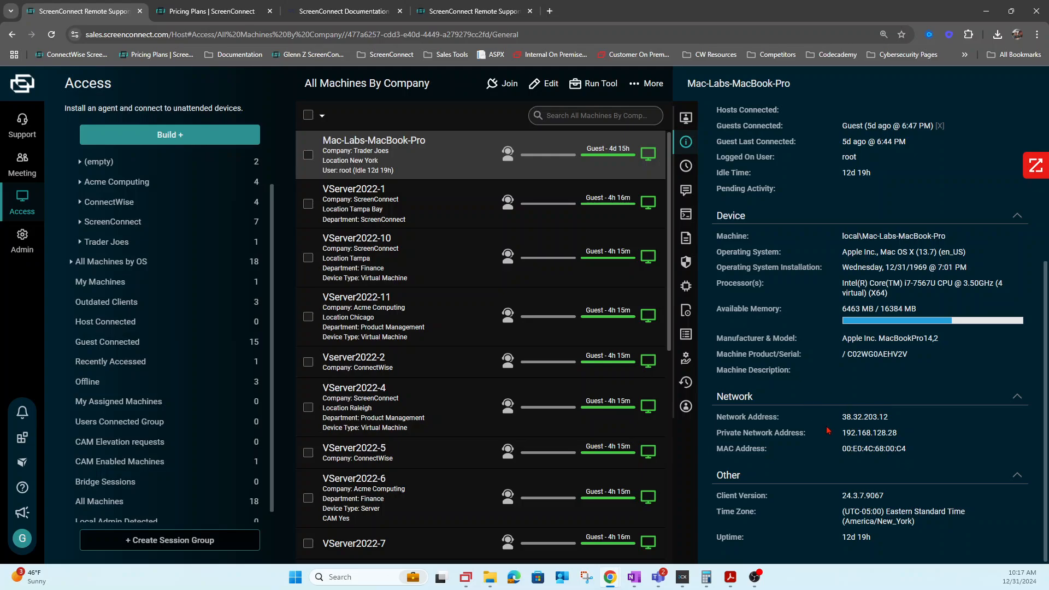
Copy Mac-Labs-MacBook-Pro's network address and search all machines by company for 38.32.203.12.
{"action": "left_click_drag", "start_coordinate": [889, 418], "coordinate": [844, 419]}
{"action": "key", "text": "ctrl+c"}
{"action": "left_click", "coordinate": [601, 117]}
{"action": "key", "text": "ctrl+v"}
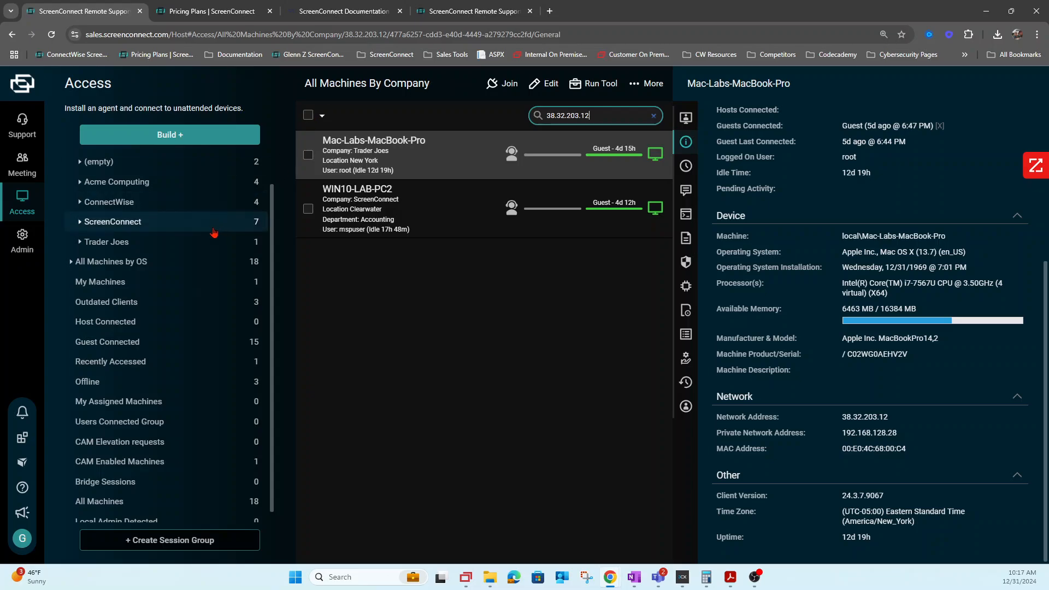
Update the guest info of VServer2022-9 in My Machines and review its timeline and message history.
{"action": "left_click", "coordinate": [121, 282]}
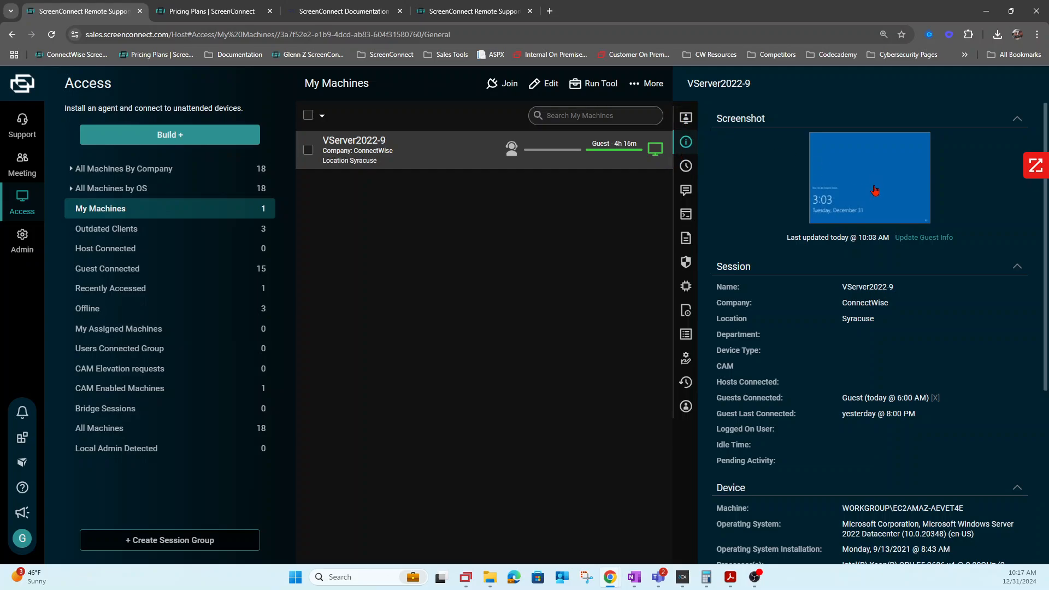
{"action": "left_click", "coordinate": [935, 242]}
{"action": "left_click", "coordinate": [686, 166]}
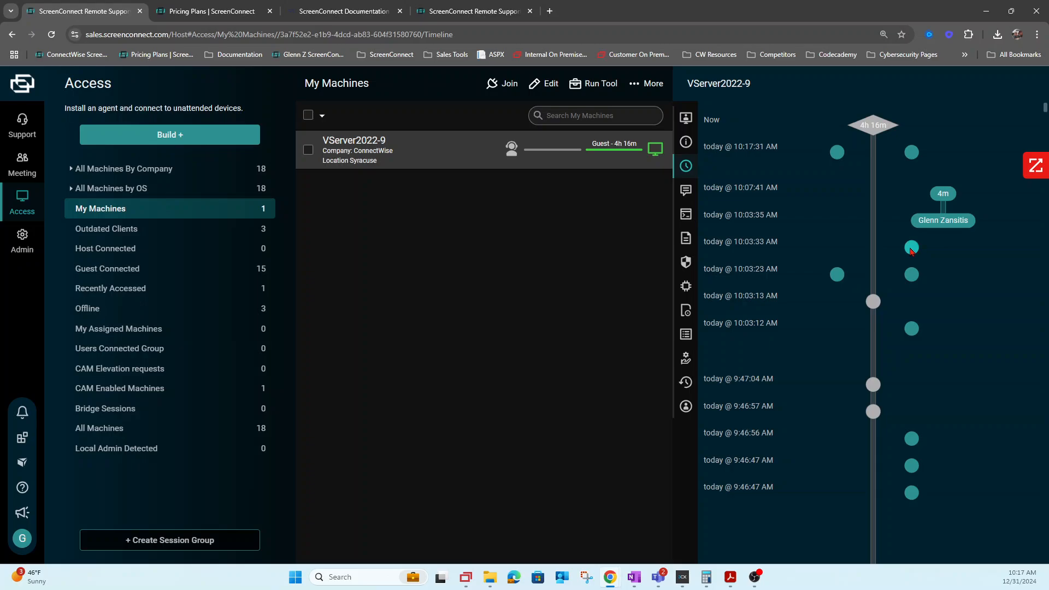
{"action": "mouse_move", "coordinate": [910, 252]}
{"action": "scroll", "coordinate": [913, 339], "scroll_direction": "down", "scroll_amount": 5}
{"action": "scroll", "coordinate": [923, 383], "scroll_direction": "up", "scroll_amount": 5}
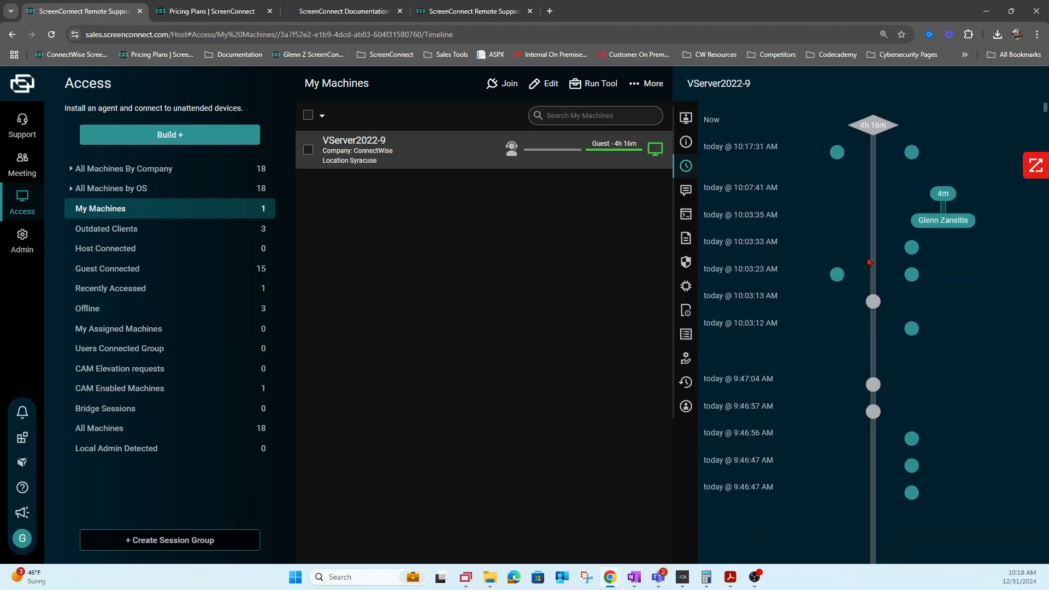
{"action": "left_click", "coordinate": [687, 191]}
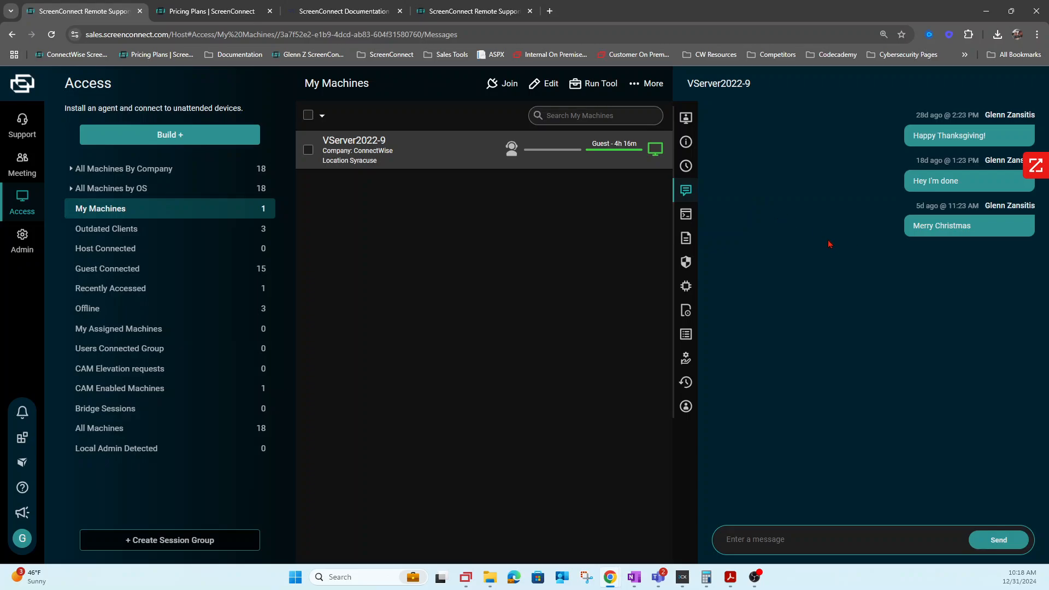
Run the ipconfig command remotely on VServer2022-9 without joining the session.
{"action": "left_click", "coordinate": [686, 214]}
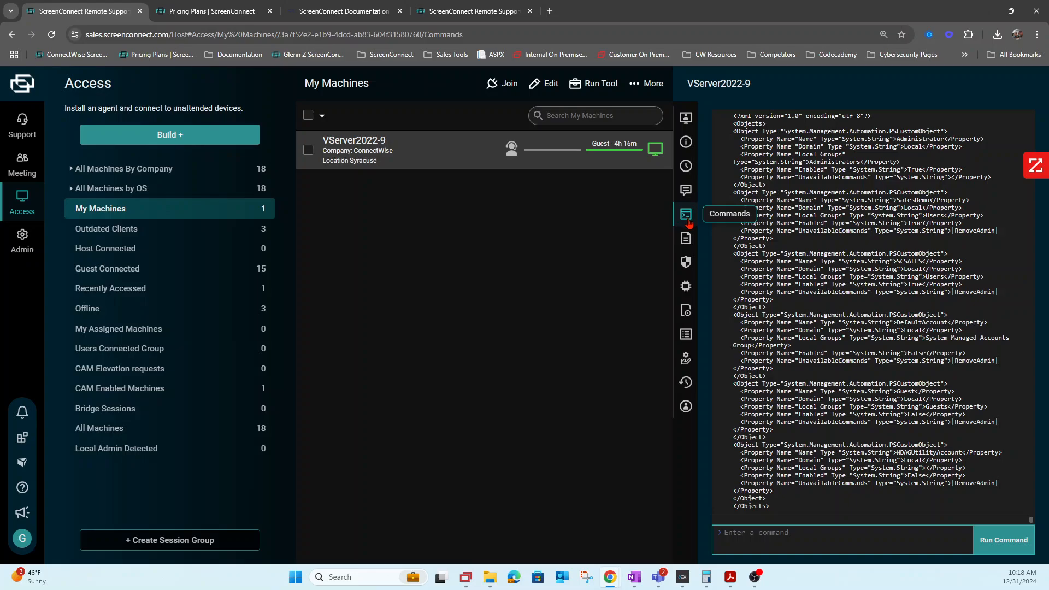
{"action": "left_click", "coordinate": [777, 534]}
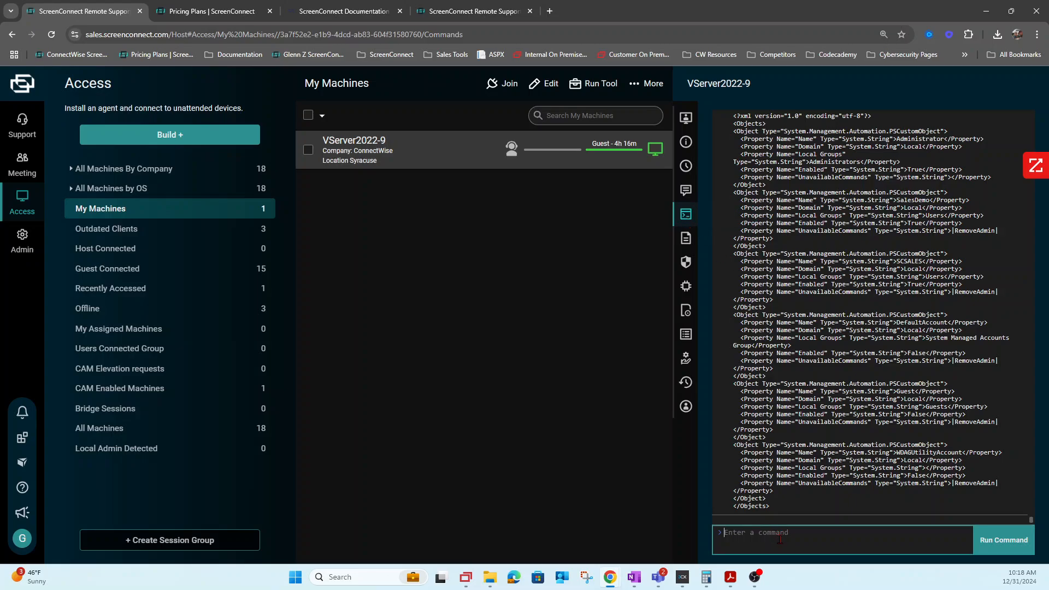
{"action": "type", "text": "ipconfig"}
{"action": "left_click", "coordinate": [1011, 550]}
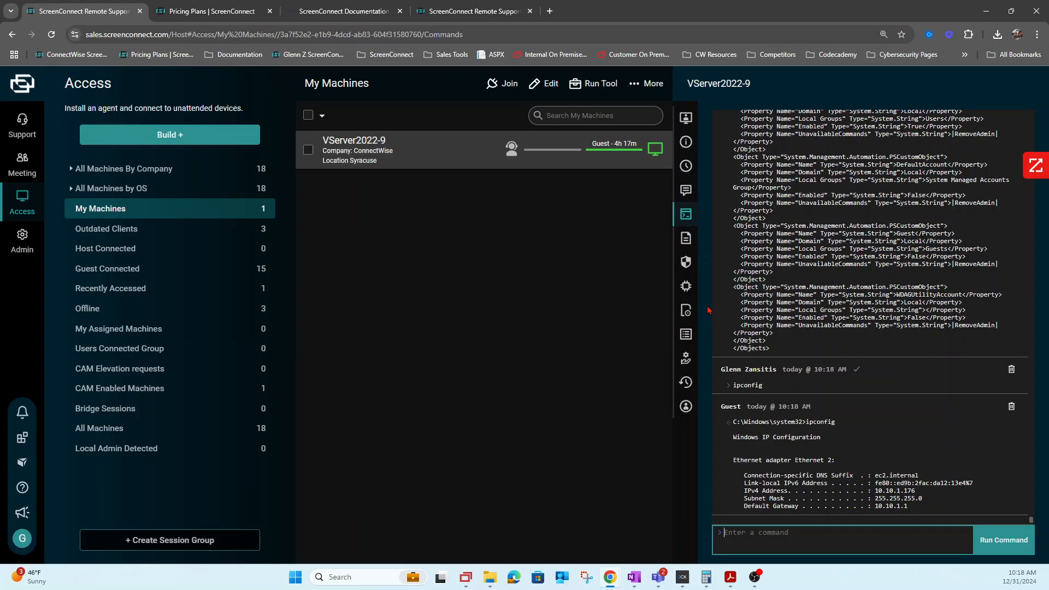
Review VServer2022-9's notes, elevation request history and local user accounts.
{"action": "left_click", "coordinate": [686, 239]}
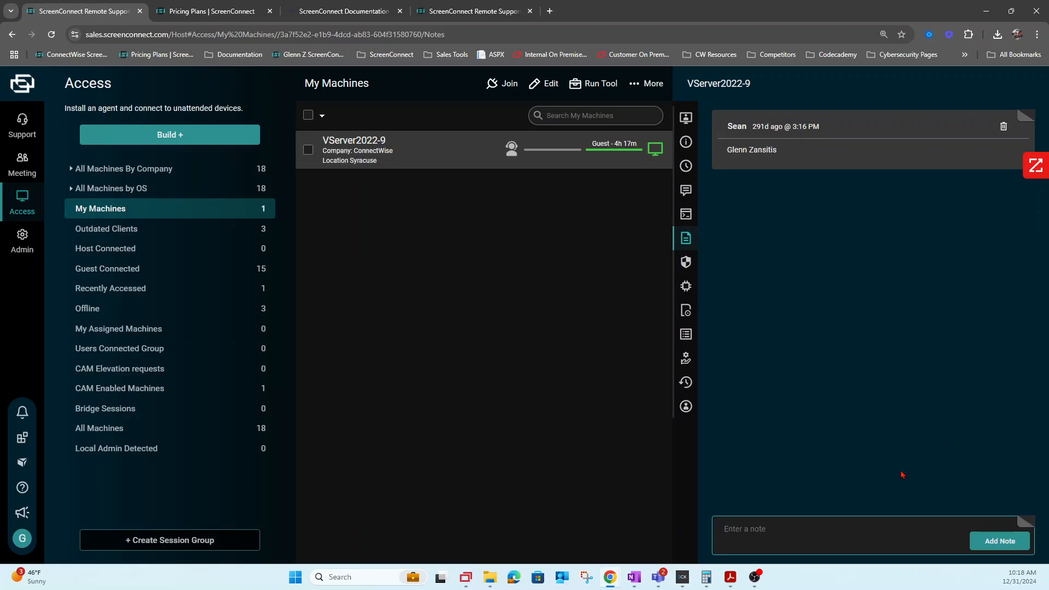
{"action": "left_click", "coordinate": [812, 528]}
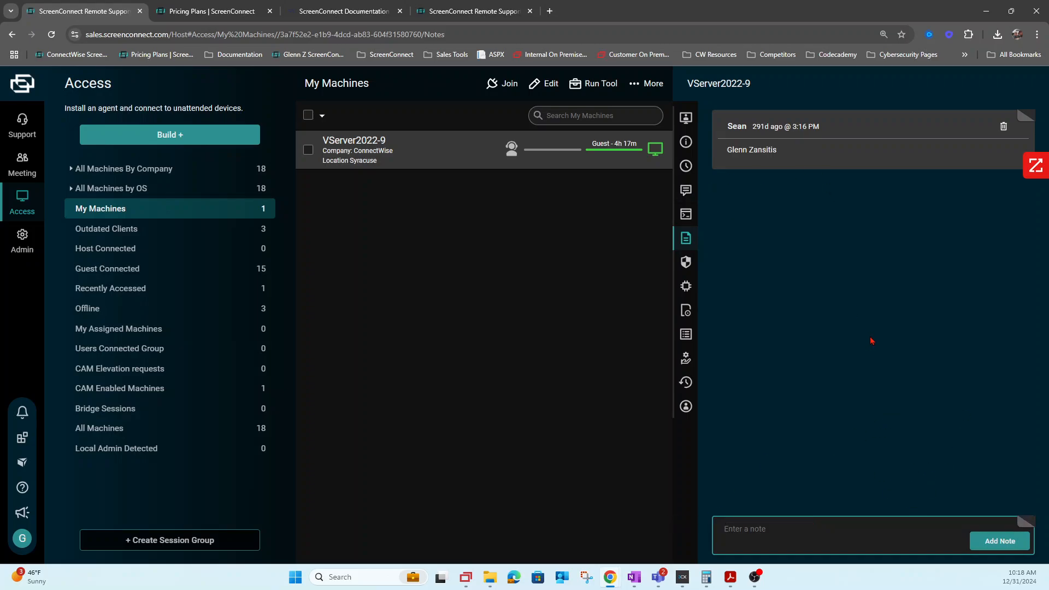
{"action": "left_click", "coordinate": [685, 263]}
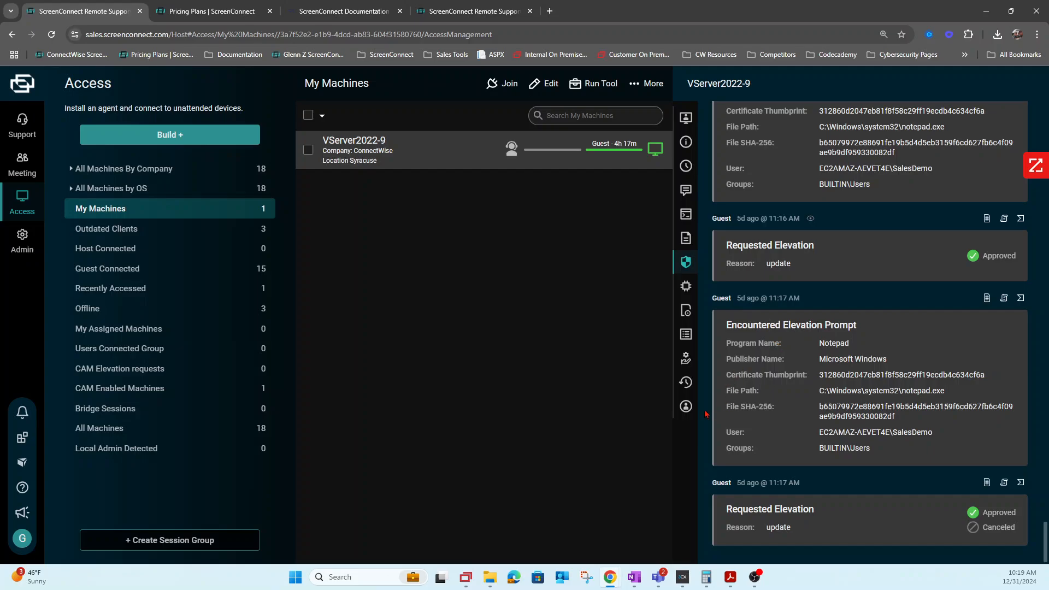
{"action": "left_click", "coordinate": [686, 407]}
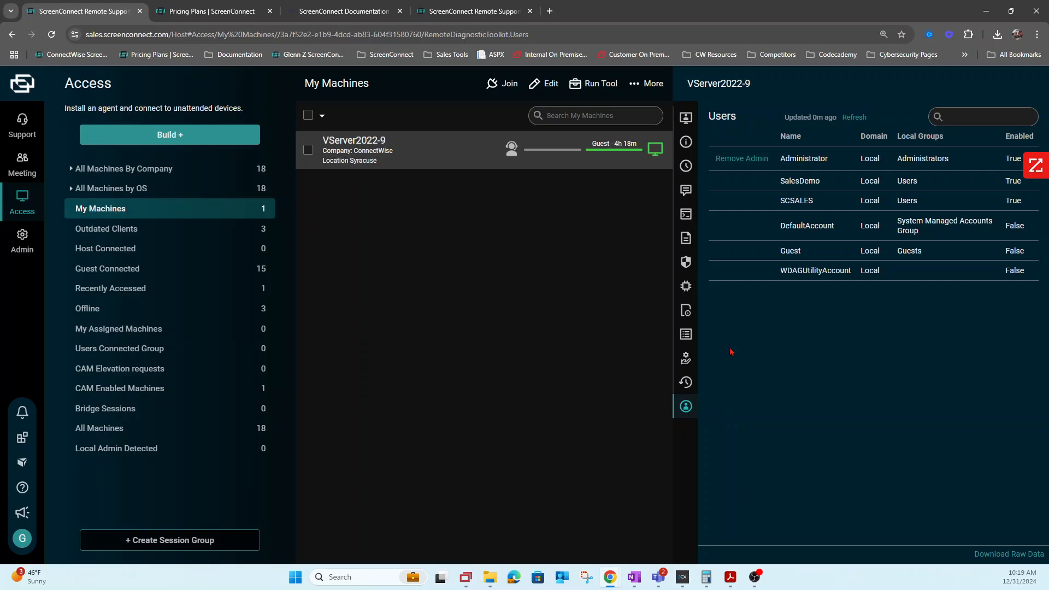
{"action": "left_click", "coordinate": [686, 262]}
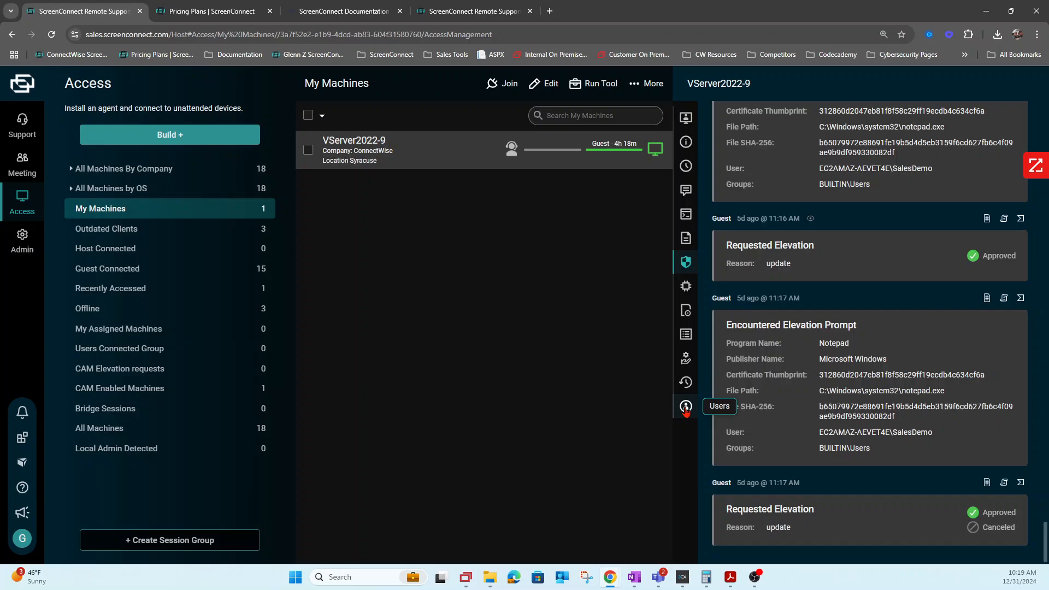
{"action": "left_click", "coordinate": [686, 408]}
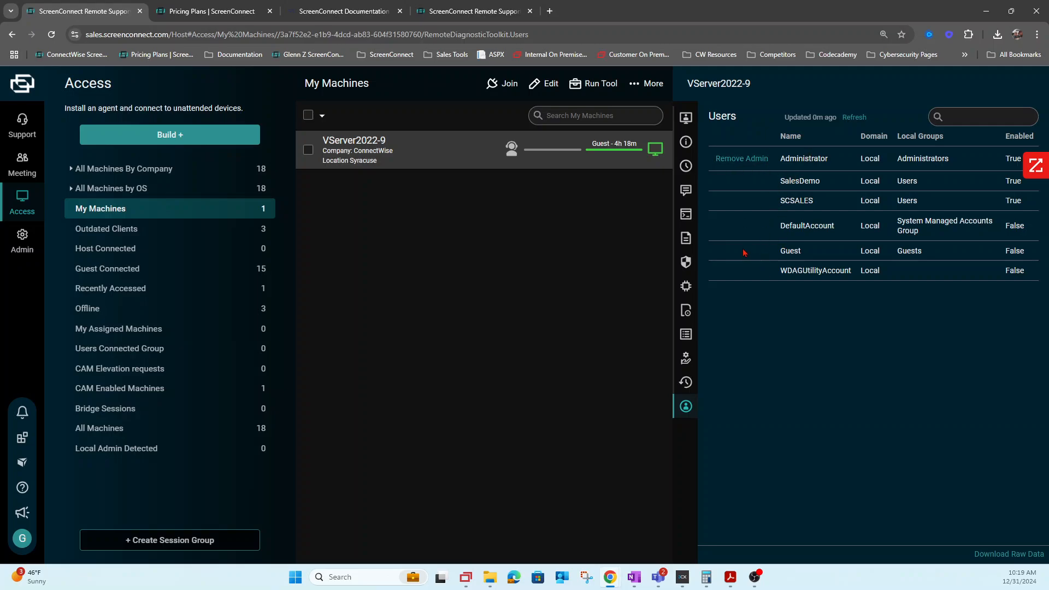
Examine VServer2022-9's running processes, installed software, event log, services and available updates.
{"action": "left_click", "coordinate": [687, 287]}
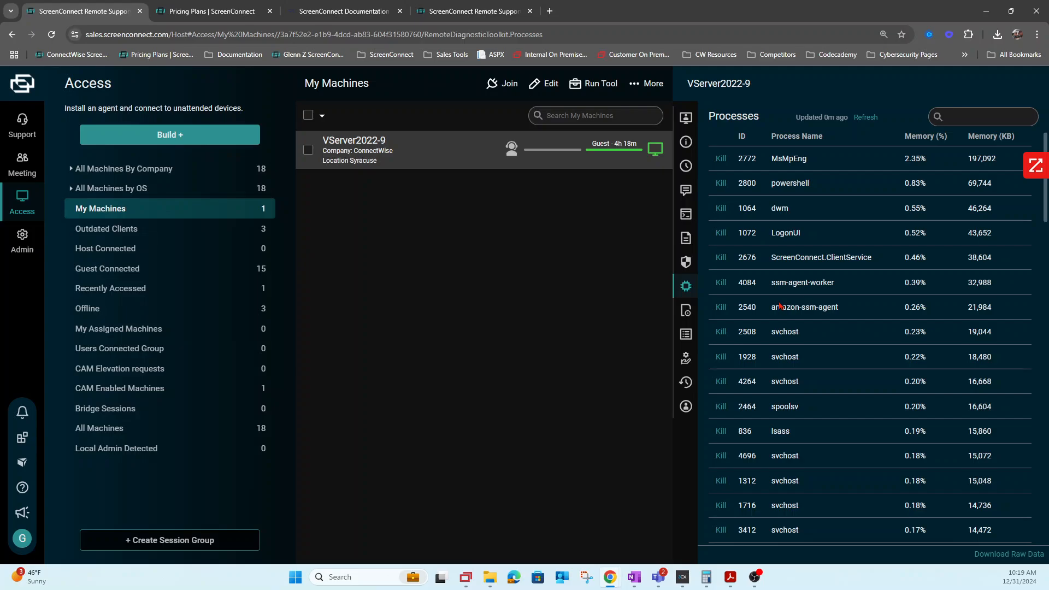
{"action": "left_click", "coordinate": [686, 310]}
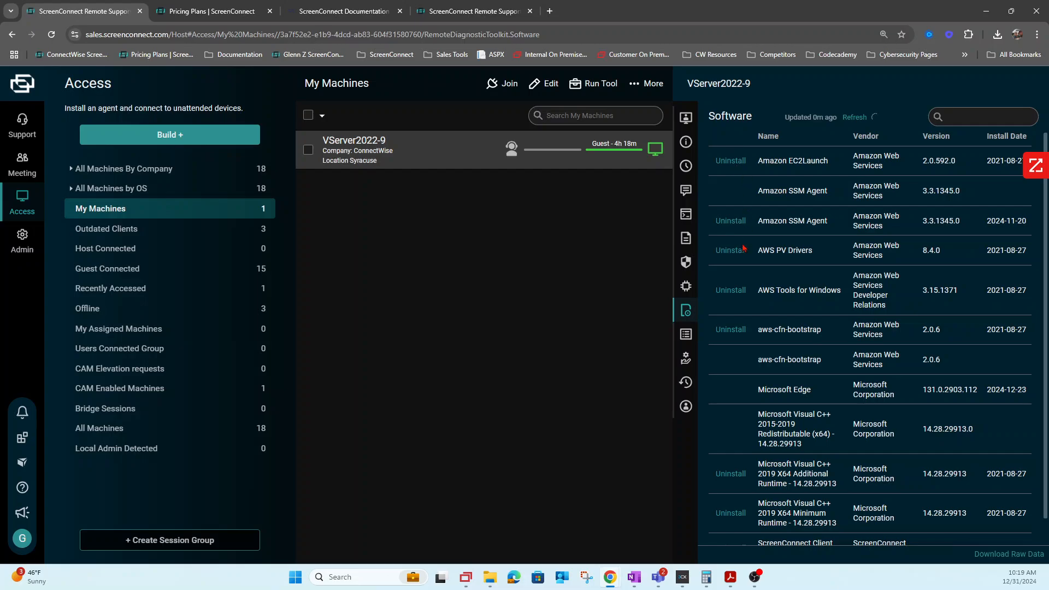
{"action": "left_click", "coordinate": [684, 337]}
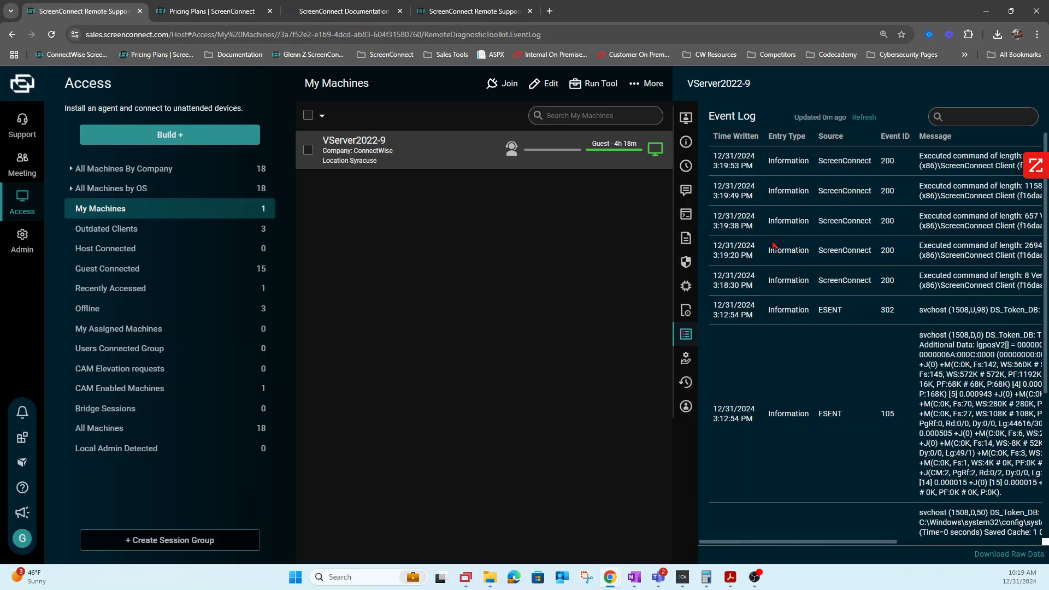
{"action": "left_click", "coordinate": [685, 359]}
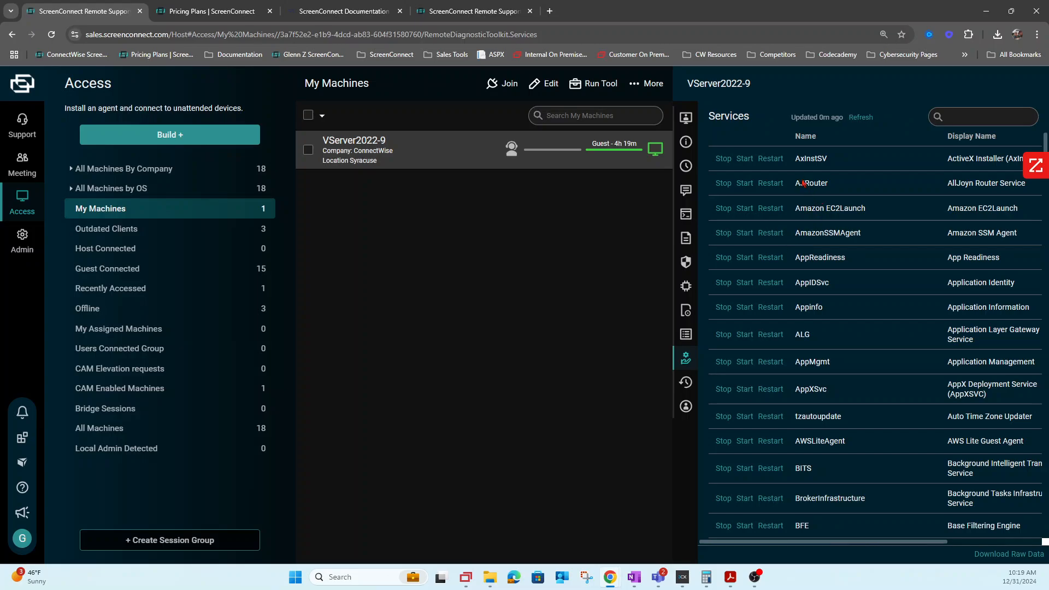
{"action": "left_click", "coordinate": [687, 382]}
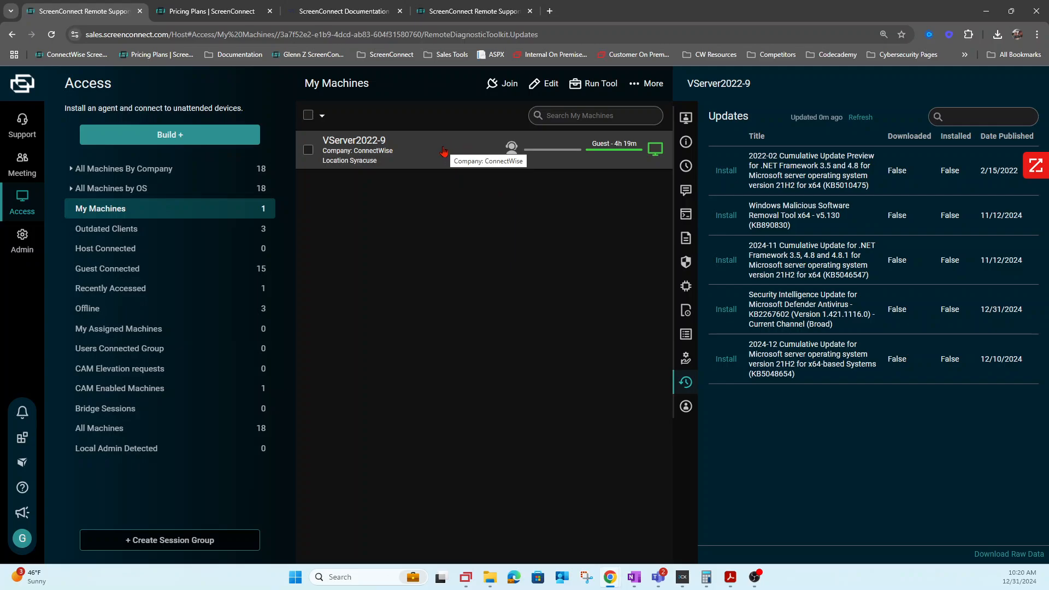
Review the actions available for VServer2022-9, including its Join with Options settings, and close the options without joining.
{"action": "right_click", "coordinate": [438, 147]}
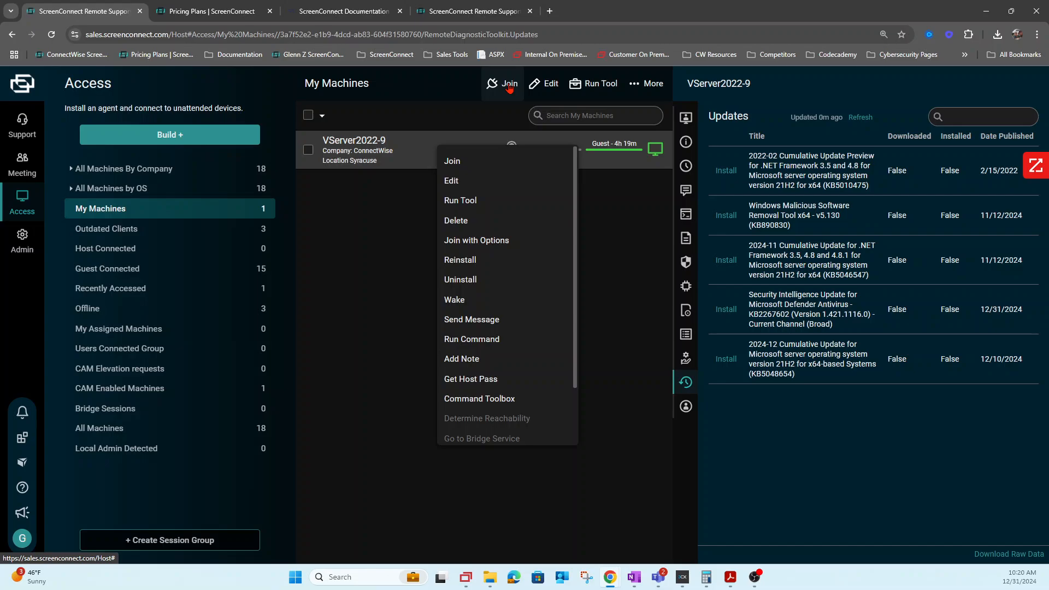
{"action": "left_click", "coordinate": [640, 84]}
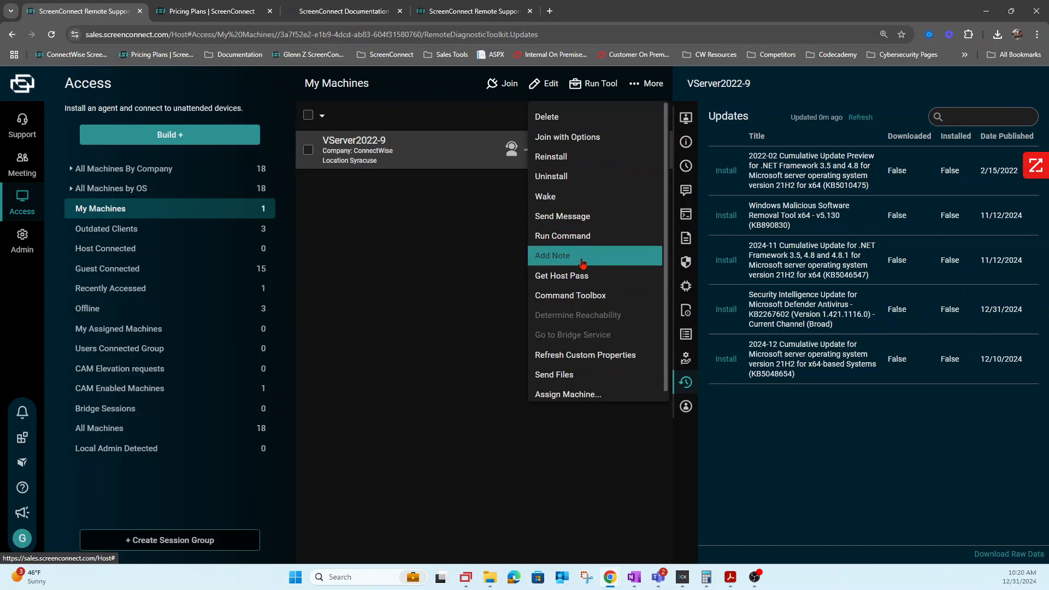
{"action": "left_click", "coordinate": [558, 144]}
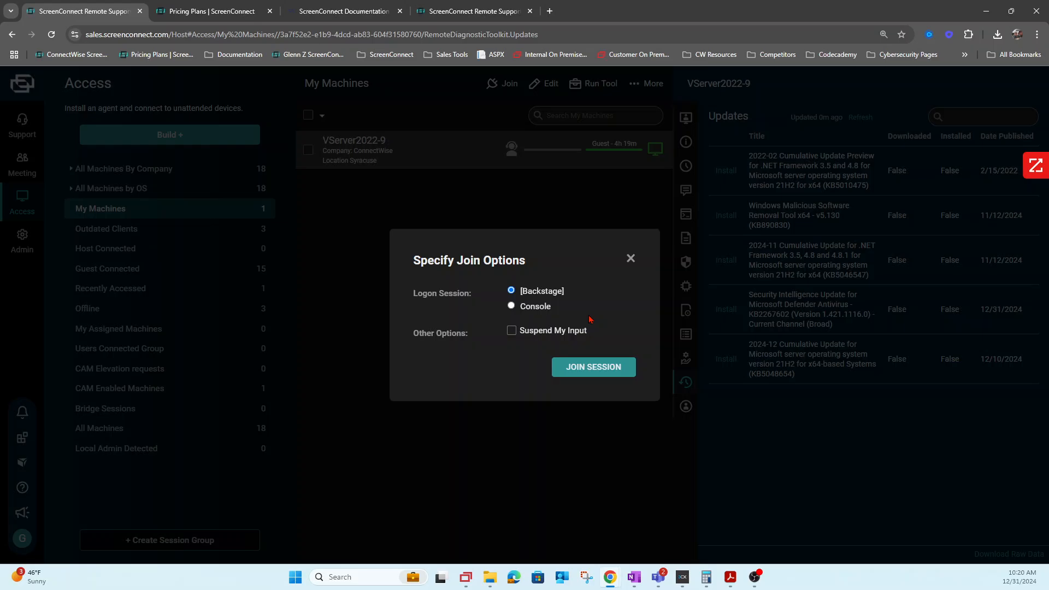
{"action": "left_click", "coordinate": [631, 258]}
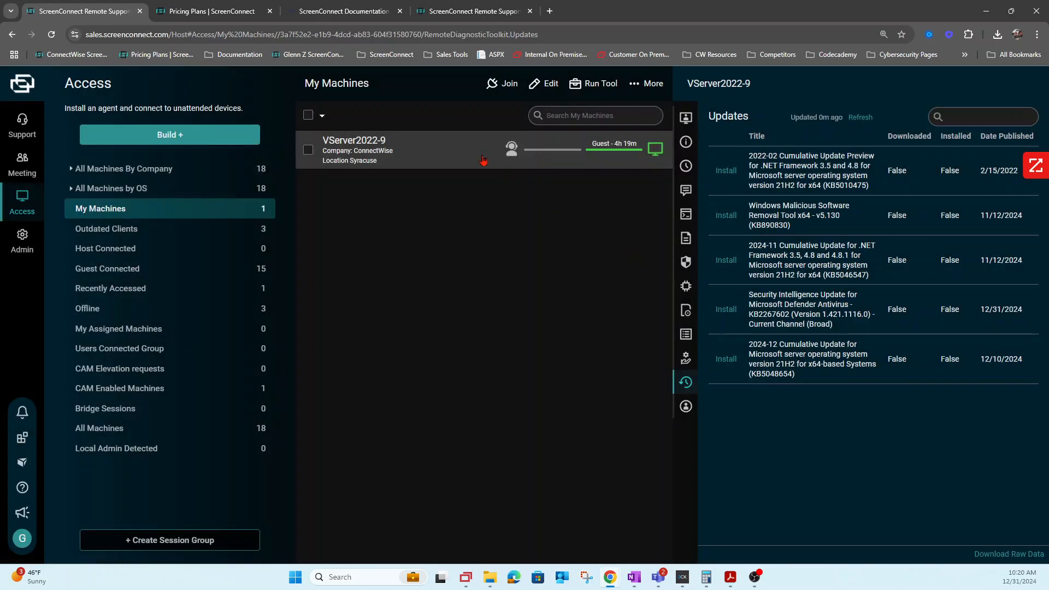
Join the VServer2022-9 session and reposition its remote window after checking the host connection in the machine list.
{"action": "double_click", "coordinate": [483, 159]}
{"action": "left_click", "coordinate": [542, 146]}
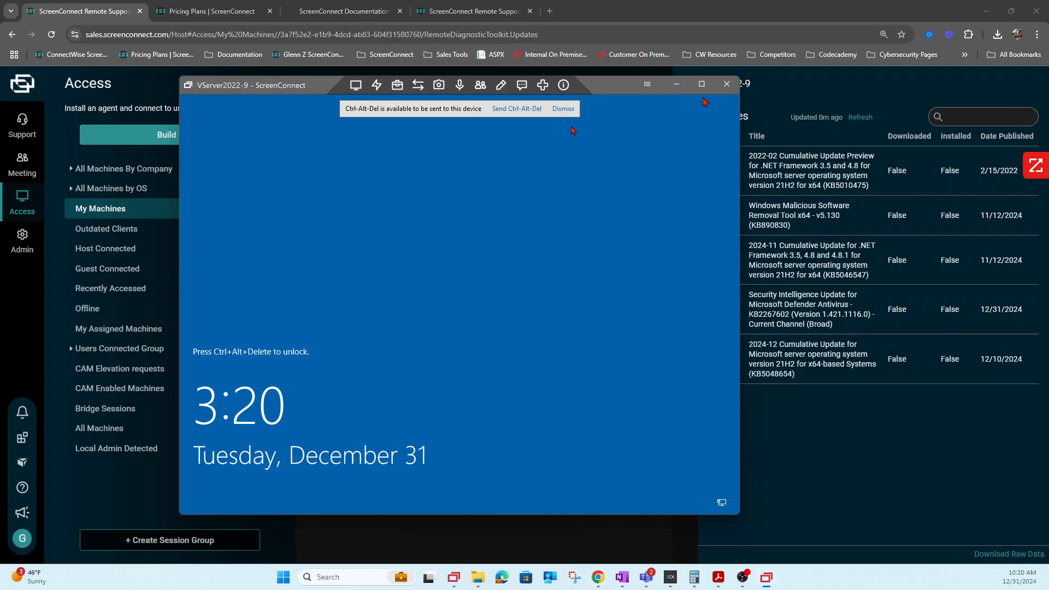
{"action": "left_click_drag", "start_coordinate": [610, 90], "coordinate": [606, 184]}
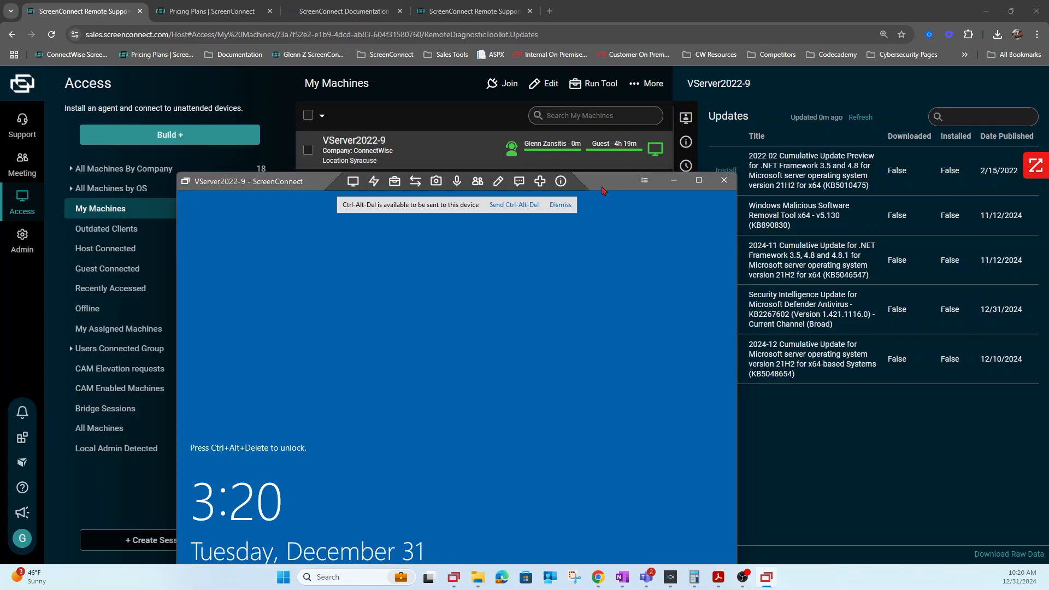
{"action": "left_click_drag", "start_coordinate": [607, 184], "coordinate": [613, 109]}
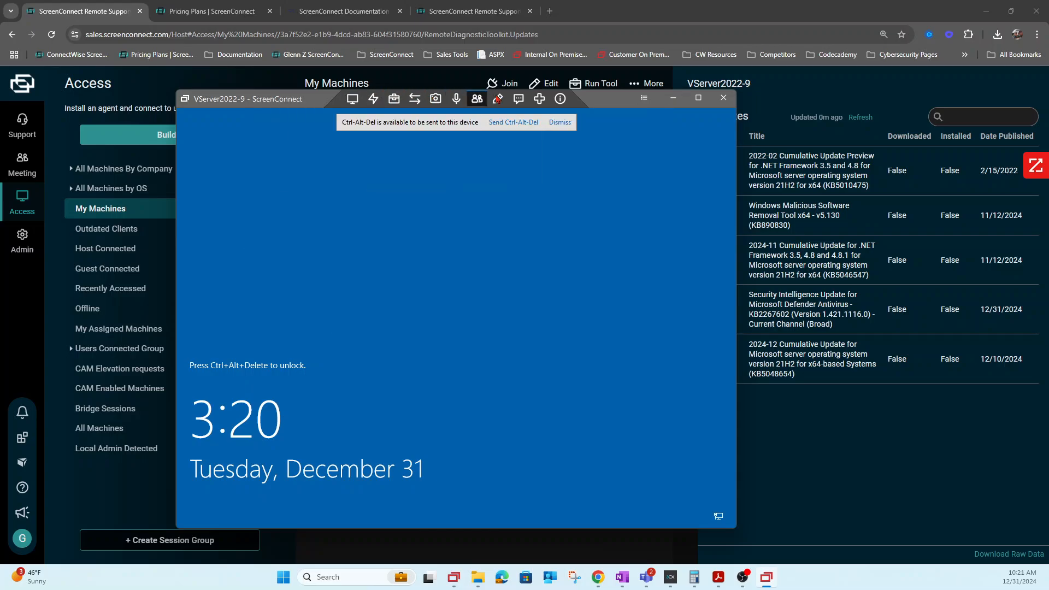
Send Ctrl-Alt-Del to VServer2022-9 to get past its lock screen.
{"action": "mouse_move", "coordinate": [374, 100]}
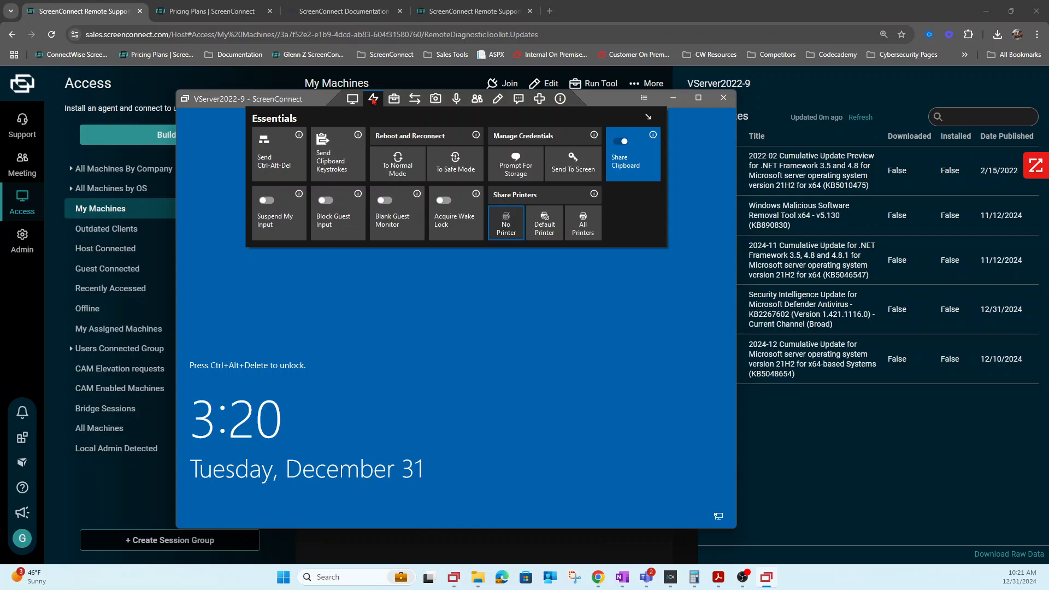
{"action": "left_click", "coordinate": [268, 171]}
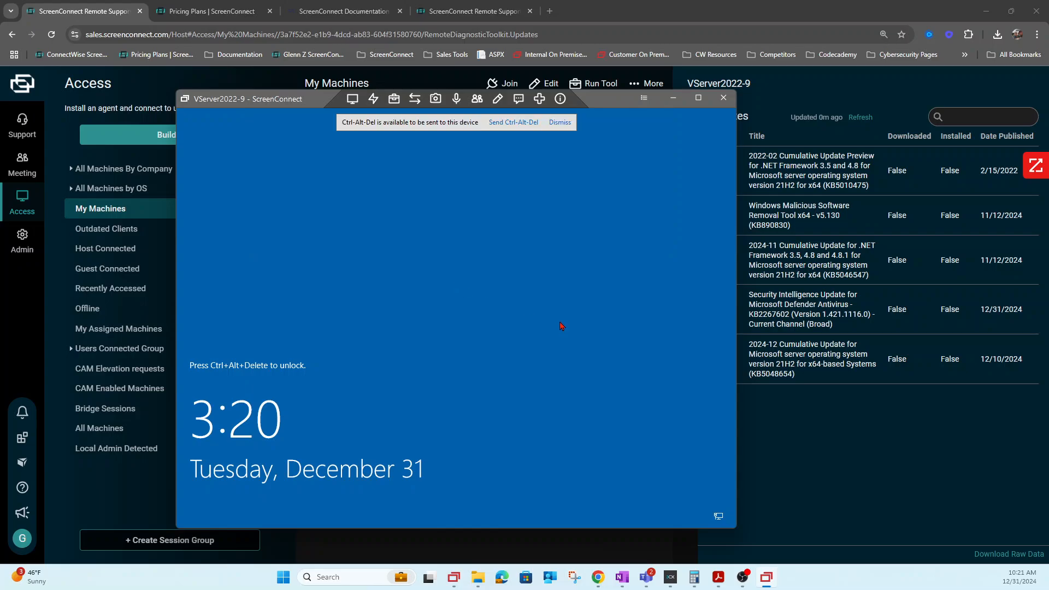
{"action": "left_click", "coordinate": [516, 123]}
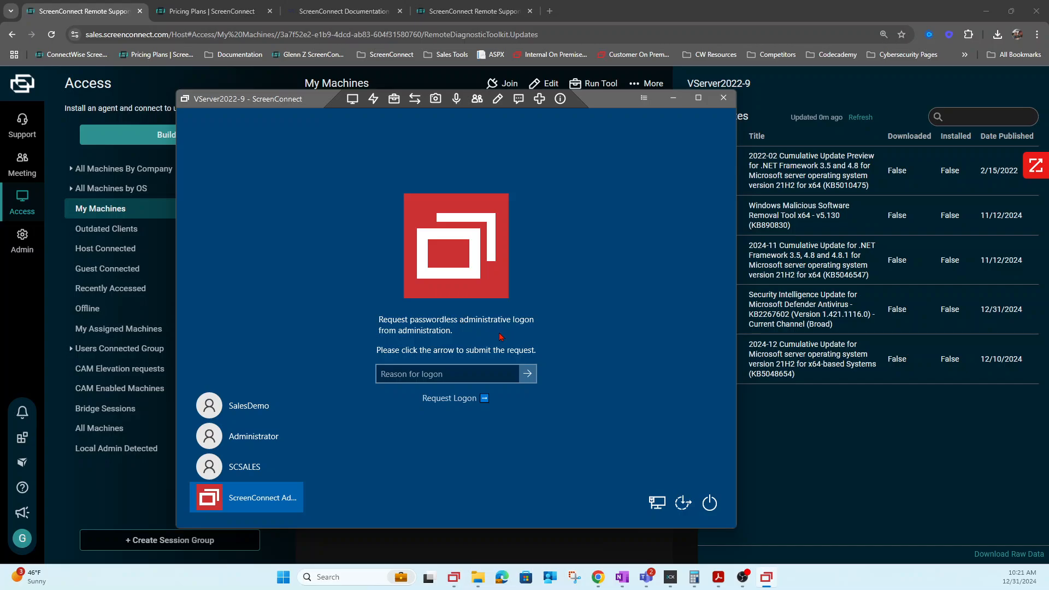
Submit a passwordless administrative logon request on VServer2022-9 with the reason "admin".
{"action": "left_click_drag", "start_coordinate": [596, 106], "coordinate": [505, 115]}
{"action": "left_click", "coordinate": [335, 382]}
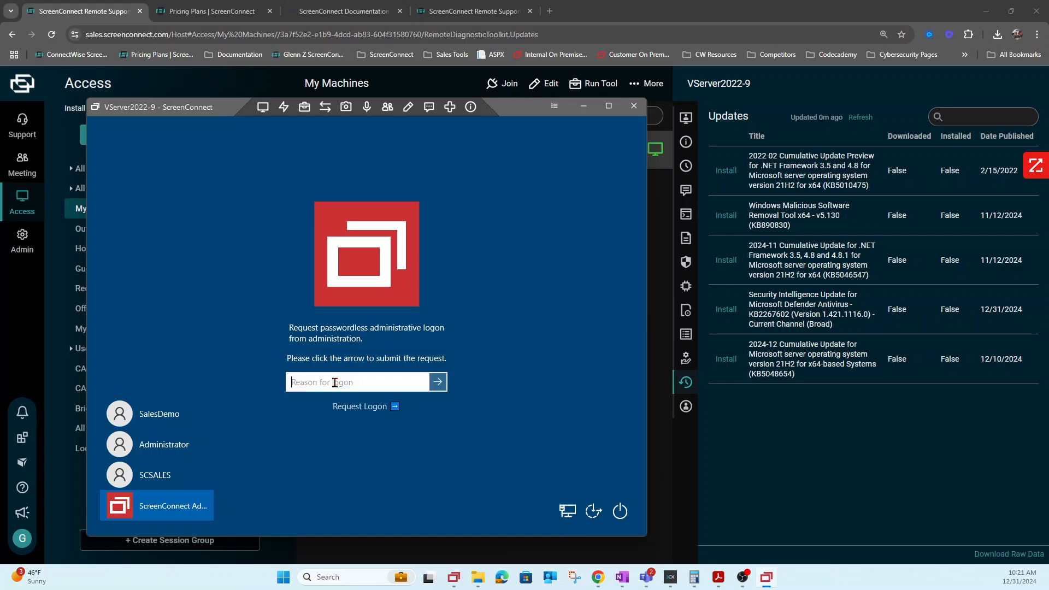
{"action": "type", "text": "admin"}
{"action": "left_click", "coordinate": [438, 381]}
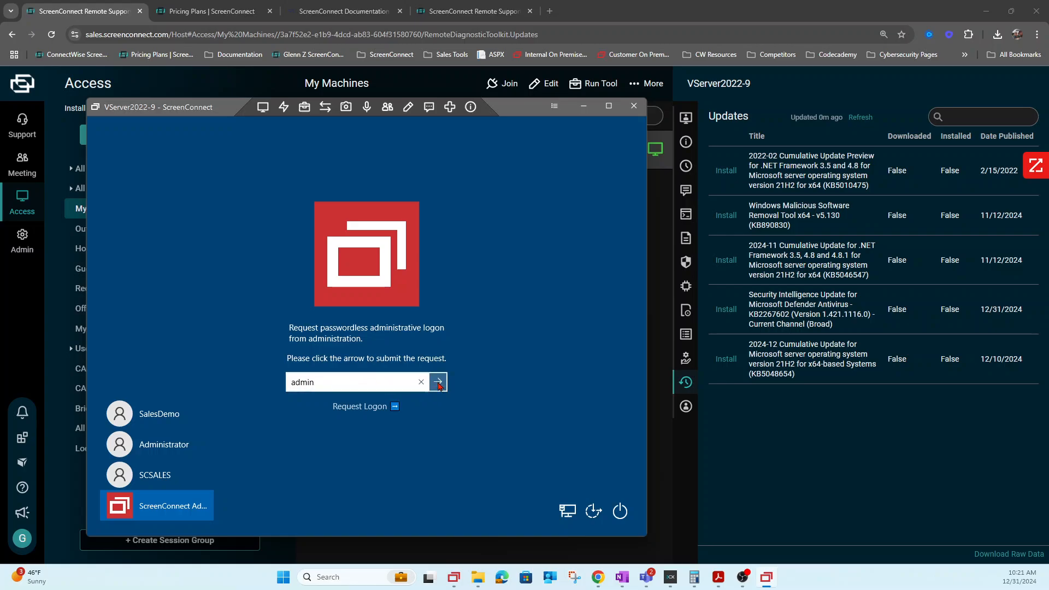
Deny the pending administrative logon request for VServer2022-9 in its access management events and return to the remote session window.
{"action": "left_click", "coordinate": [687, 264]}
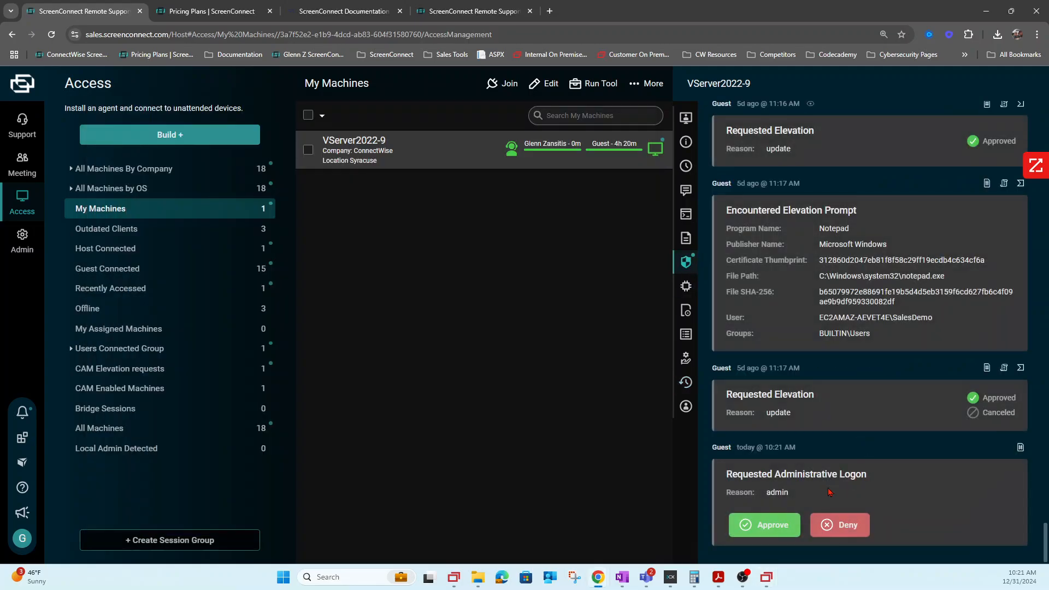
{"action": "left_click", "coordinate": [787, 526]}
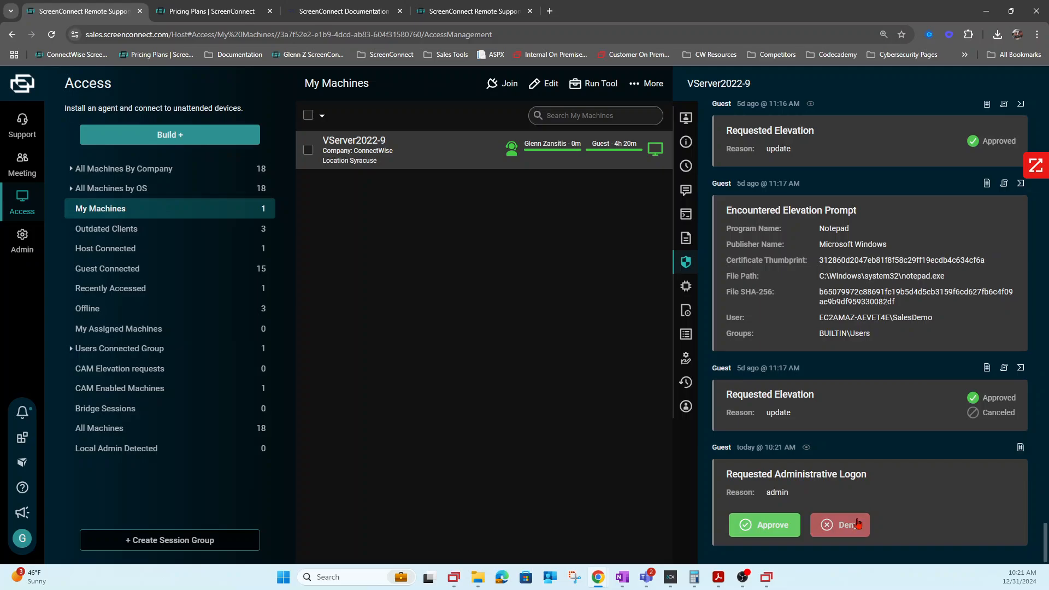
{"action": "left_click", "coordinate": [854, 526]}
{"action": "left_click", "coordinate": [771, 583]}
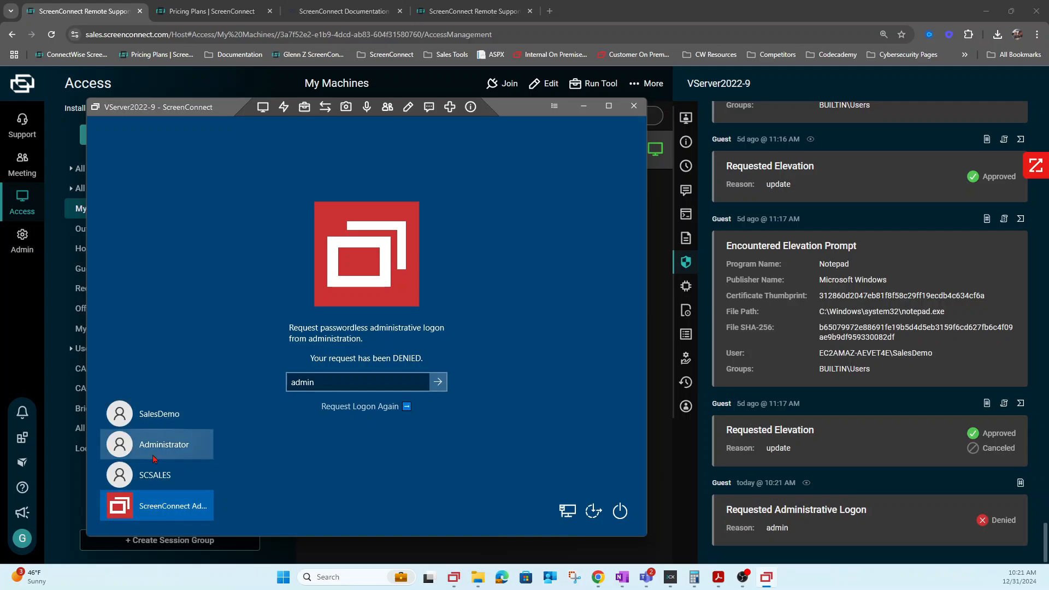
Sign in to VServer2022-9 as SalesDemo by sending the stored credentials to the password field.
{"action": "left_click", "coordinate": [166, 417]}
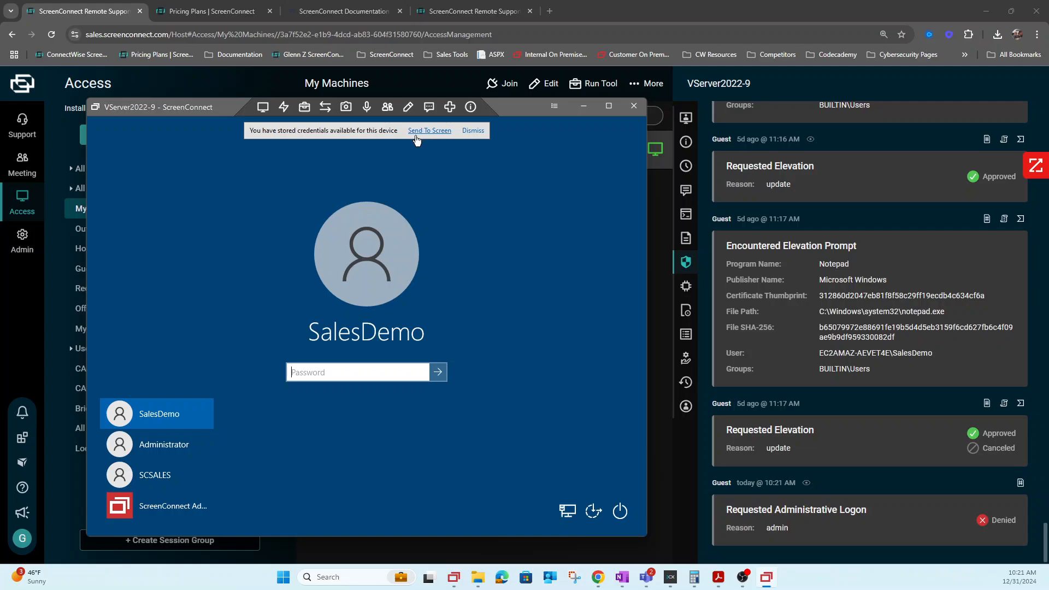
{"action": "mouse_move", "coordinate": [284, 108]}
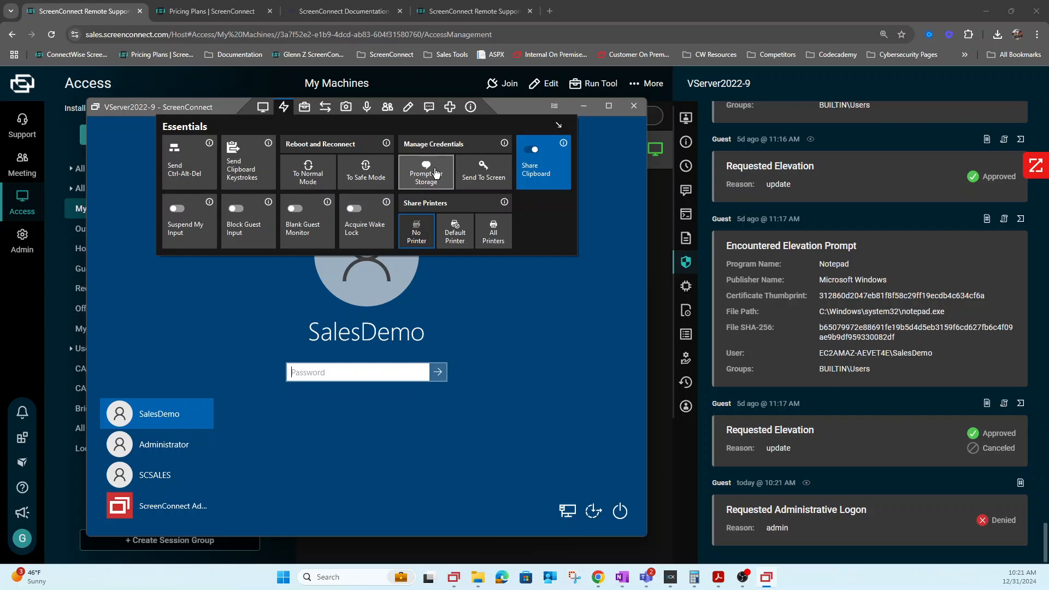
{"action": "left_click", "coordinate": [436, 173]}
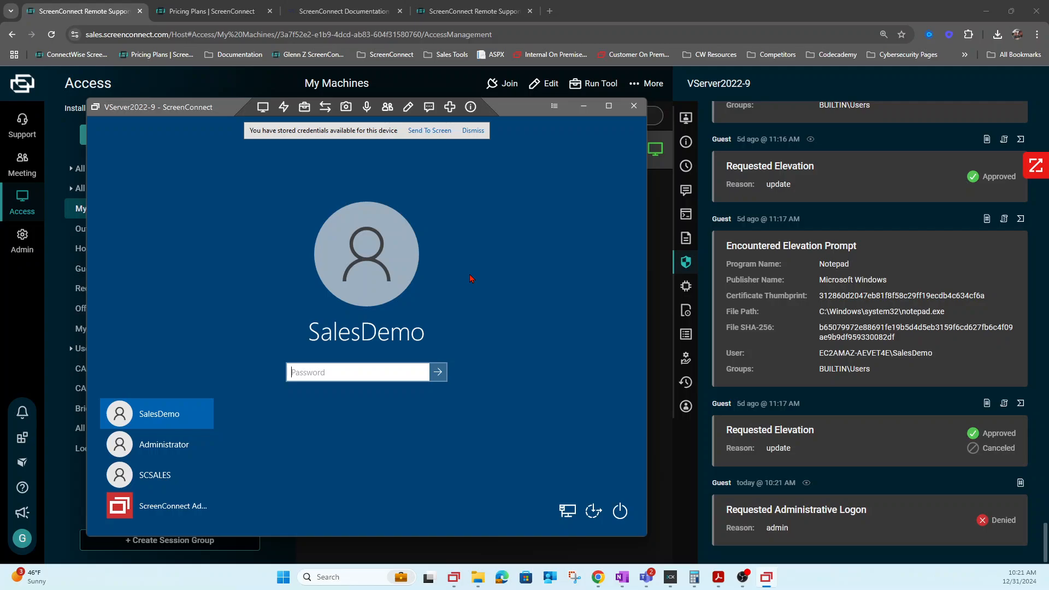
{"action": "left_click", "coordinate": [434, 135]}
{"action": "left_click", "coordinate": [439, 373]}
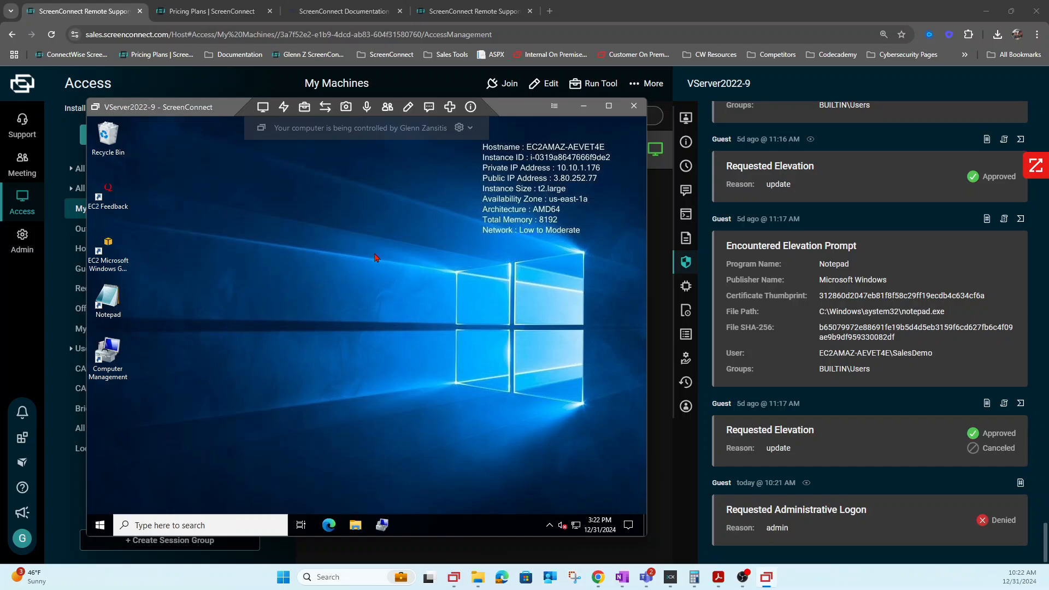
Switch the remote session to the Backstage logon session and open its file manager, Windows PowerShell and Command Prompt.
{"action": "left_click", "coordinate": [263, 109]}
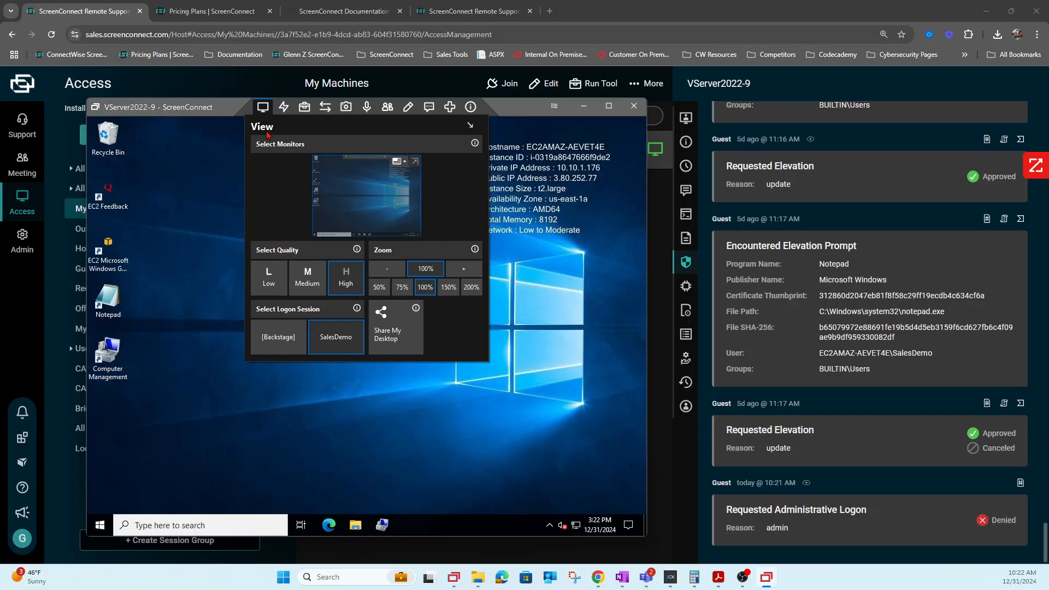
{"action": "left_click", "coordinate": [281, 337]}
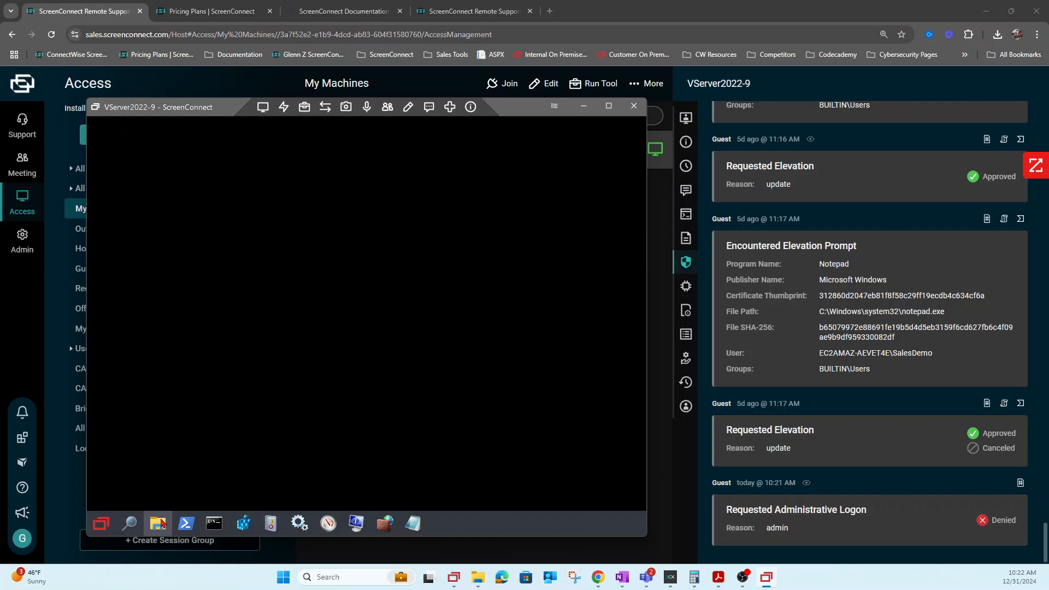
{"action": "left_click", "coordinate": [159, 524]}
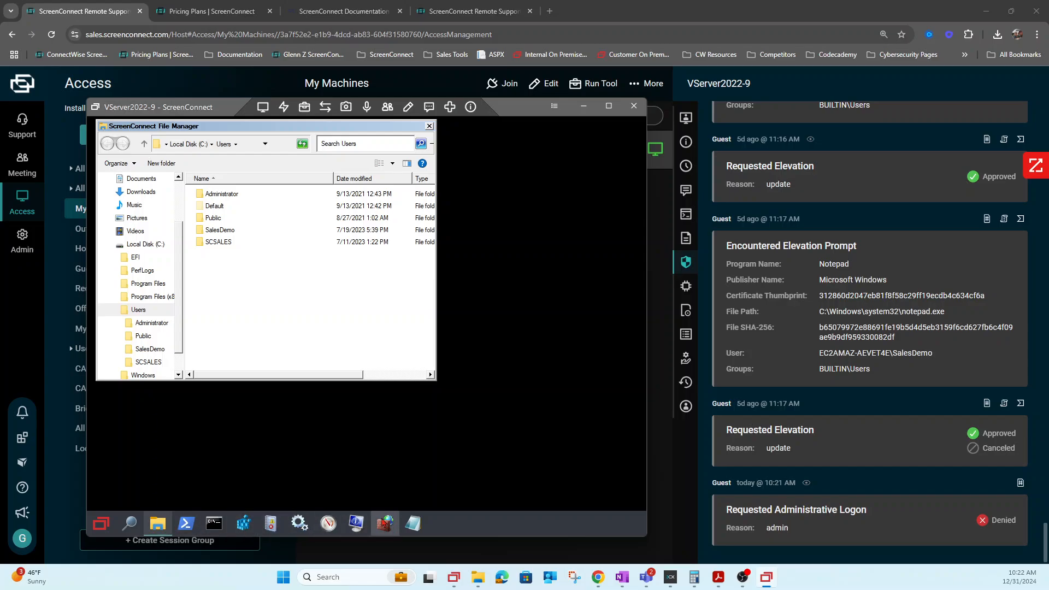
{"action": "left_click", "coordinate": [186, 523]}
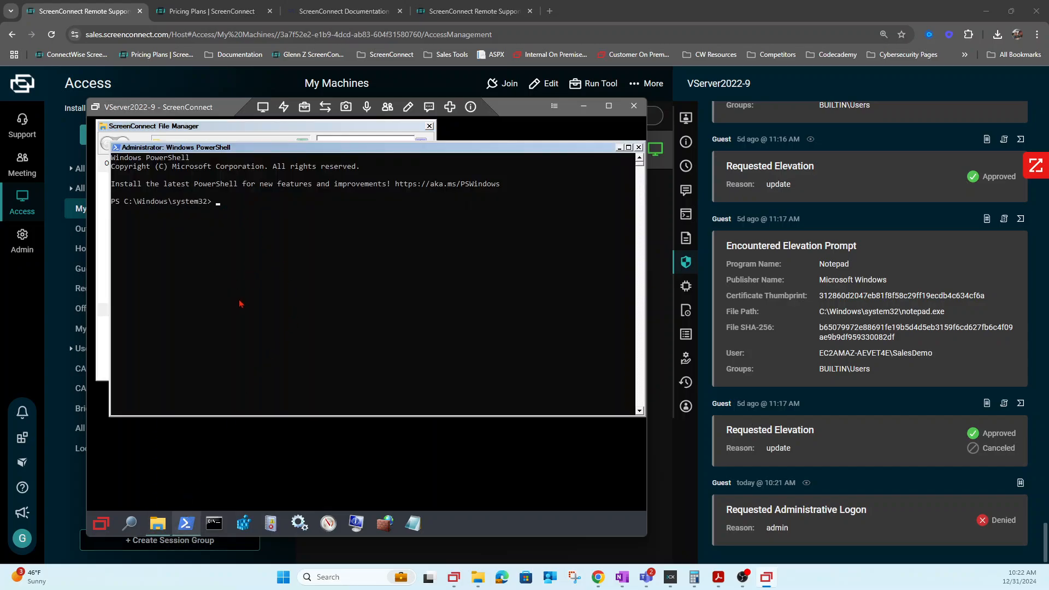
{"action": "left_click", "coordinate": [214, 524]}
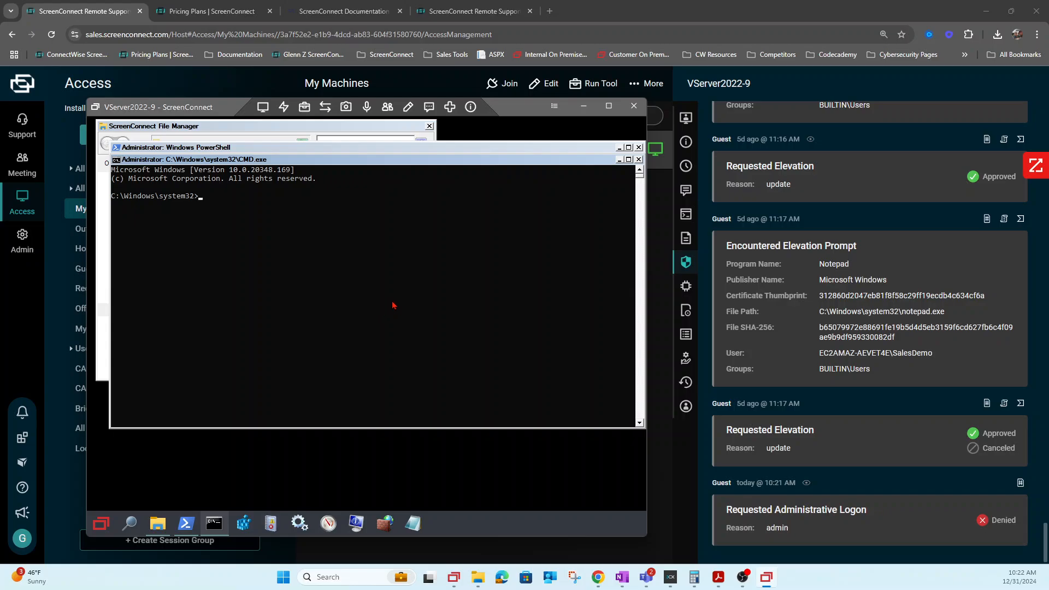
Close the Command Prompt, PowerShell and file manager windows and switch the logon session back to SalesDemo.
{"action": "left_click", "coordinate": [639, 160]}
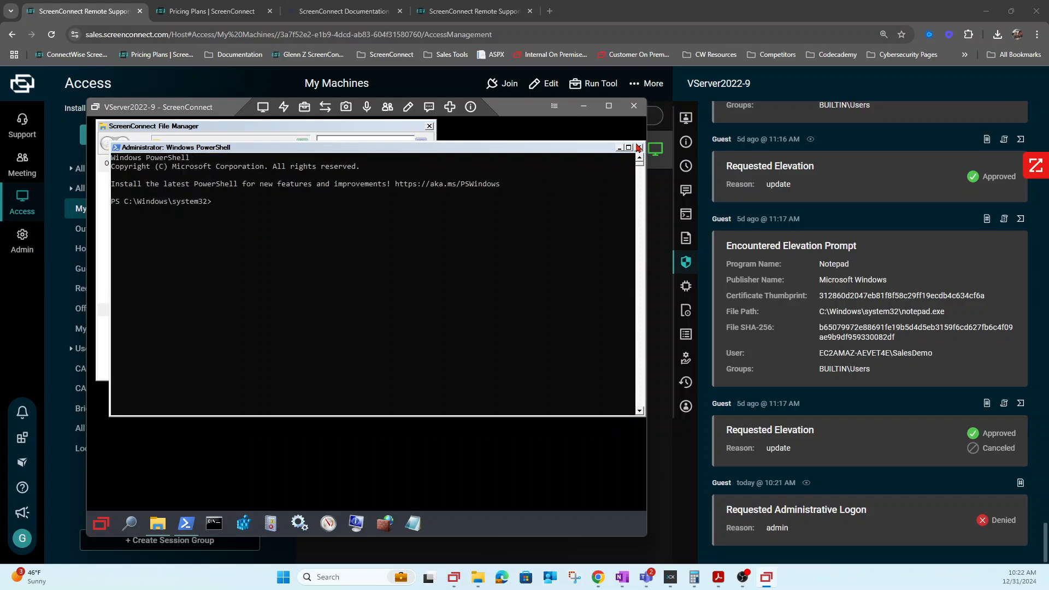
{"action": "left_click", "coordinate": [639, 147]}
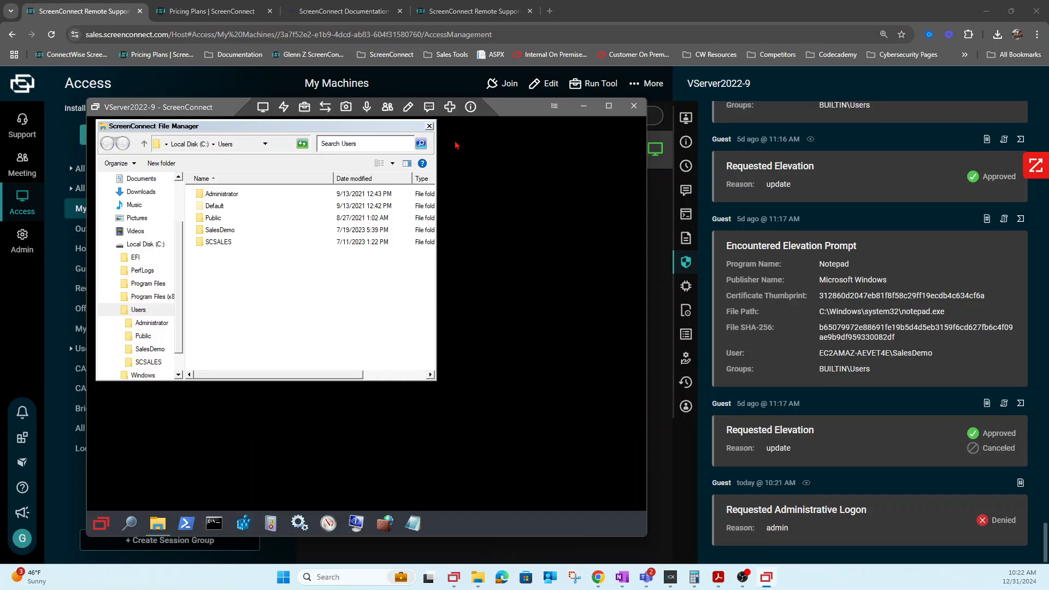
{"action": "left_click", "coordinate": [430, 127]}
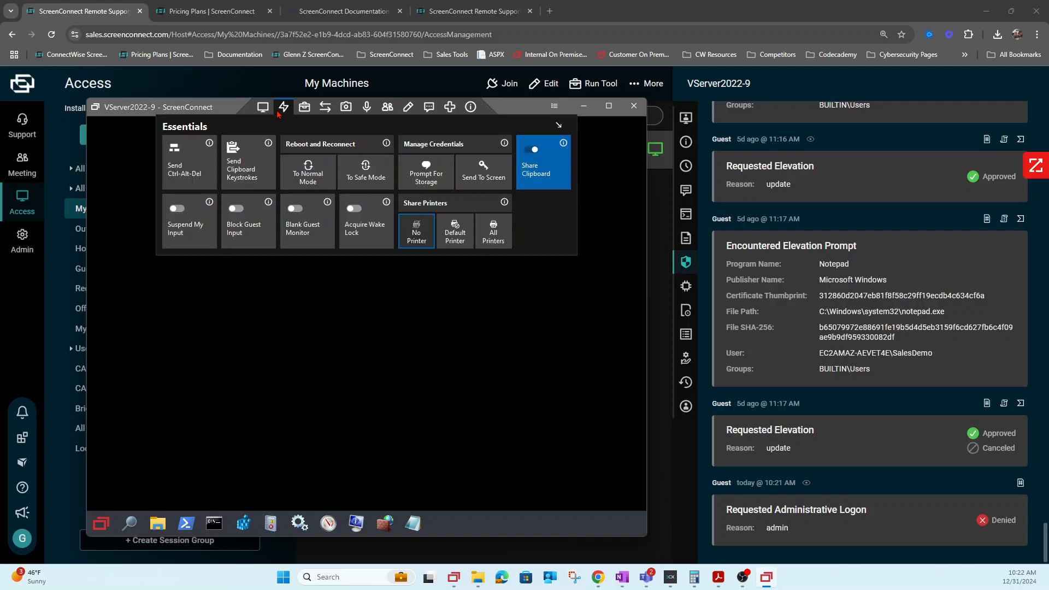
{"action": "mouse_move", "coordinate": [262, 108]}
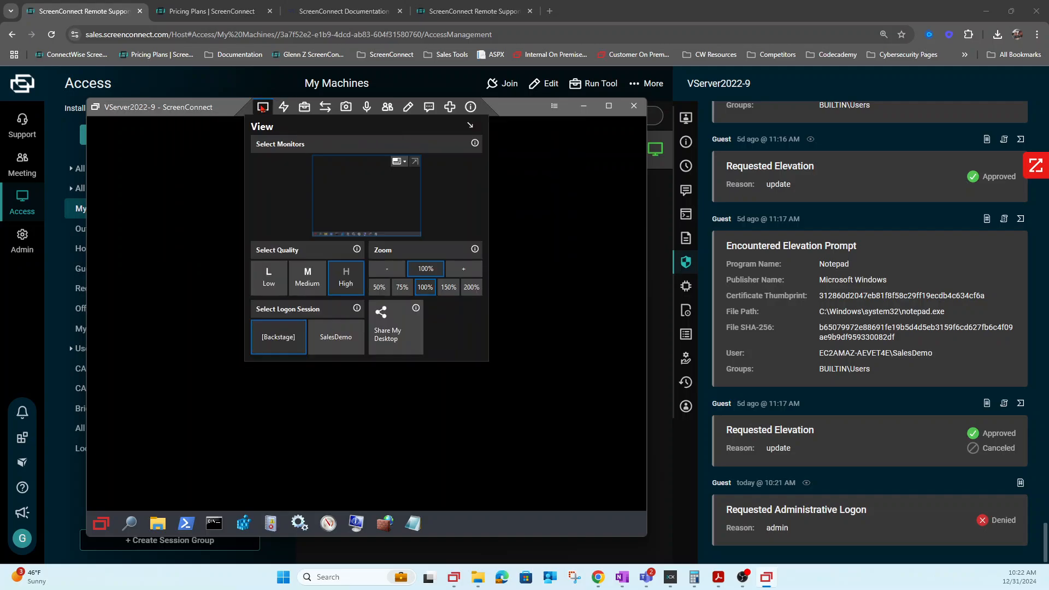
{"action": "left_click", "coordinate": [334, 336]}
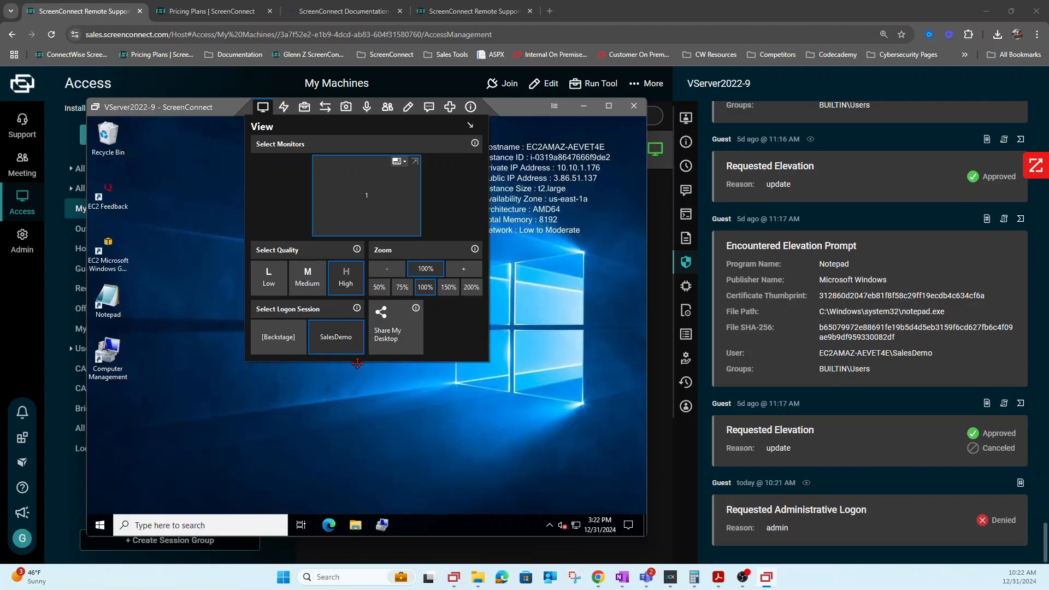
Review the View, Essentials and Toolbox options of the VServer2022-9 remote session.
{"action": "mouse_move", "coordinate": [266, 112]}
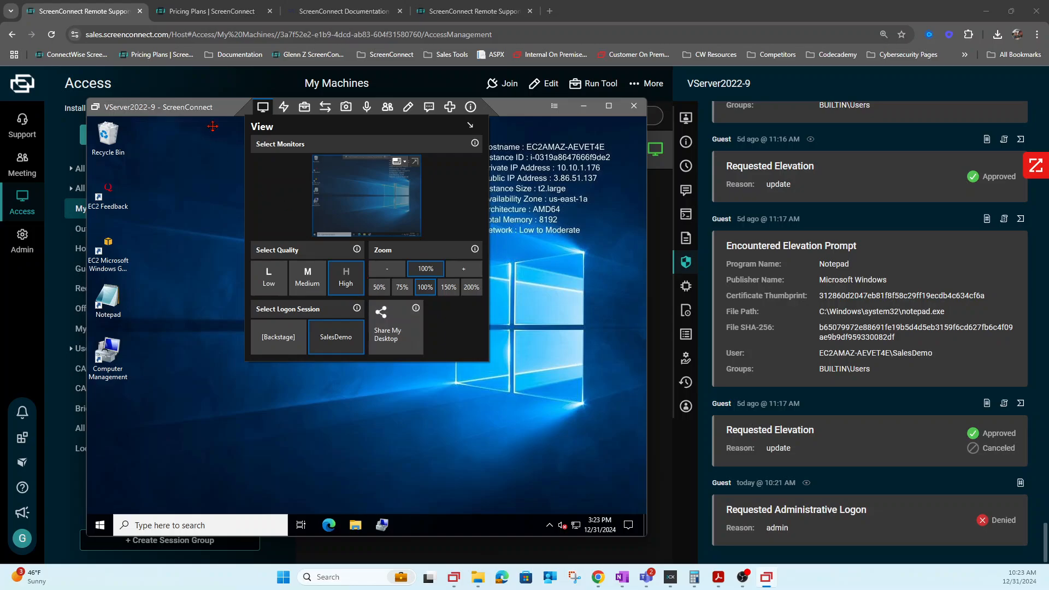
{"action": "left_click", "coordinate": [284, 107]}
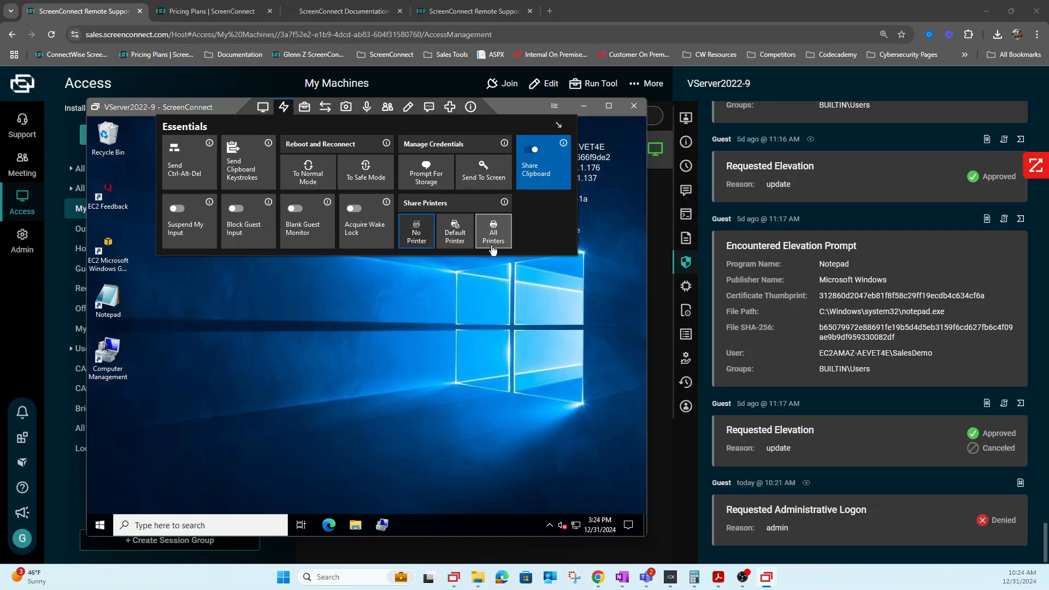
{"action": "left_click", "coordinate": [307, 109]}
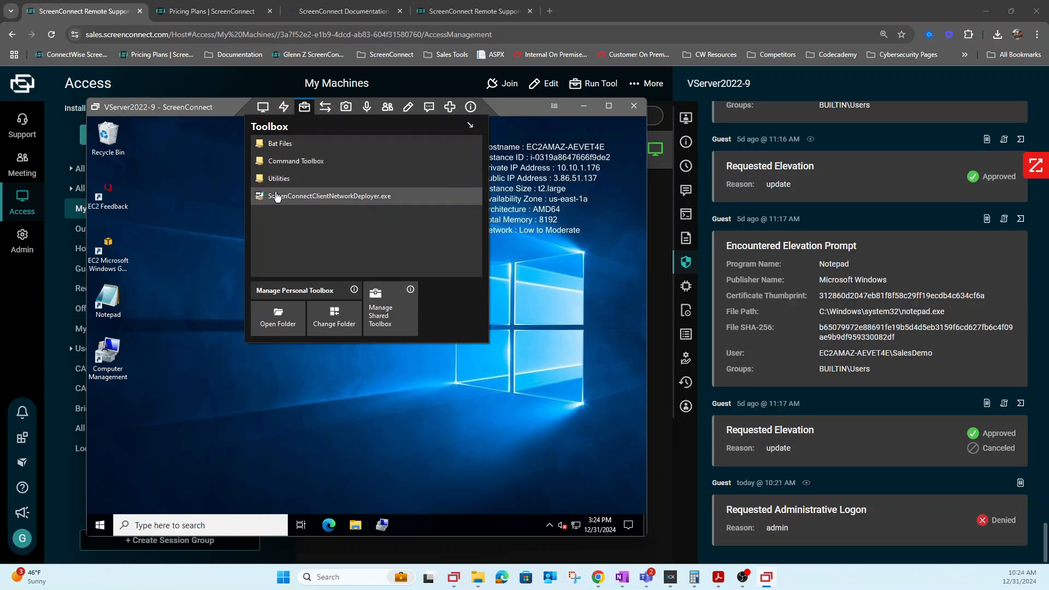
Minimize the remote session and select all machines in the All Machines By Company group.
{"action": "left_click", "coordinate": [582, 111]}
{"action": "left_click", "coordinate": [136, 169]}
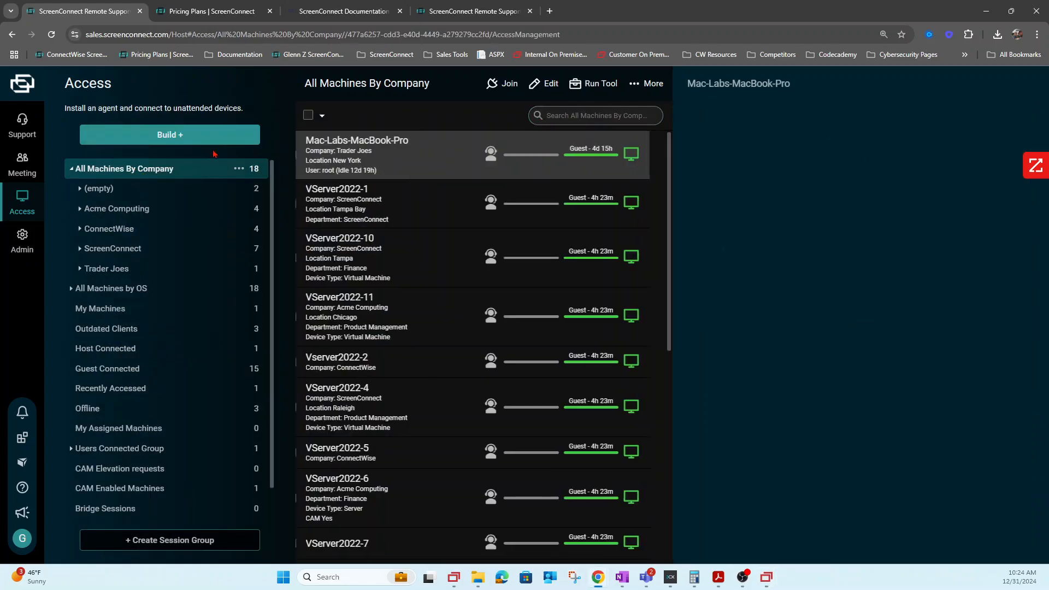
{"action": "left_click", "coordinate": [322, 116]}
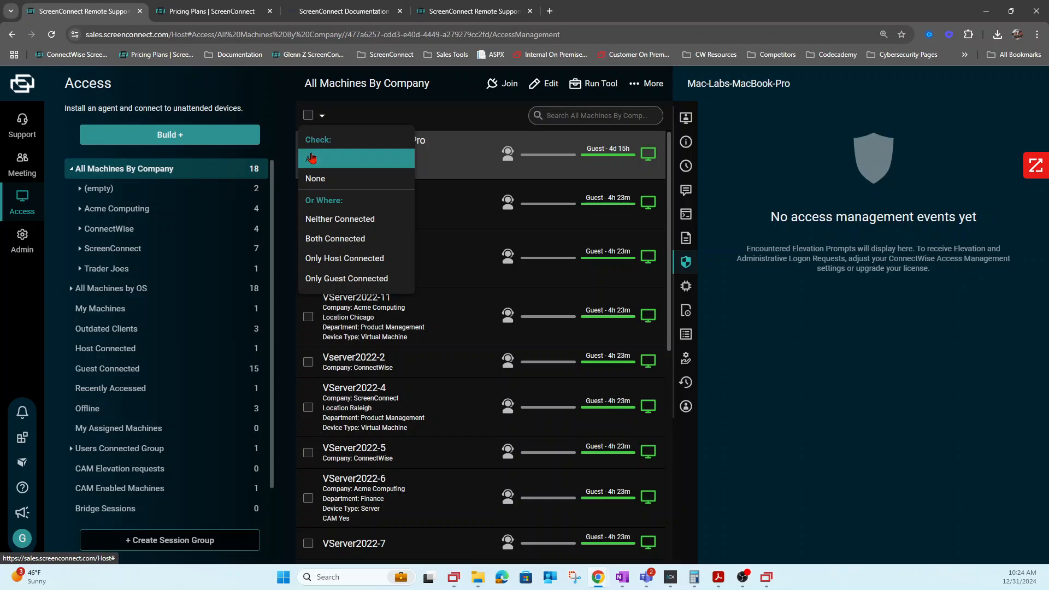
{"action": "left_click", "coordinate": [320, 158]}
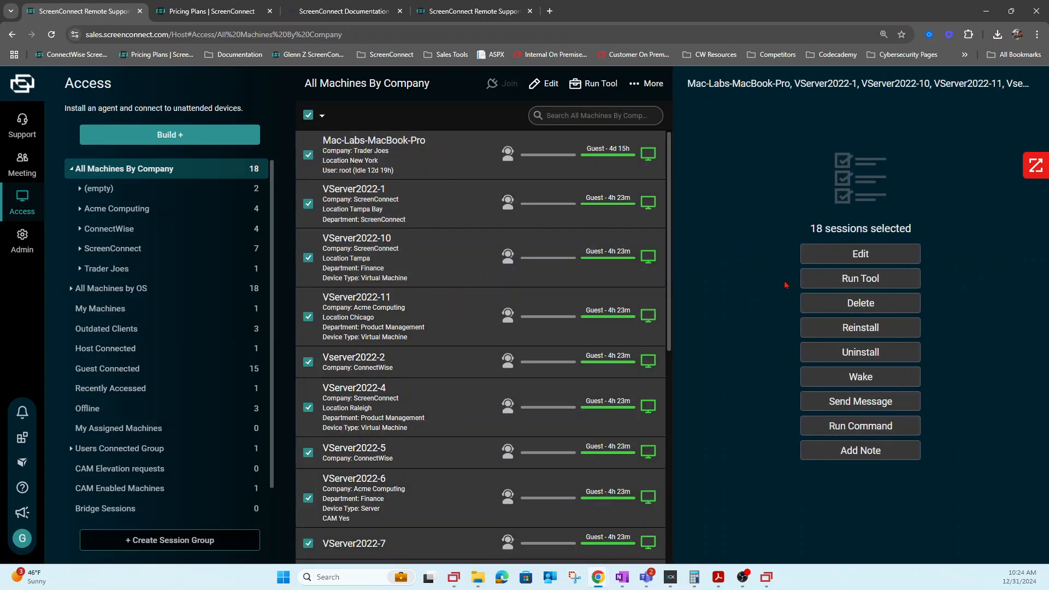
Review the Run Tool dialog for the selected machines, including uploading files in Edit Mode, and close it without running a tool.
{"action": "left_click", "coordinate": [848, 281]}
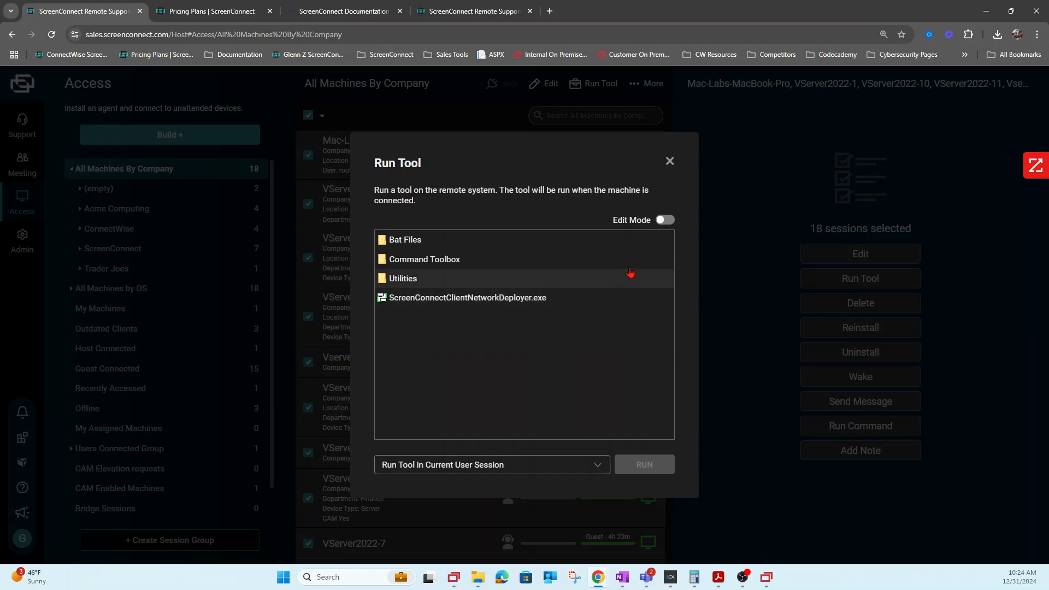
{"action": "left_click", "coordinate": [663, 220]}
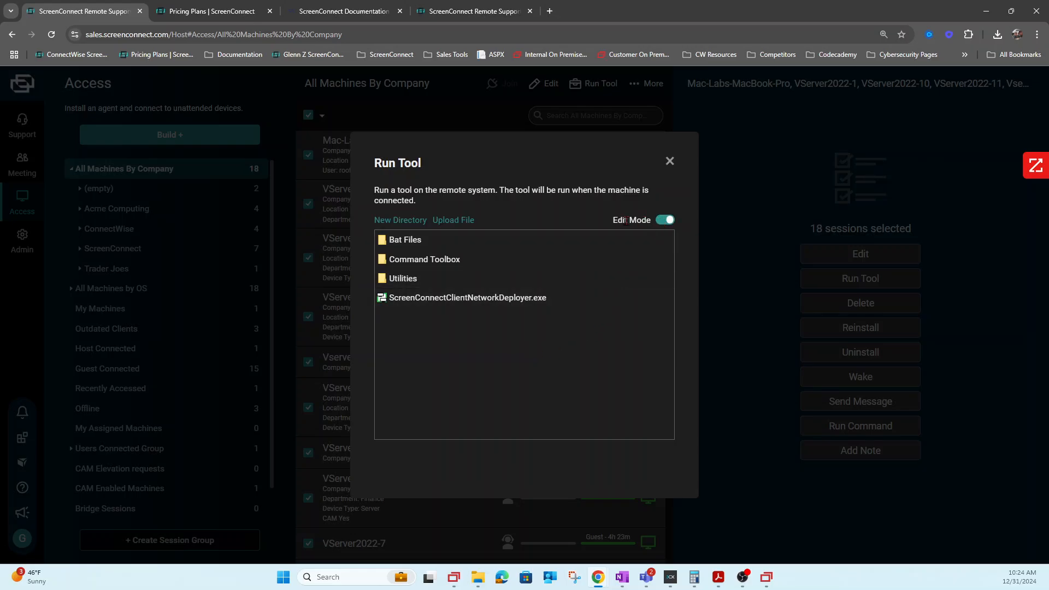
{"action": "left_click", "coordinate": [454, 220]}
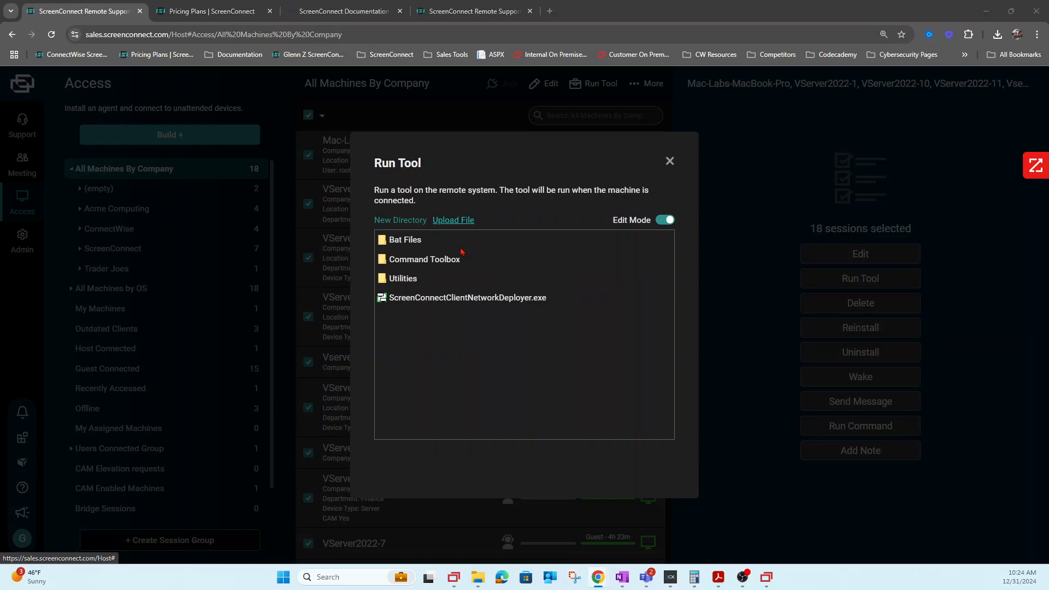
{"action": "left_click", "coordinate": [513, 75]}
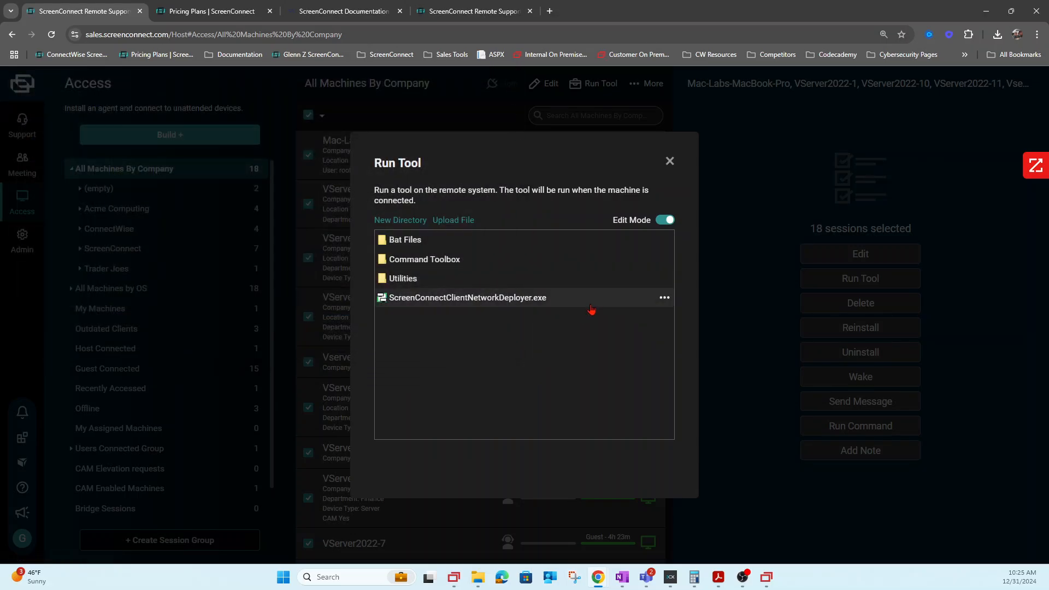
{"action": "left_click", "coordinate": [667, 220]}
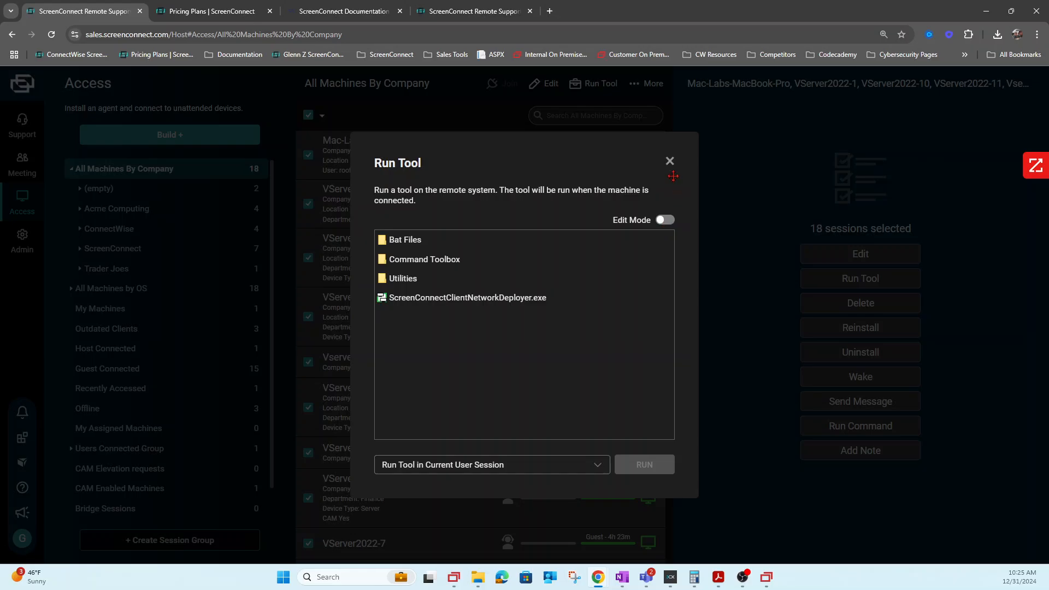
{"action": "left_click", "coordinate": [670, 161]}
Return to the VServer2022-9 remote session and review its File Transfer, Screen Capture, Sound and Participants options.
{"action": "left_click", "coordinate": [767, 577]}
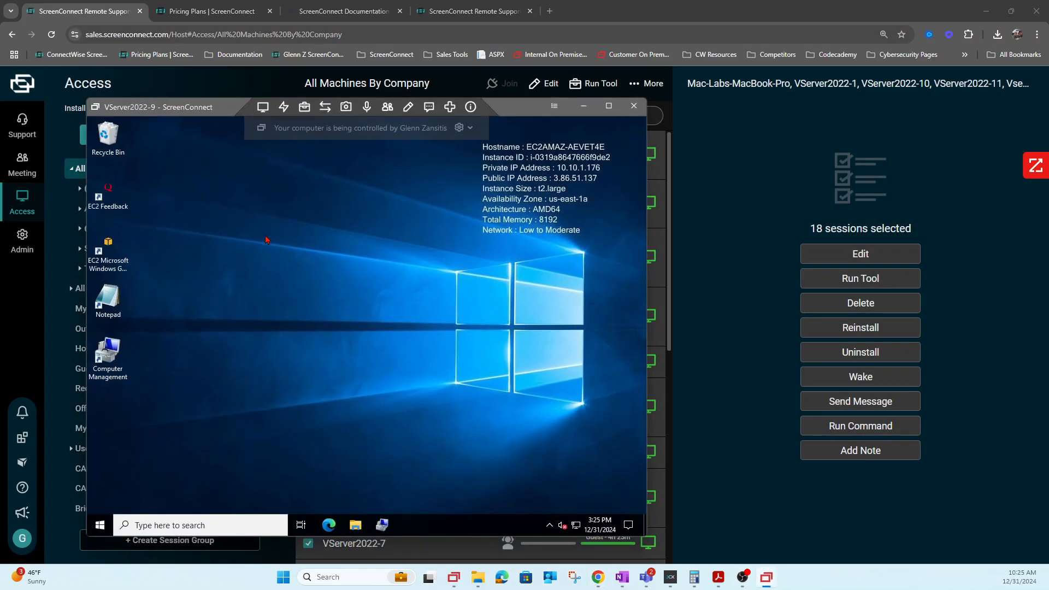
{"action": "left_click", "coordinate": [325, 107]}
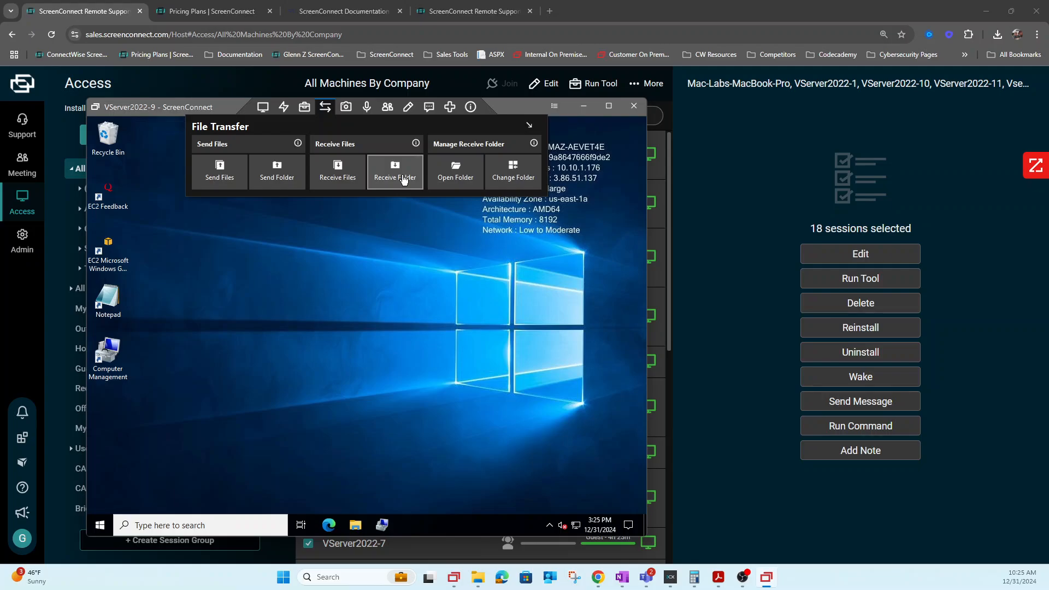
{"action": "left_click", "coordinate": [347, 108]}
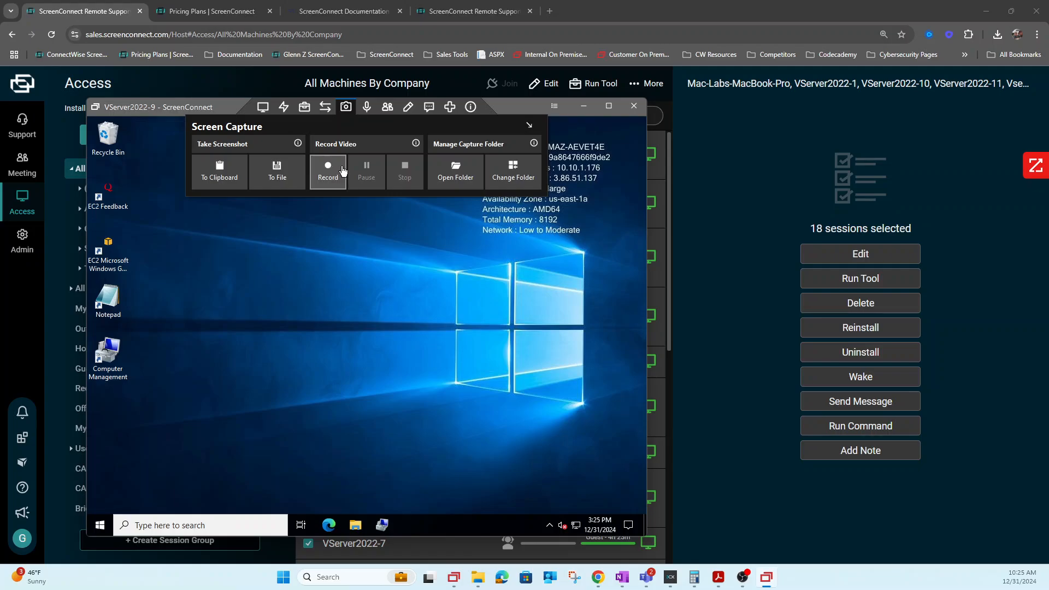
{"action": "left_click", "coordinate": [367, 107]}
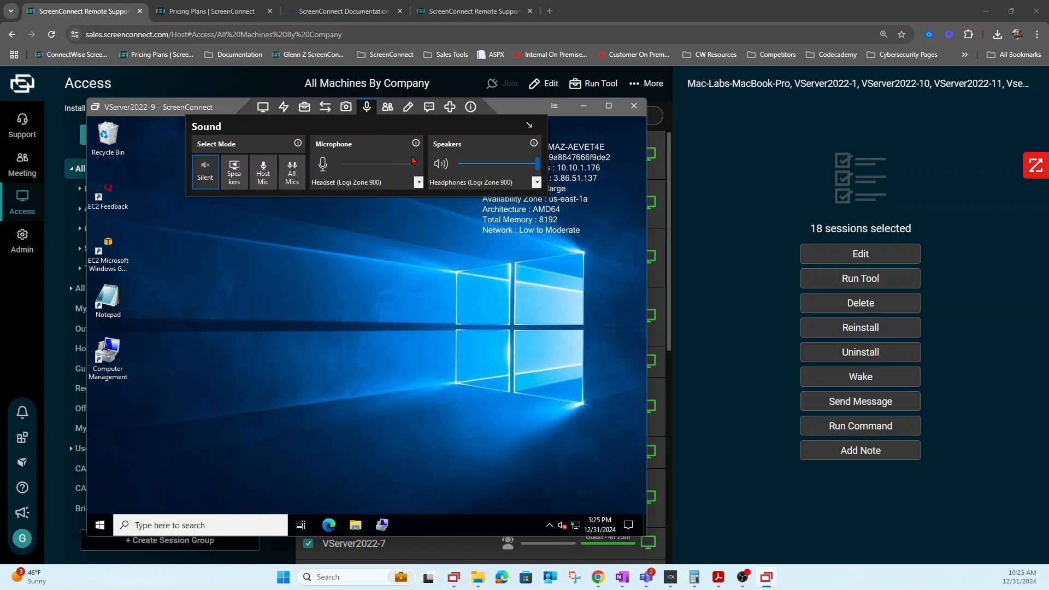
{"action": "left_click", "coordinate": [388, 108]}
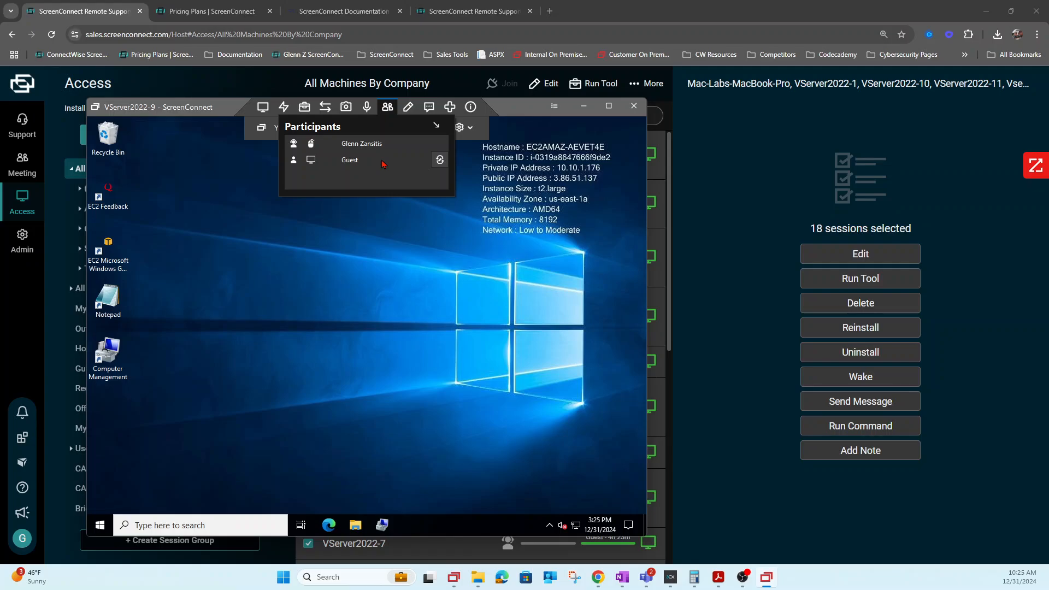
Annotate the remote desktop in Host Draw mode with an arrow pointing at the Notepad icon and a smiley face beside it.
{"action": "left_click", "coordinate": [404, 111]}
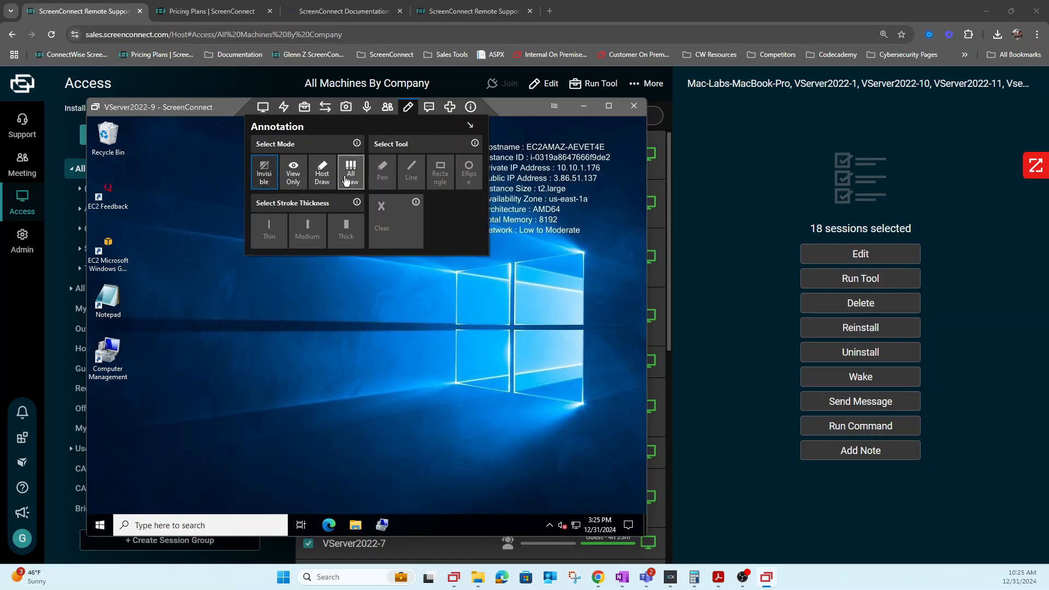
{"action": "left_click", "coordinate": [328, 178]}
{"action": "mouse_move", "coordinate": [143, 287]}
{"action": "left_mouse_down"}
{"action": "mouse_move", "coordinate": [123, 299]}
{"action": "mouse_move", "coordinate": [150, 315]}
{"action": "mouse_move", "coordinate": [220, 309]}
{"action": "mouse_move", "coordinate": [207, 324]}
{"action": "mouse_move", "coordinate": [243, 325]}
{"action": "mouse_move", "coordinate": [247, 300]}
{"action": "left_mouse_up"}
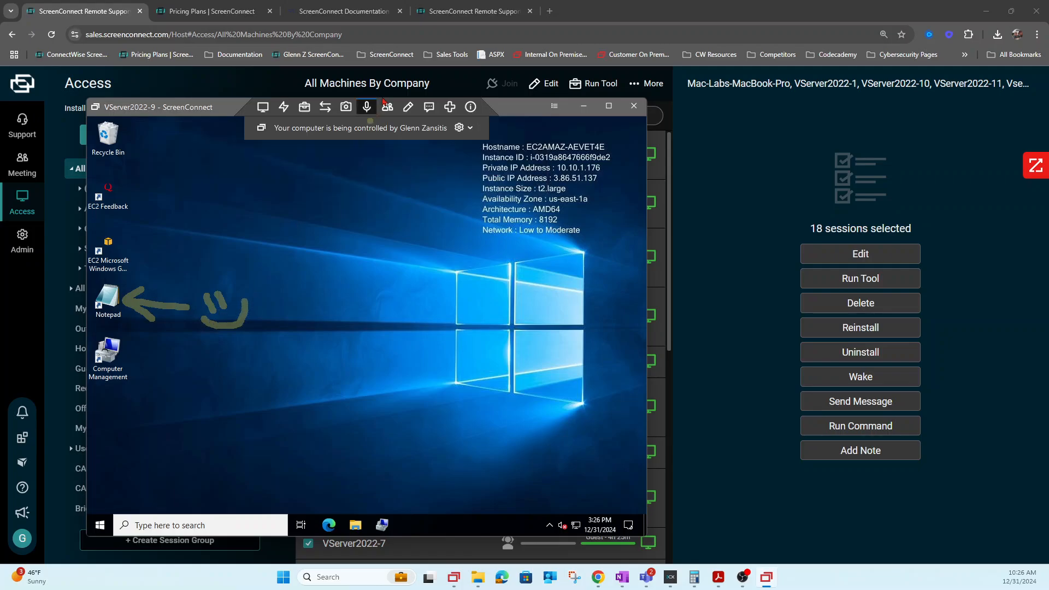
Clear the annotations from the remote desktop and set the annotation mode to Invisible.
{"action": "left_click", "coordinate": [410, 107]}
{"action": "left_click", "coordinate": [390, 213]}
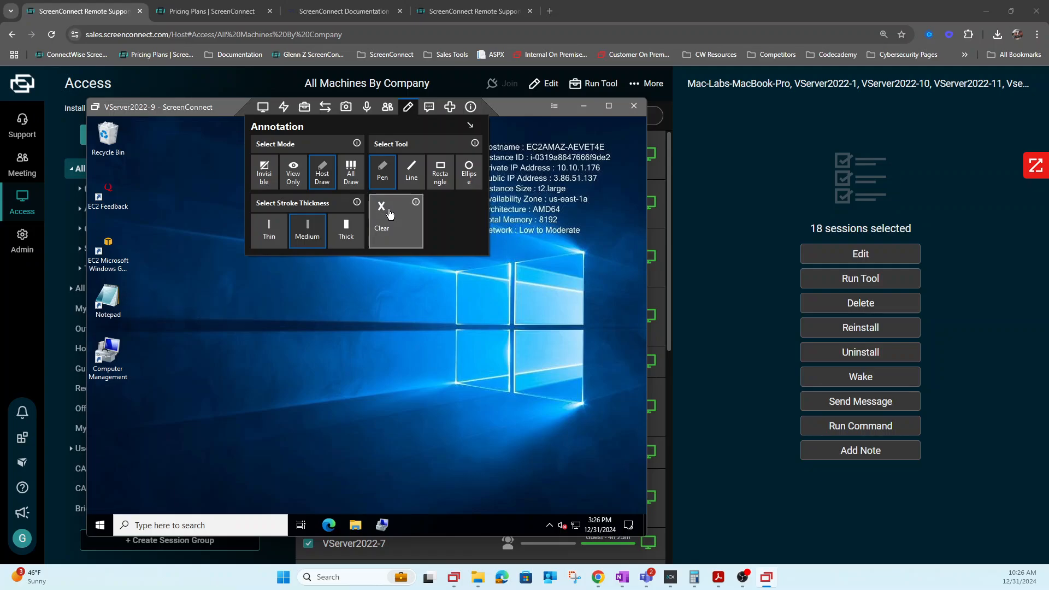
{"action": "left_click", "coordinate": [270, 180]}
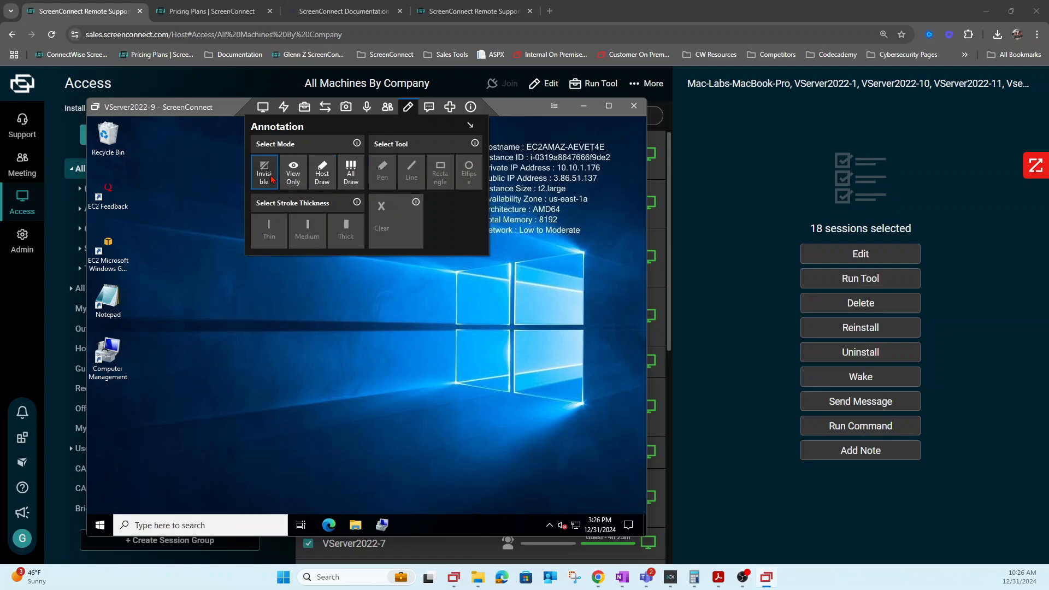
Send the chat message "Hi" to the guest from the VServer2022-9 remote session.
{"action": "left_click", "coordinate": [428, 107]}
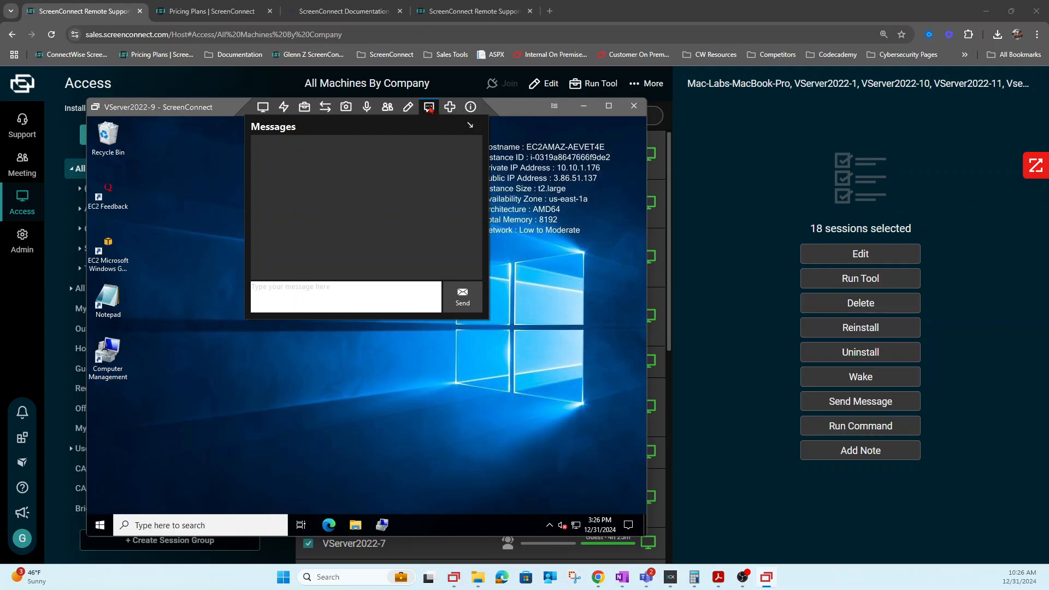
{"action": "left_click", "coordinate": [348, 301]}
{"action": "type", "text": "Hi"}
{"action": "left_click", "coordinate": [429, 107]}
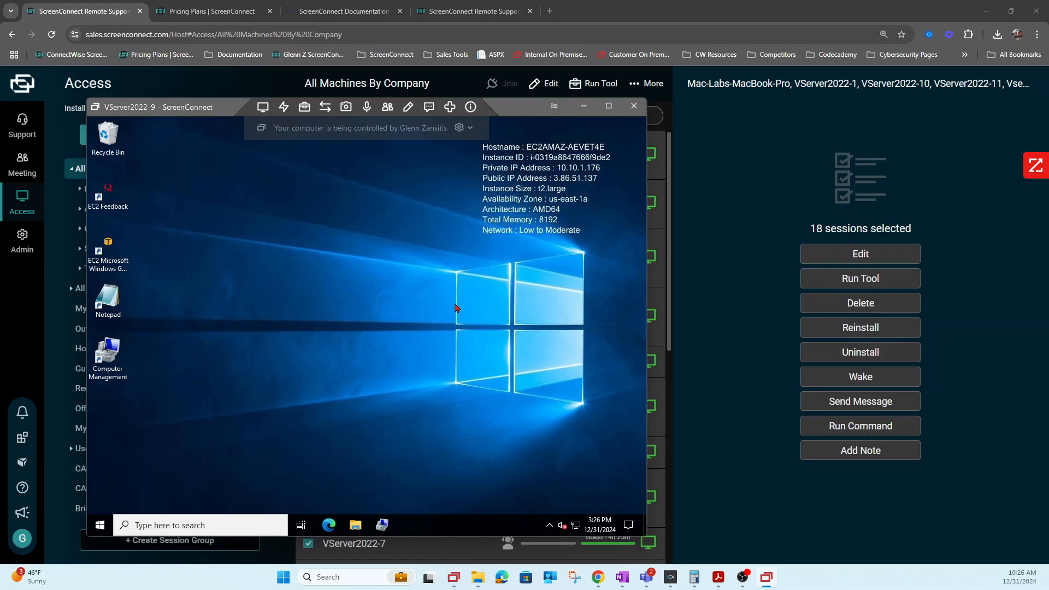
{"action": "left_click", "coordinate": [430, 108]}
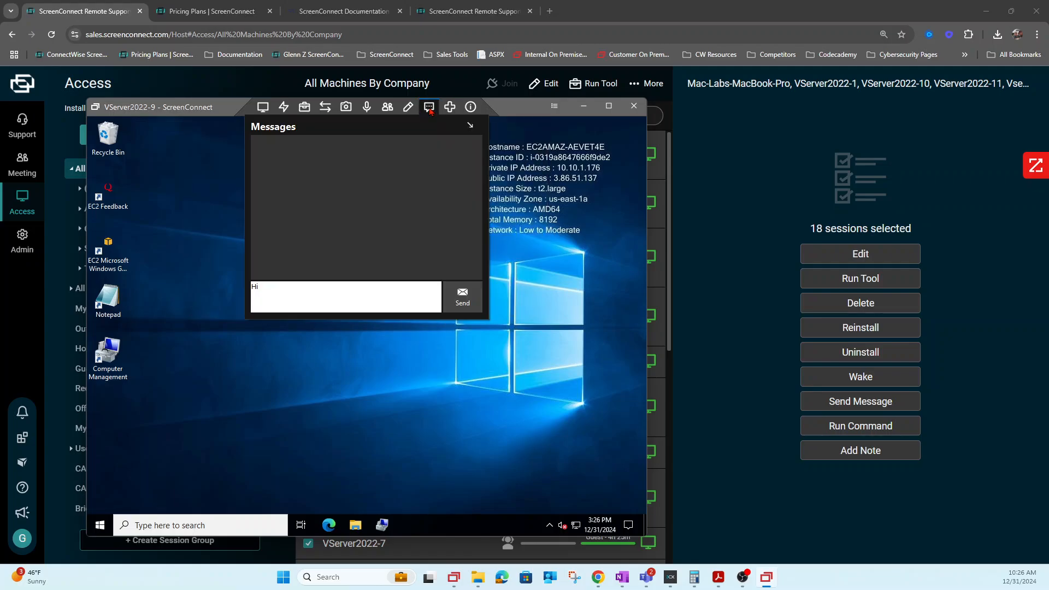
{"action": "left_click", "coordinate": [463, 298]}
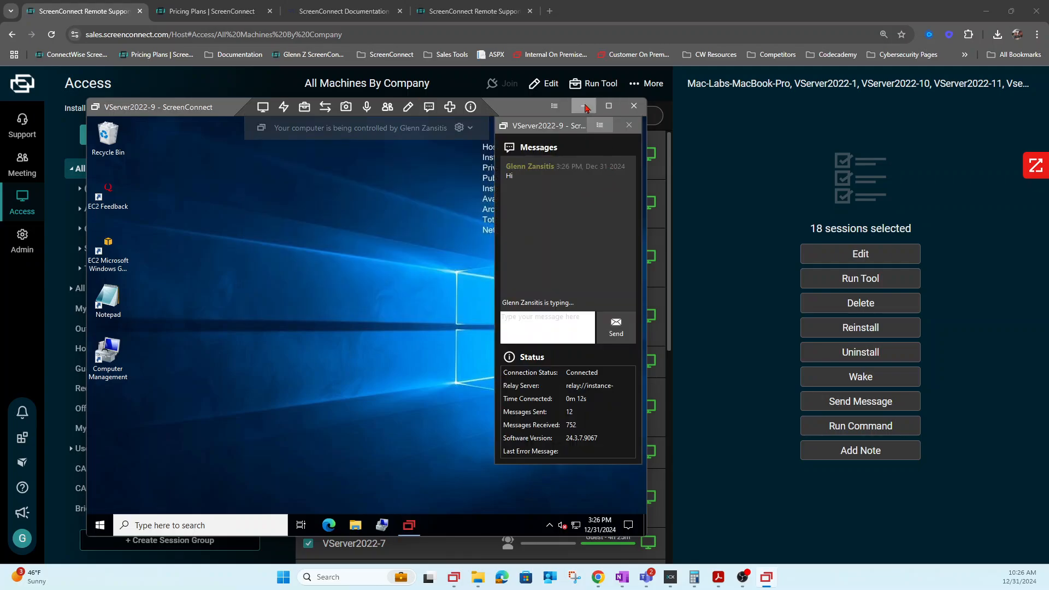
Check VServer2022-9's message history in the My Machines group, and close the guest chat window back in the remote session.
{"action": "left_click", "coordinate": [594, 108]}
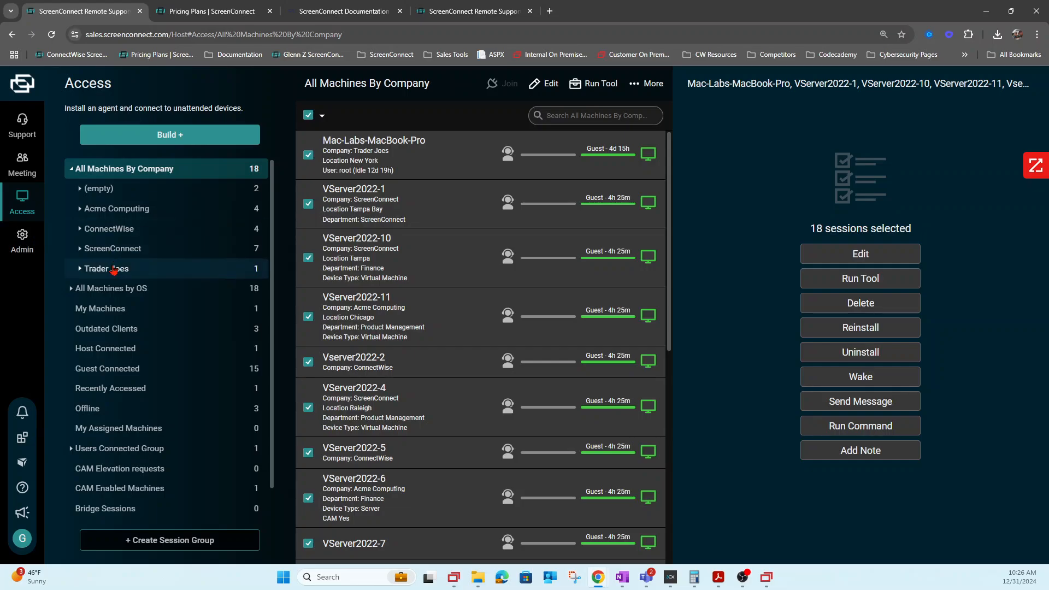
{"action": "left_click", "coordinate": [112, 310]}
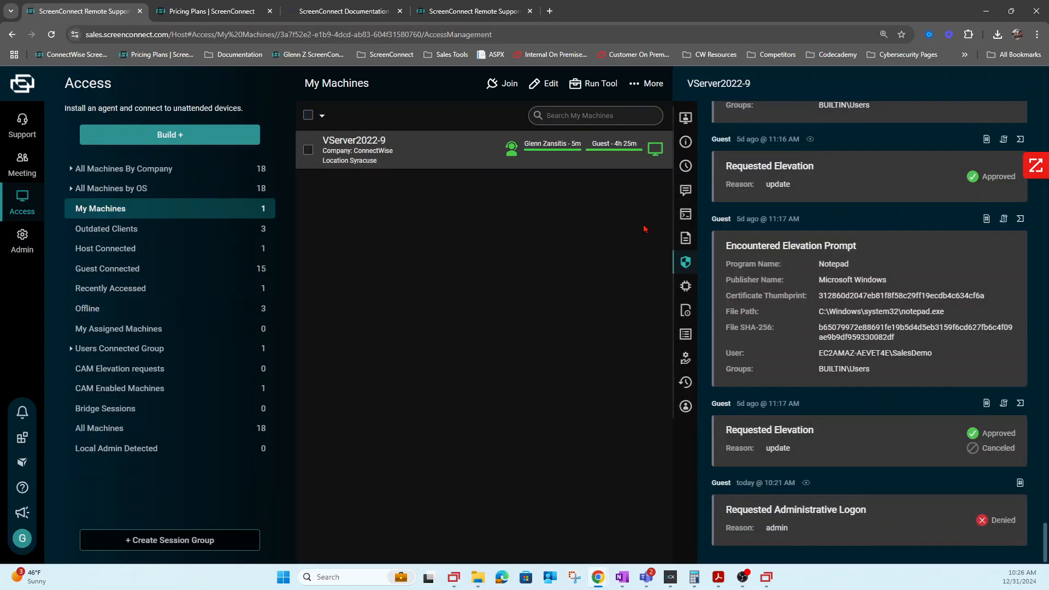
{"action": "left_click", "coordinate": [686, 192]}
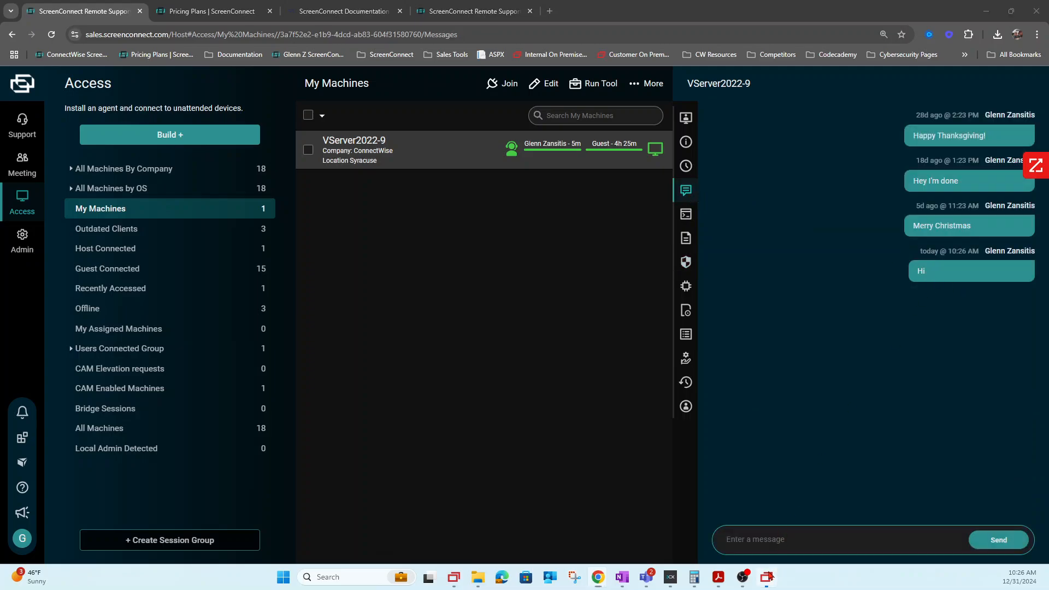
{"action": "left_click", "coordinate": [767, 577]}
{"action": "left_click", "coordinate": [629, 125]}
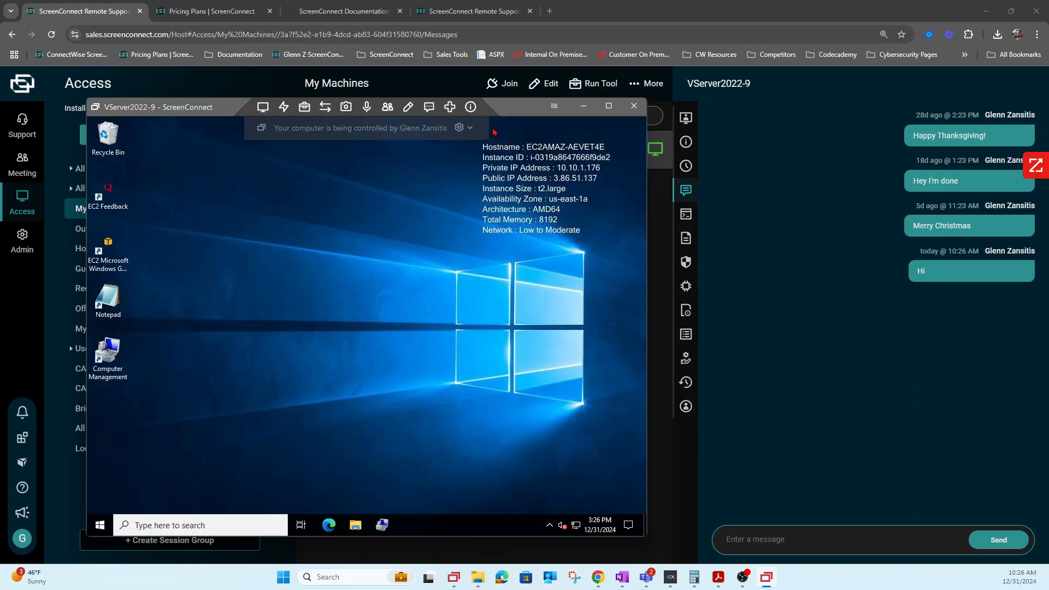
Review the remote session's Helper search options, Participants list and connection Status details.
{"action": "left_click", "coordinate": [429, 106]}
{"action": "left_click", "coordinate": [449, 107]}
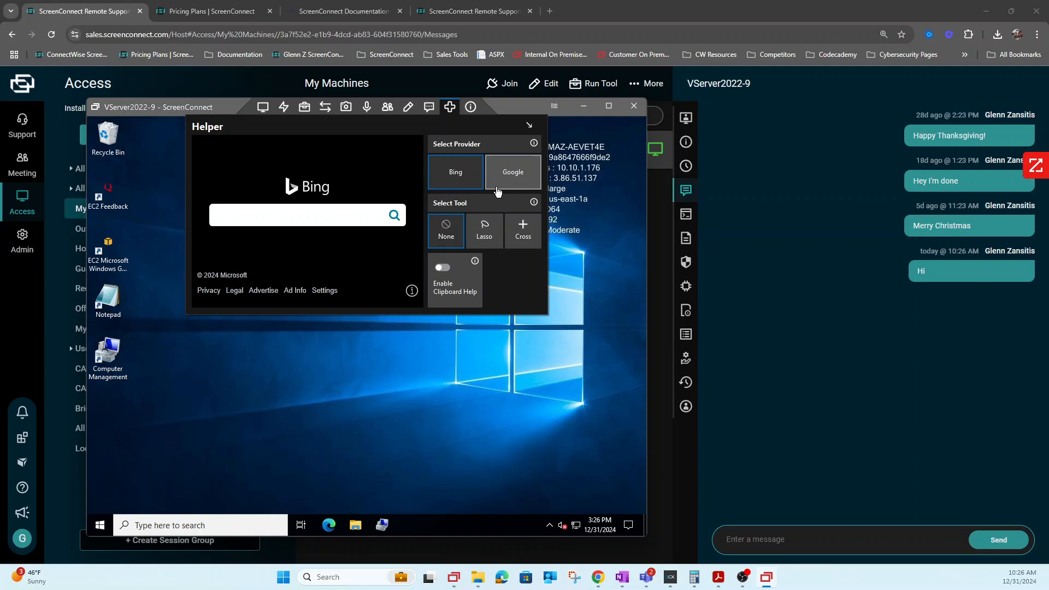
{"action": "left_click", "coordinate": [289, 213]}
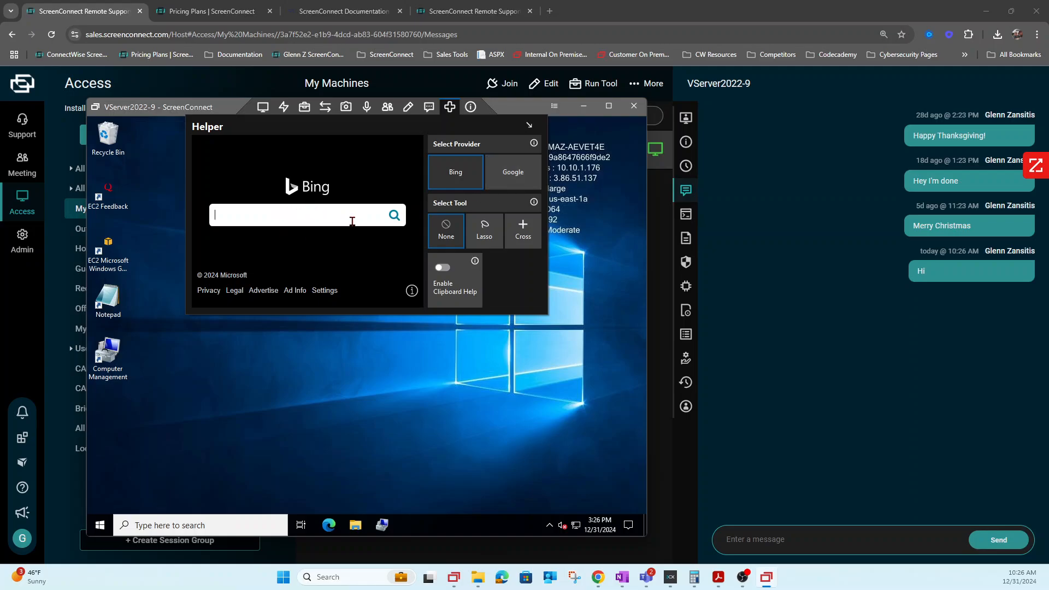
{"action": "left_click", "coordinate": [387, 107]}
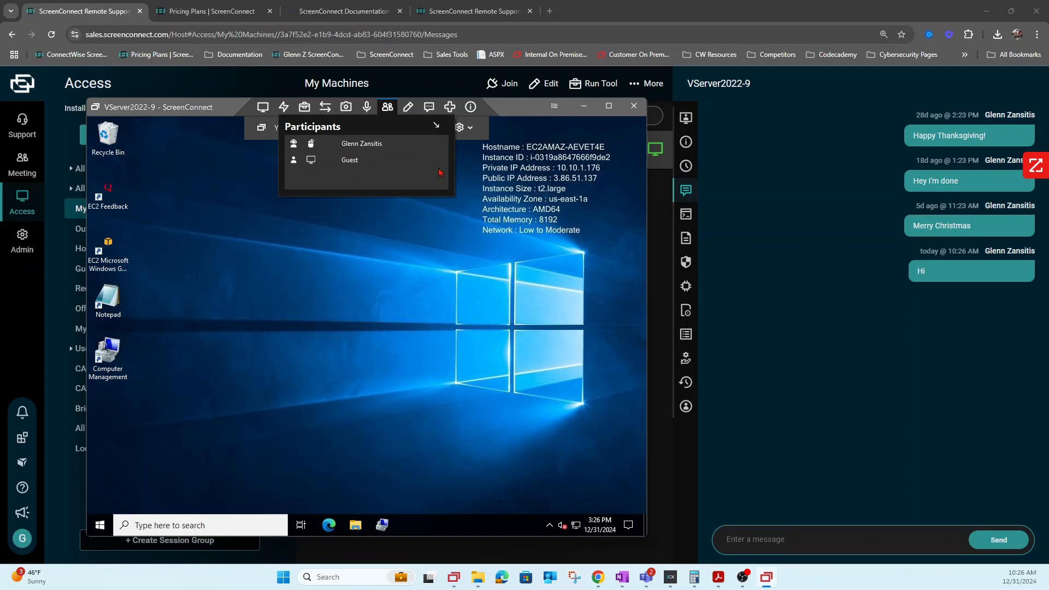
{"action": "left_click", "coordinate": [452, 106]}
{"action": "left_click", "coordinate": [470, 107]}
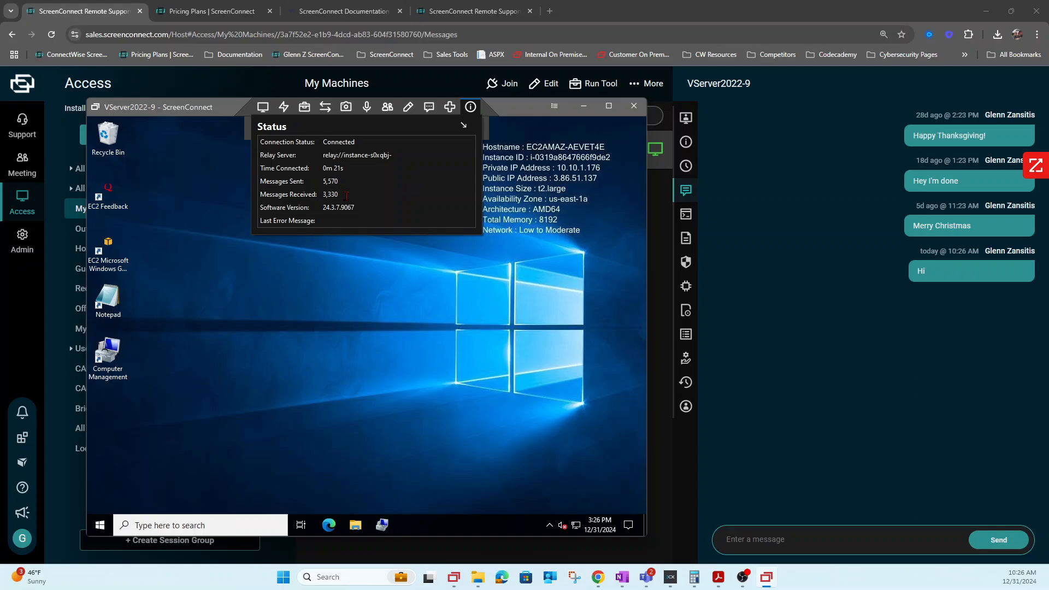
{"action": "left_click", "coordinate": [471, 107]}
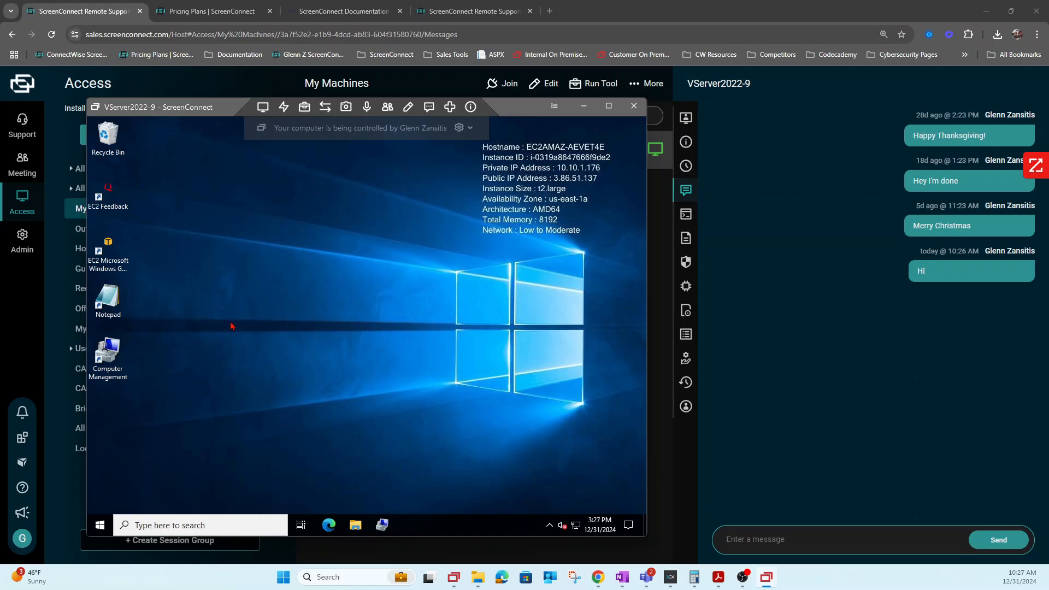
Run Notepad as administrator on the remote desktop and request elevation with the reason "update".
{"action": "right_click", "coordinate": [120, 298]}
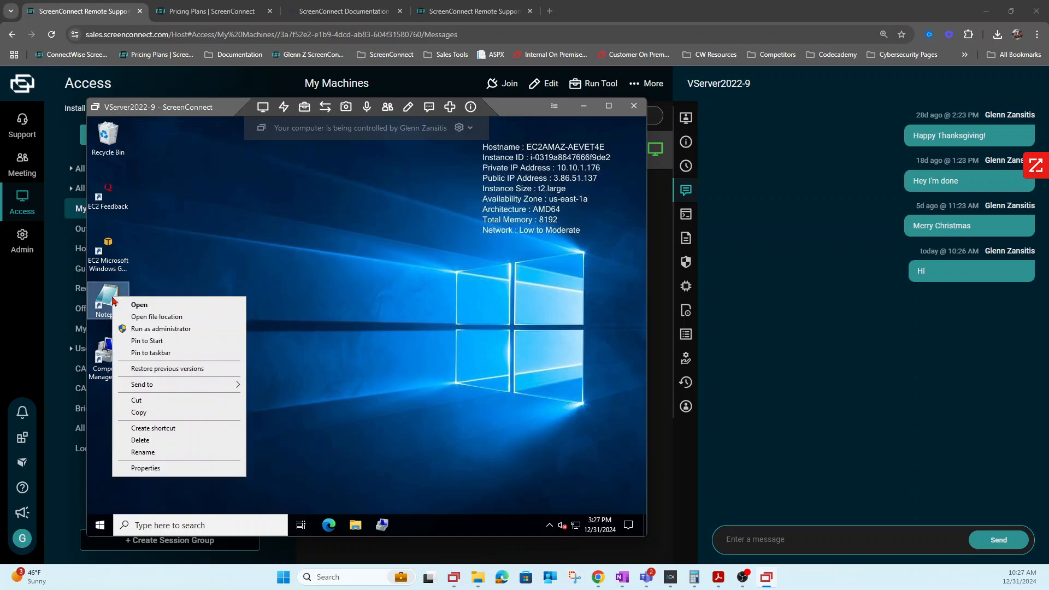
{"action": "left_click", "coordinate": [171, 331]}
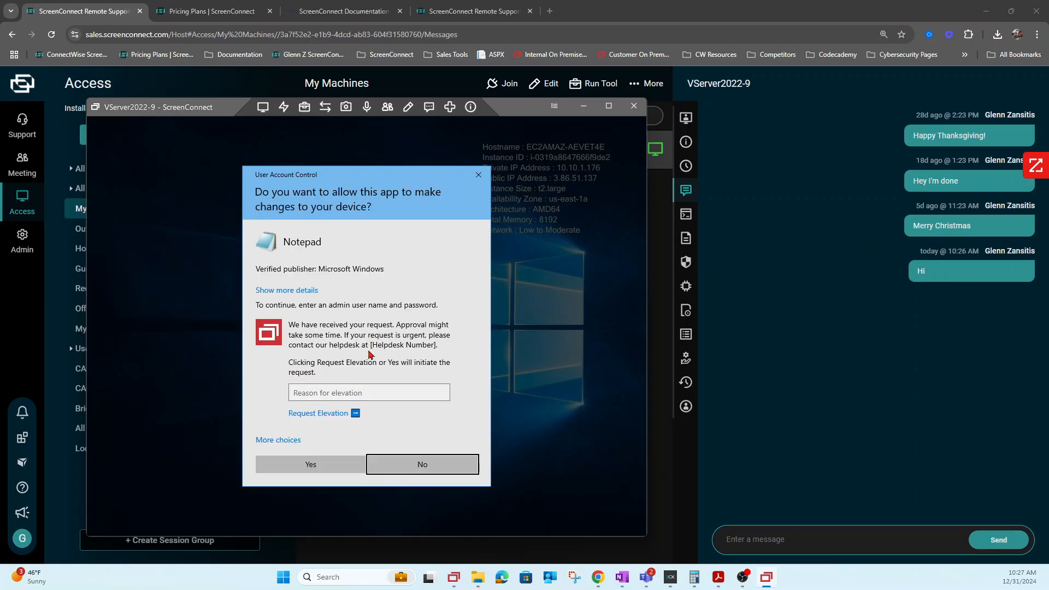
{"action": "left_click", "coordinate": [367, 393]}
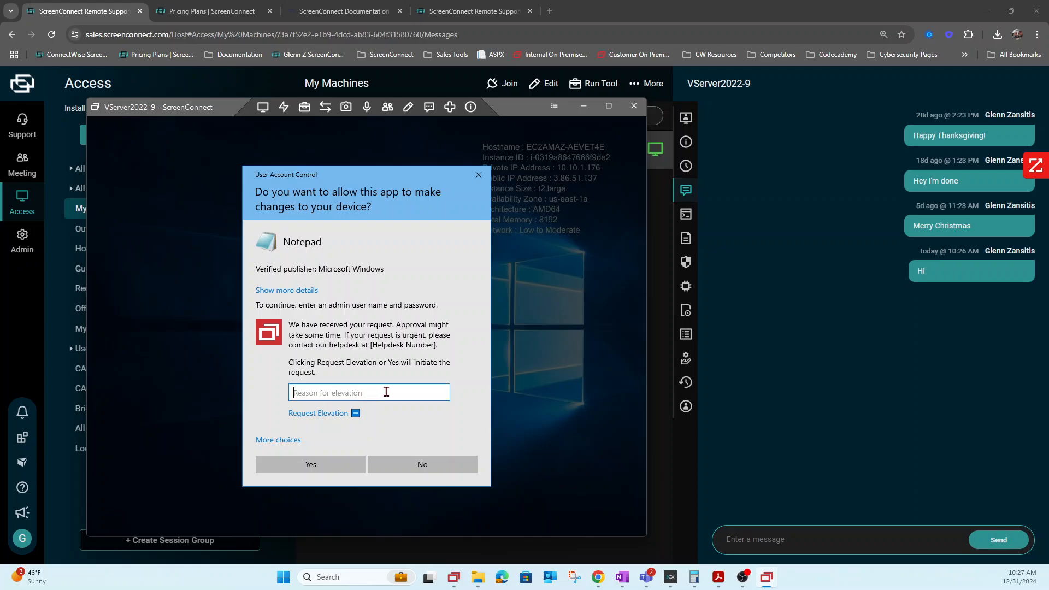
{"action": "type", "text": "update"}
{"action": "left_click", "coordinate": [356, 414]}
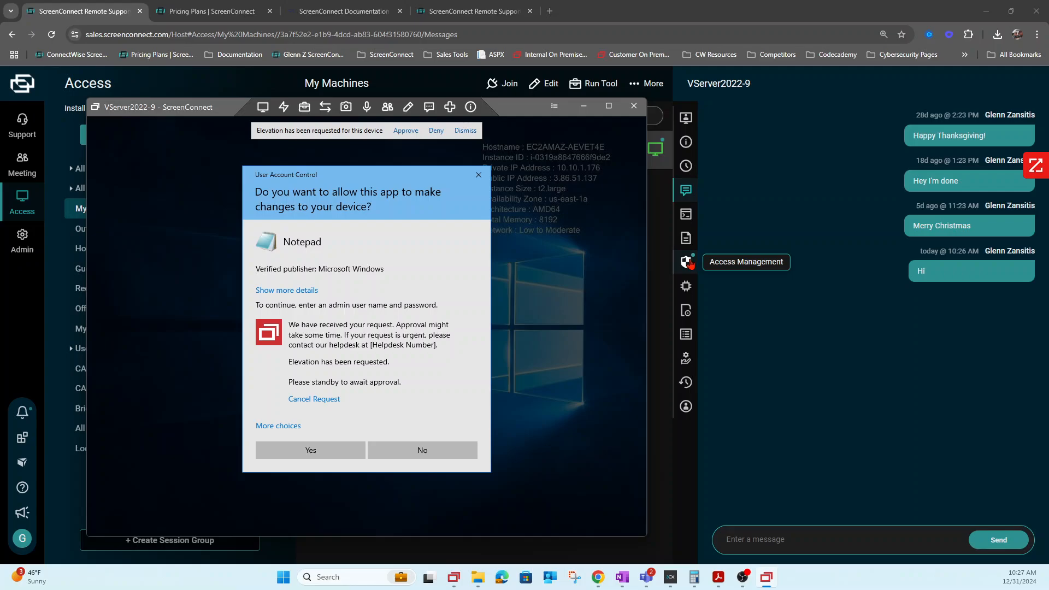
Examine the pending elevation request in VServer2022-9's Access Management, including the VirusTotal vendor analysis of the Notepad file, and close the report.
{"action": "left_click", "coordinate": [687, 262]}
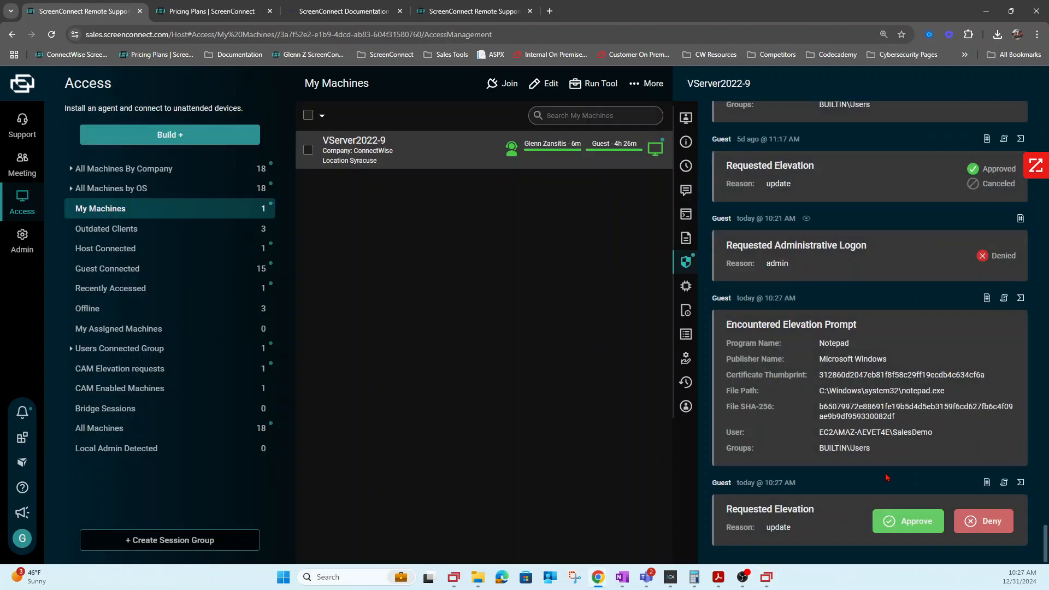
{"action": "left_click", "coordinate": [927, 526]}
{"action": "left_click", "coordinate": [1021, 482]}
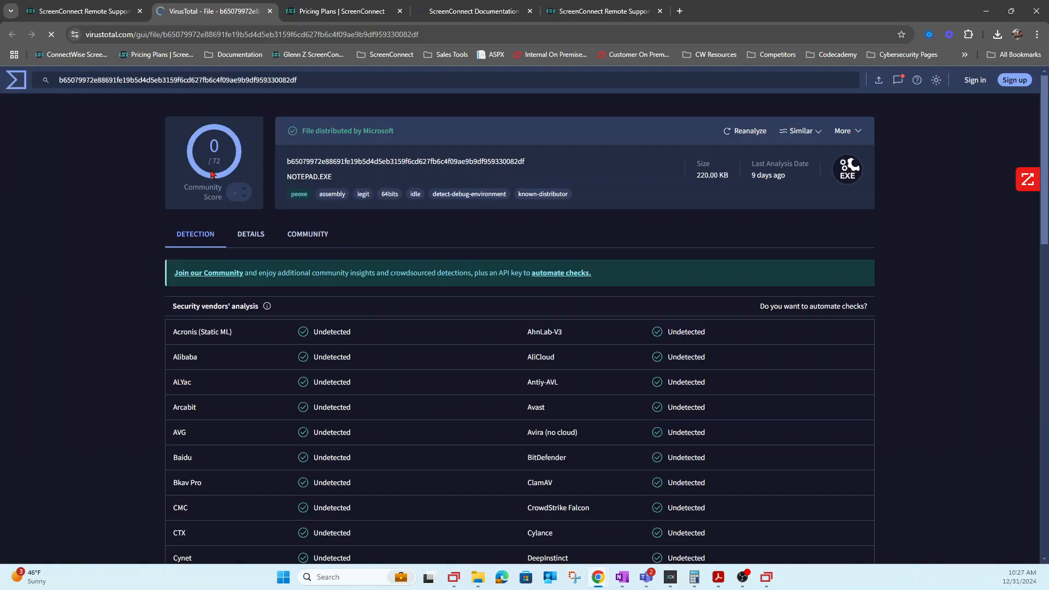
{"action": "scroll", "coordinate": [347, 188], "scroll_direction": "down", "scroll_amount": 5}
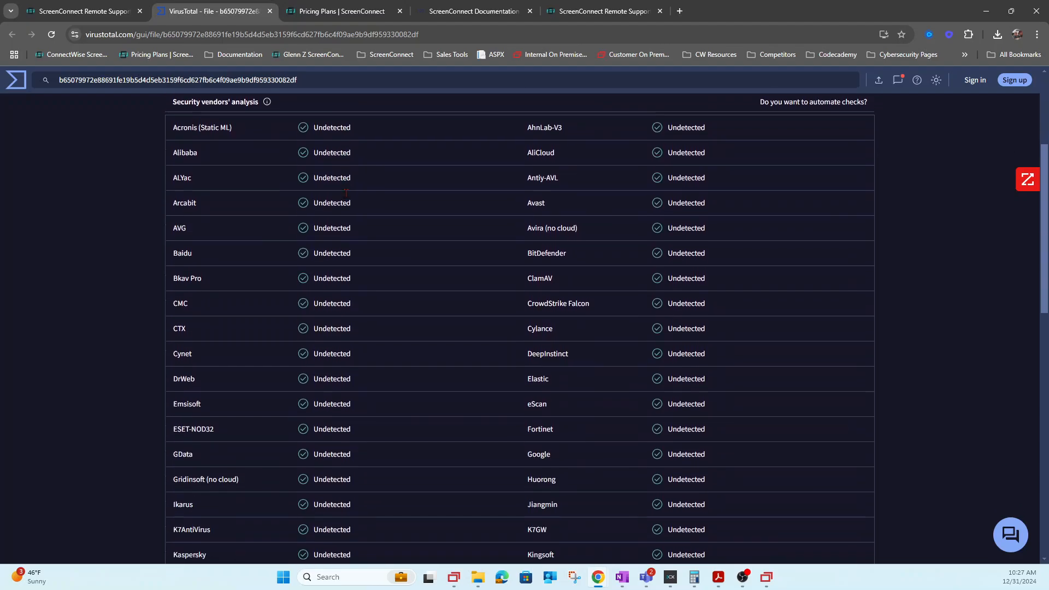
{"action": "scroll", "coordinate": [345, 200], "scroll_direction": "down", "scroll_amount": 9}
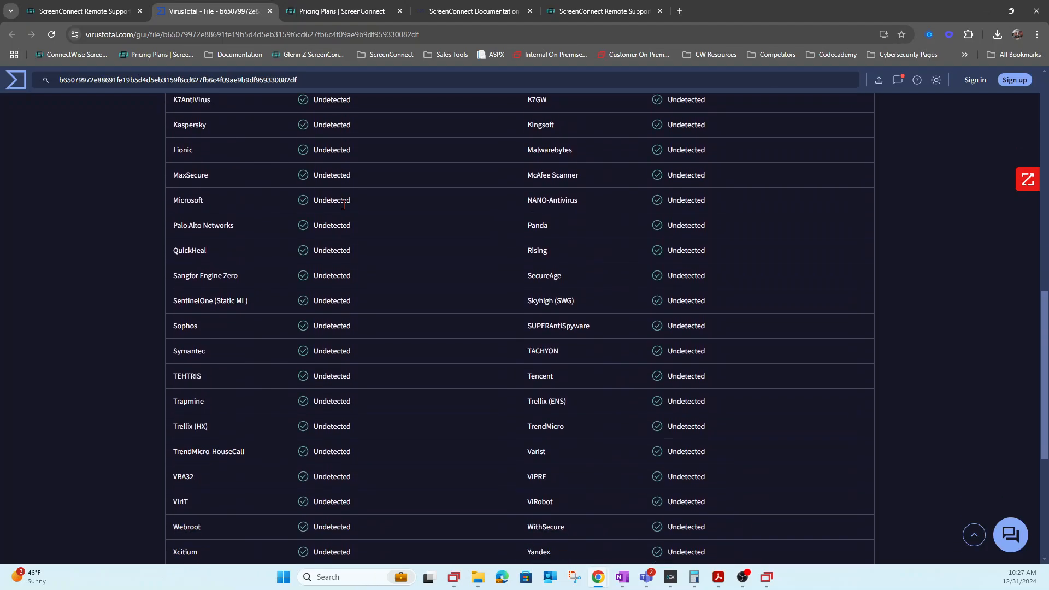
{"action": "scroll", "coordinate": [345, 204], "scroll_direction": "down", "scroll_amount": 1}
{"action": "scroll", "coordinate": [341, 202], "scroll_direction": "up", "scroll_amount": 10}
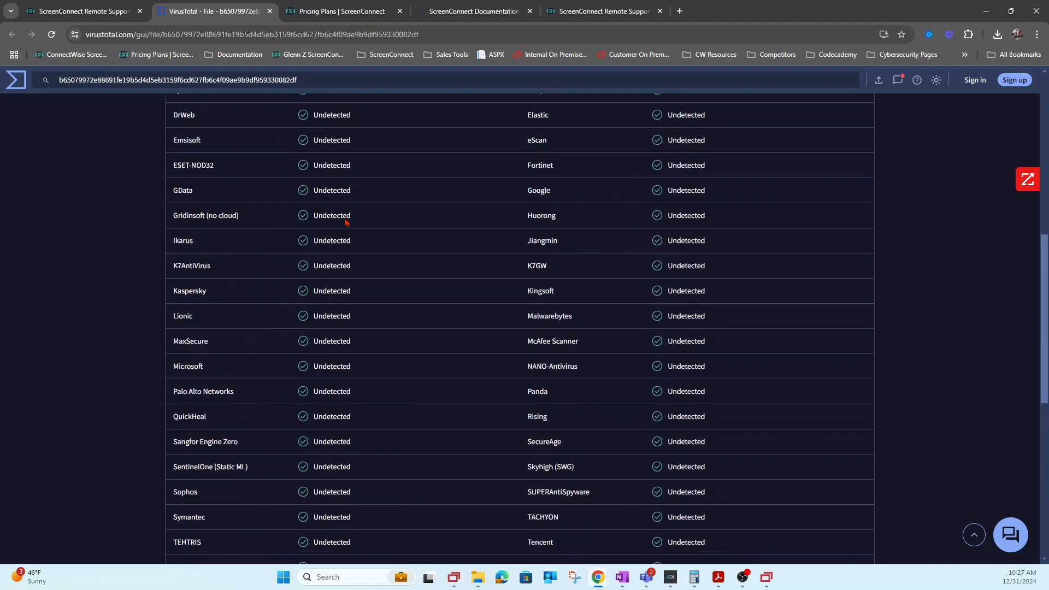
{"action": "scroll", "coordinate": [339, 201], "scroll_direction": "up", "scroll_amount": 1}
{"action": "left_click", "coordinate": [270, 11]}
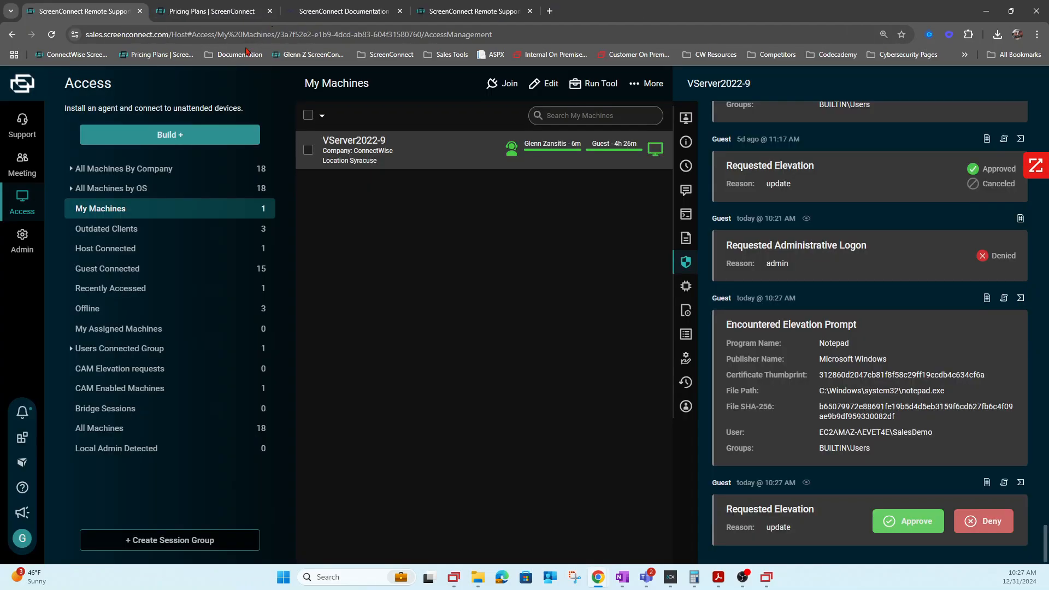
Create an Auto-approve privileged access rule for Notepad matching program name, certificate thumbprint and user, and approve the pending elevation request.
{"action": "left_click", "coordinate": [1005, 484]}
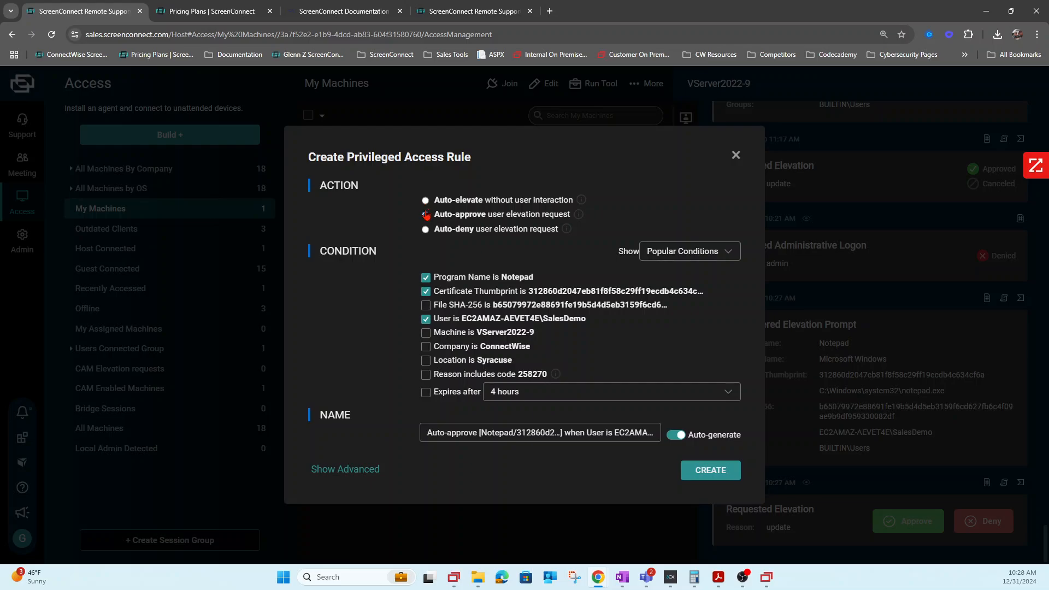
{"action": "left_click", "coordinate": [710, 470]}
{"action": "left_click", "coordinate": [902, 525]}
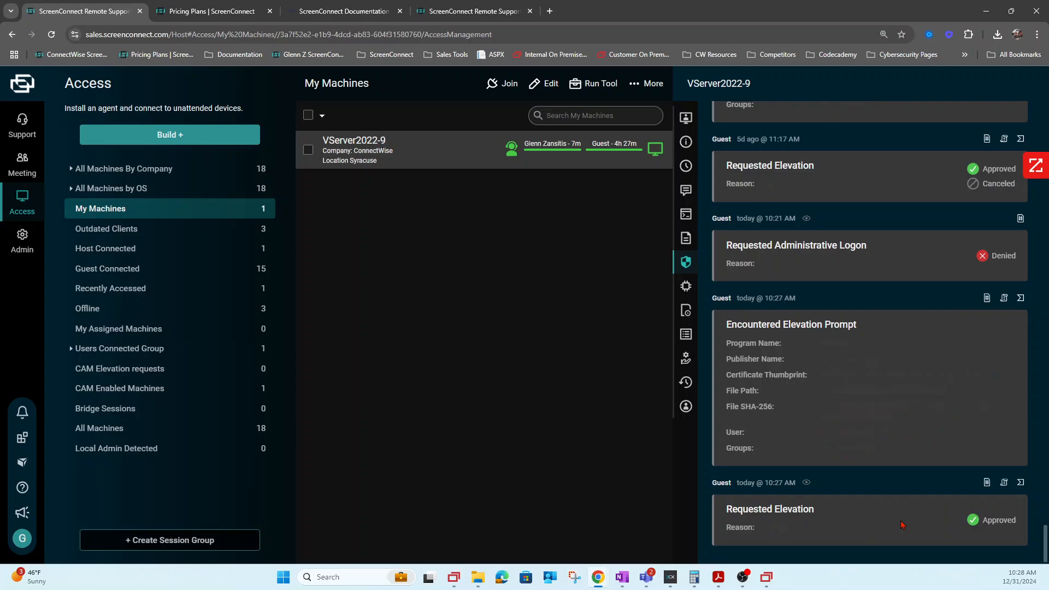
Back in the remote session, close Notepad and test the rule by running it as administrator with the elevation reason "update".
{"action": "left_click", "coordinate": [769, 579]}
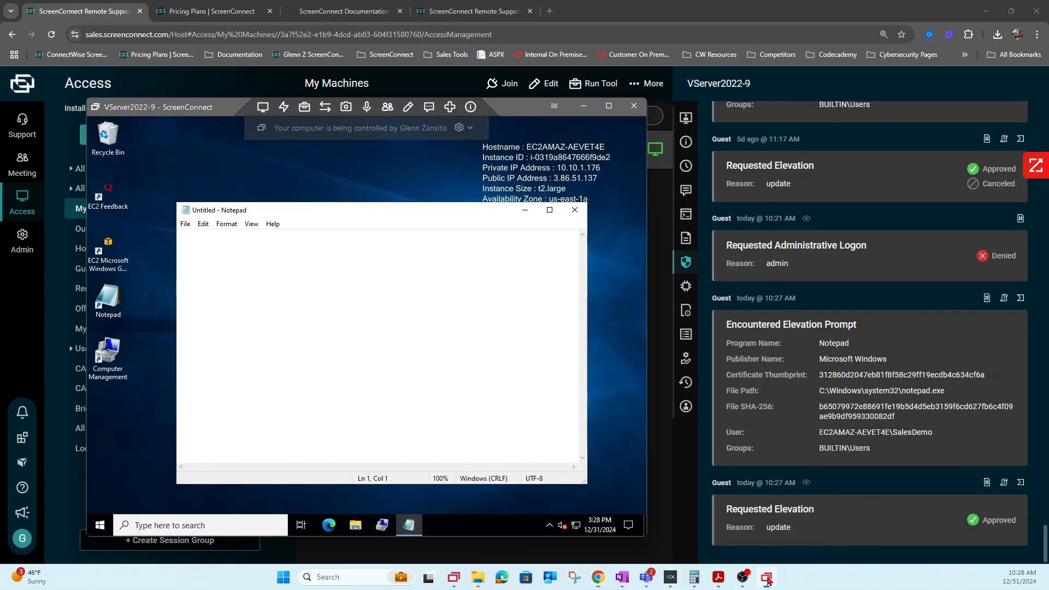
{"action": "left_click", "coordinate": [574, 211]}
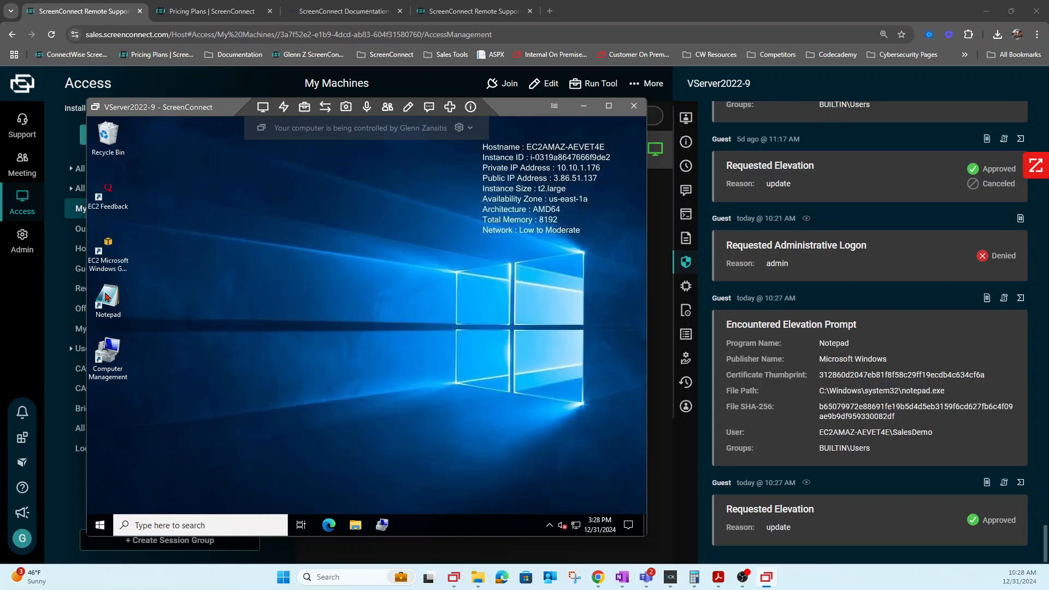
{"action": "right_click", "coordinate": [107, 297]}
{"action": "left_click", "coordinate": [164, 328]}
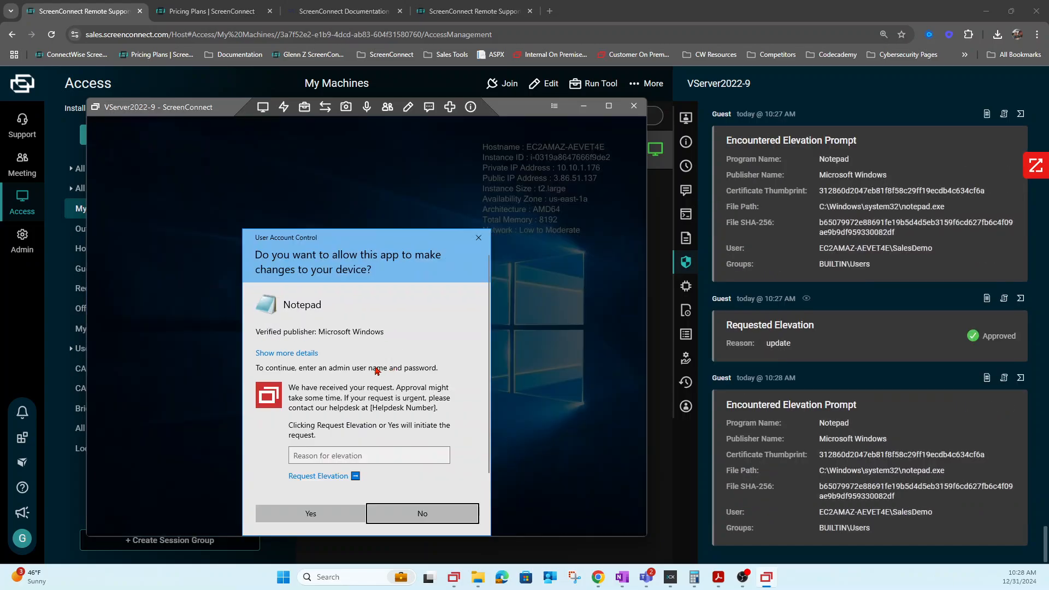
{"action": "left_click", "coordinate": [323, 456]}
{"action": "type", "text": "update"}
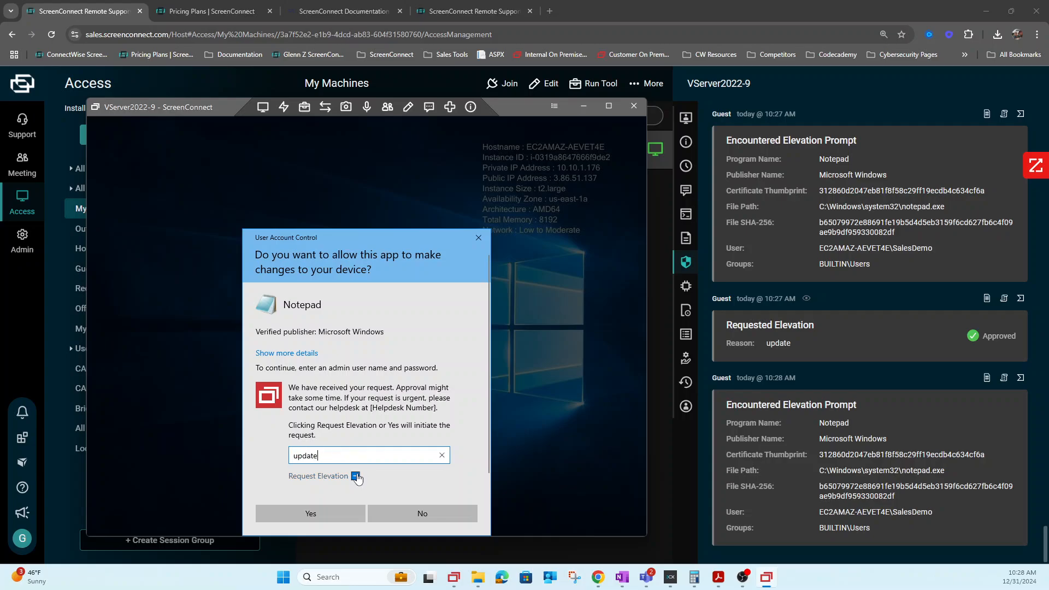
{"action": "left_click", "coordinate": [355, 476]}
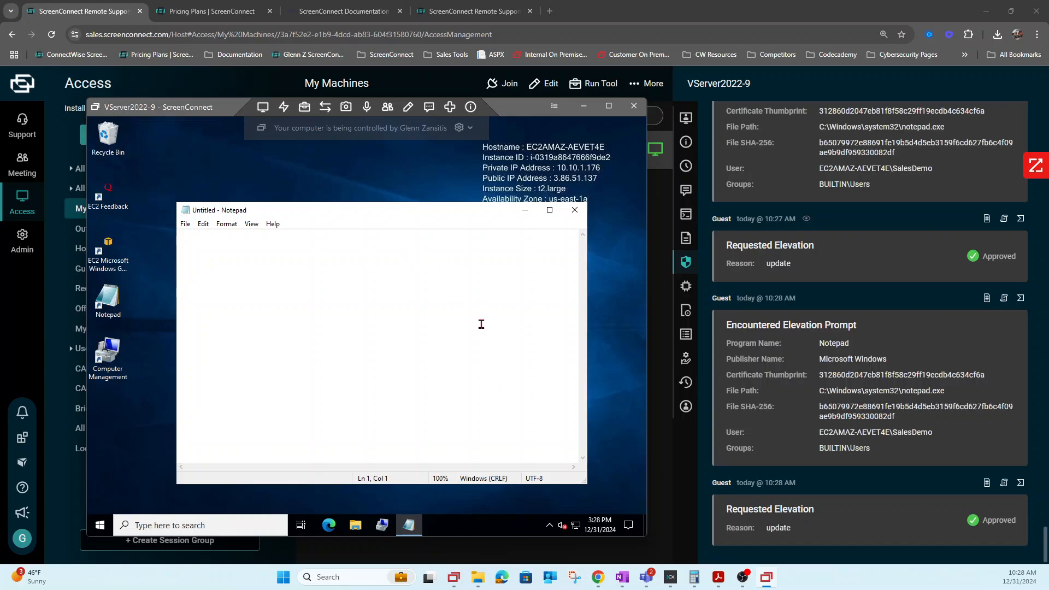
Close Notepad and the VServer2022-9 remote session, and open the portal's Administration overview.
{"action": "left_click", "coordinate": [575, 210]}
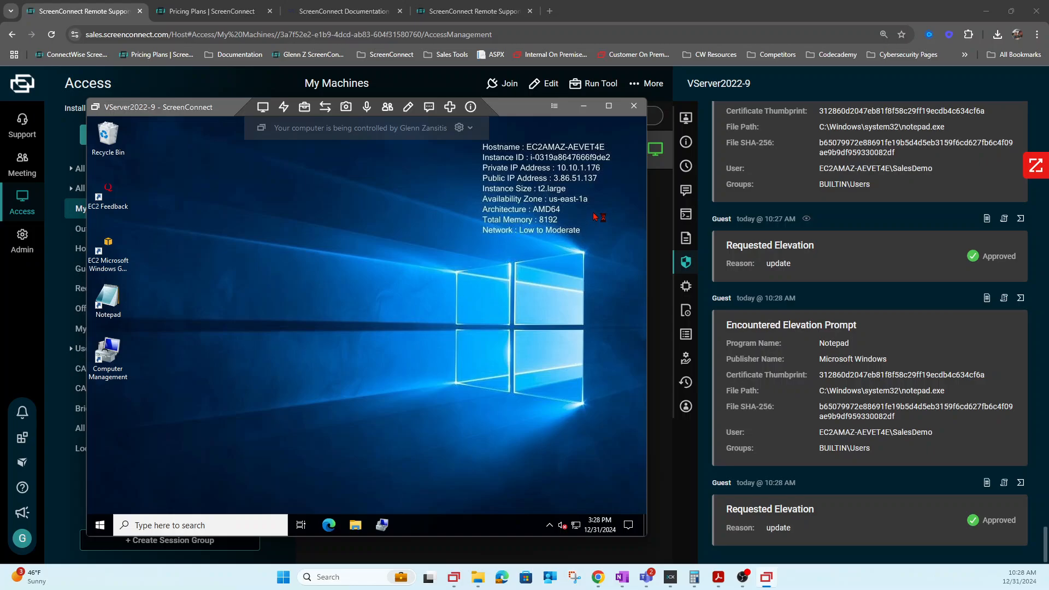
{"action": "left_click", "coordinate": [634, 107]}
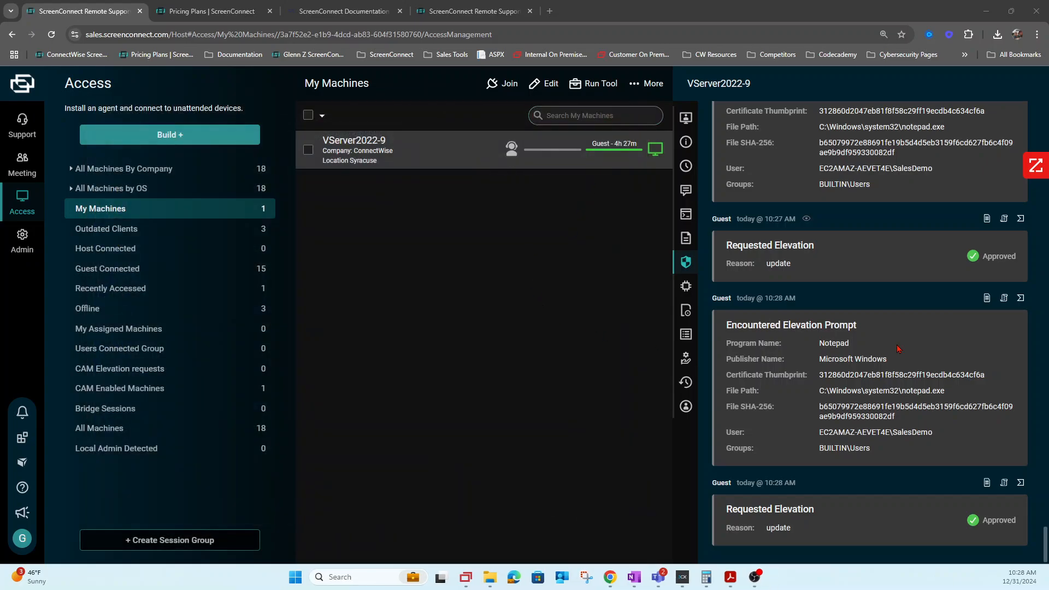
{"action": "left_click", "coordinate": [23, 251]}
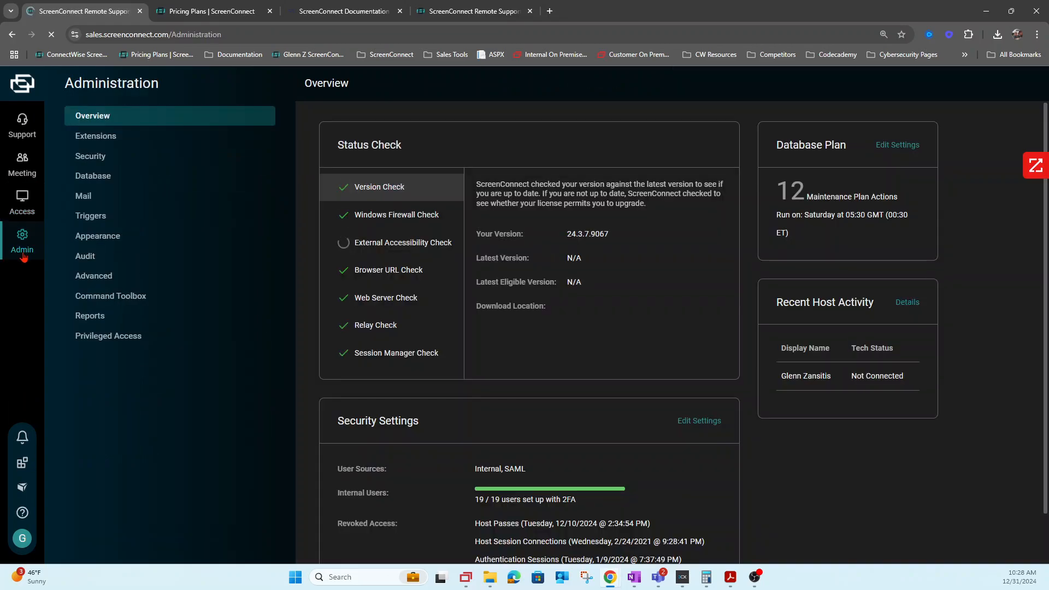
Delete the Auto-approve Notepad trigger from the Administration triggers list.
{"action": "left_click", "coordinate": [92, 216]}
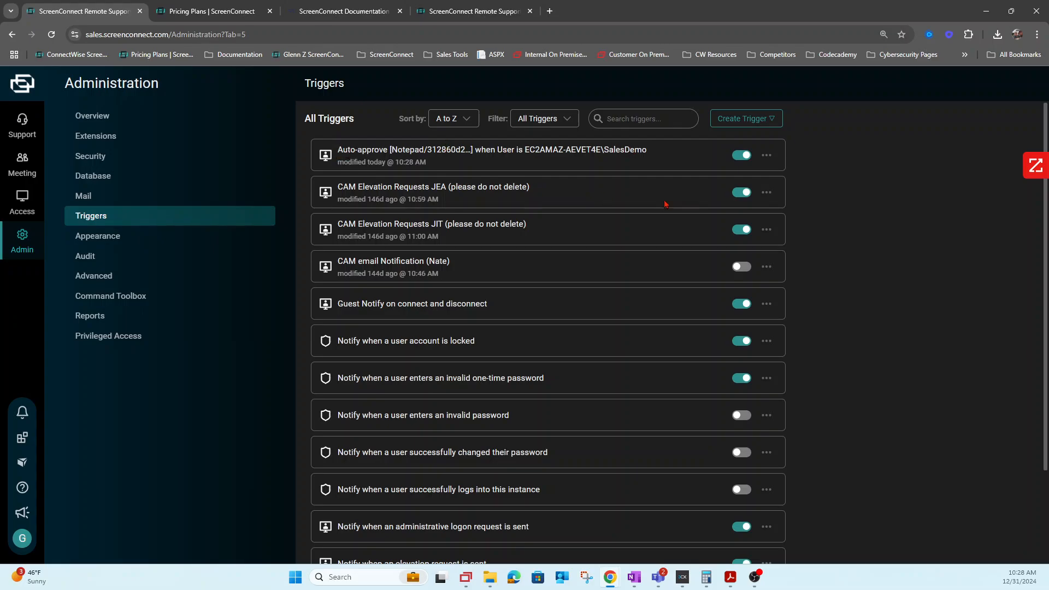
{"action": "left_click", "coordinate": [767, 155]}
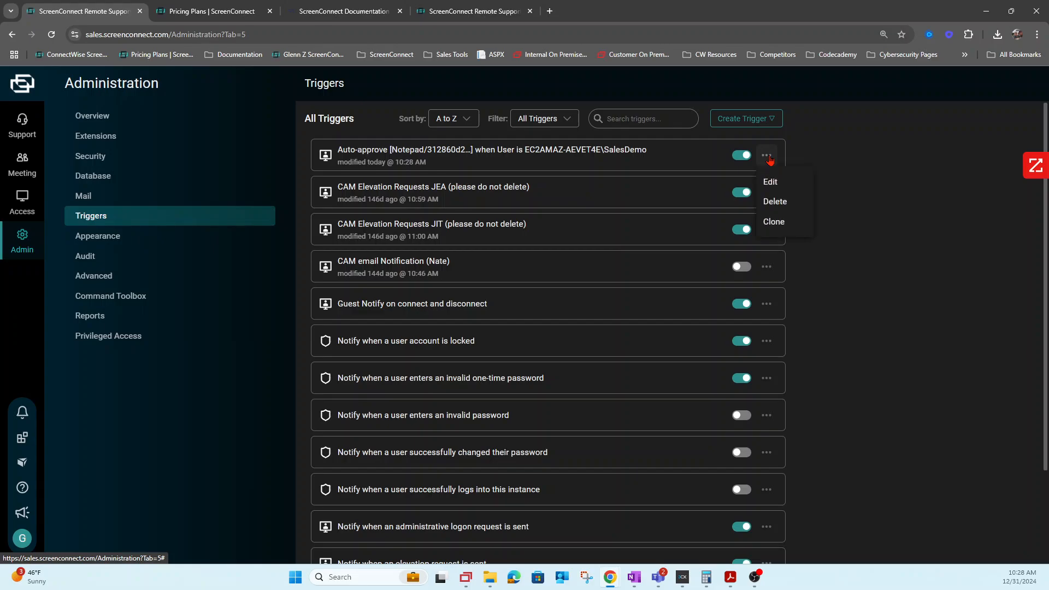
{"action": "left_click", "coordinate": [780, 202]}
{"action": "left_click", "coordinate": [613, 353]}
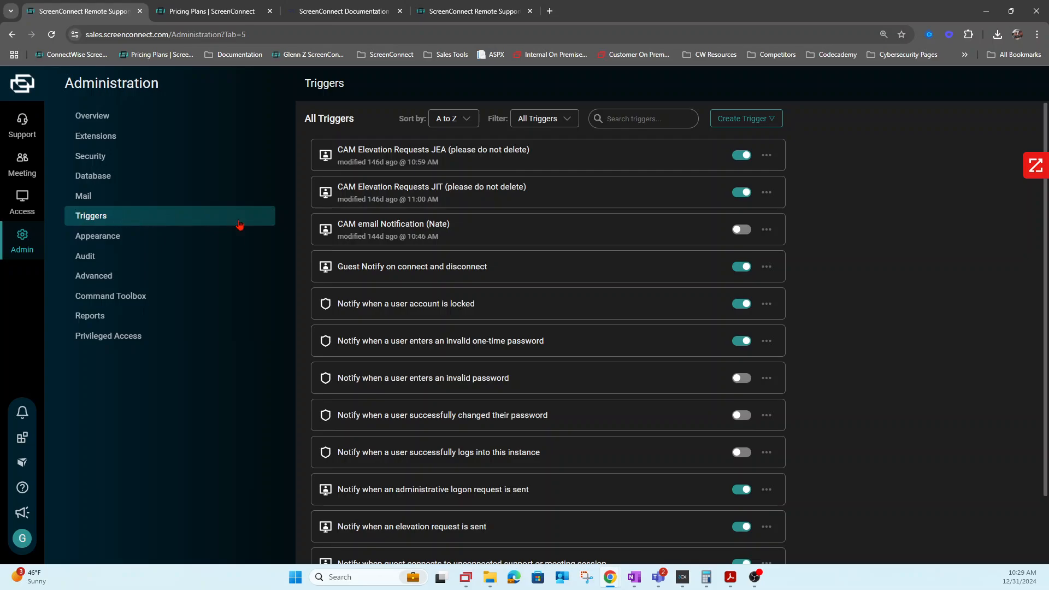
View the blank session event trigger form and its action options, close it unsaved, and review the existing triggers list.
{"action": "left_click", "coordinate": [764, 118]}
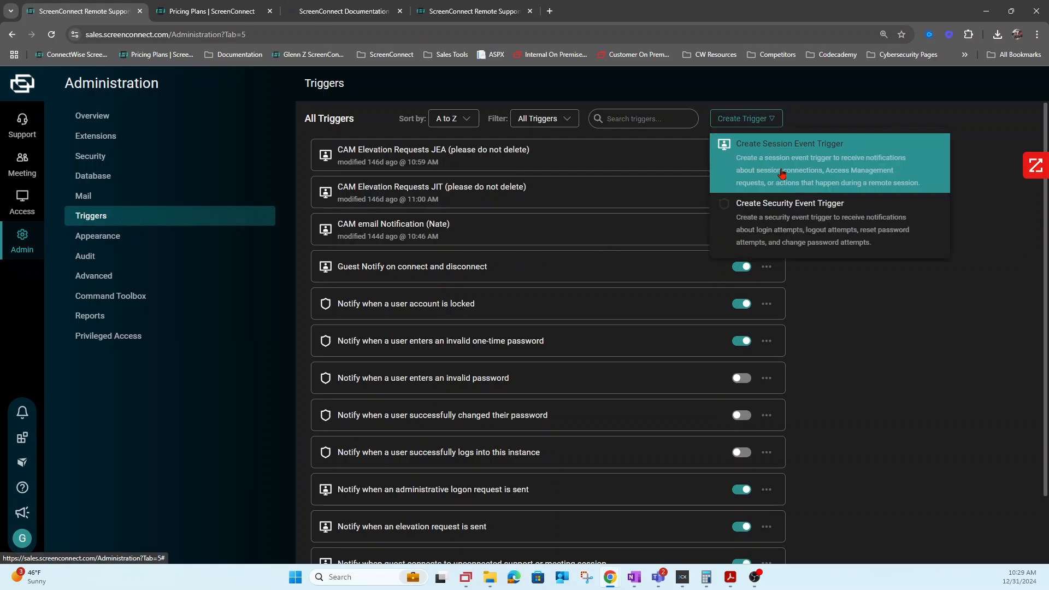
{"action": "left_click", "coordinate": [793, 174]}
{"action": "left_click", "coordinate": [459, 223]}
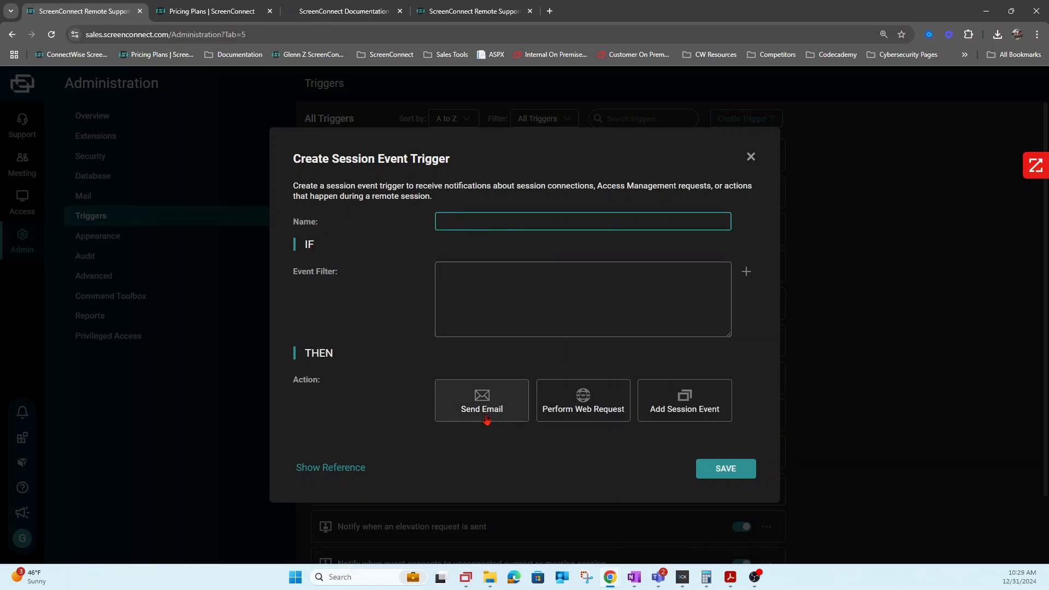
{"action": "left_click", "coordinate": [750, 157]}
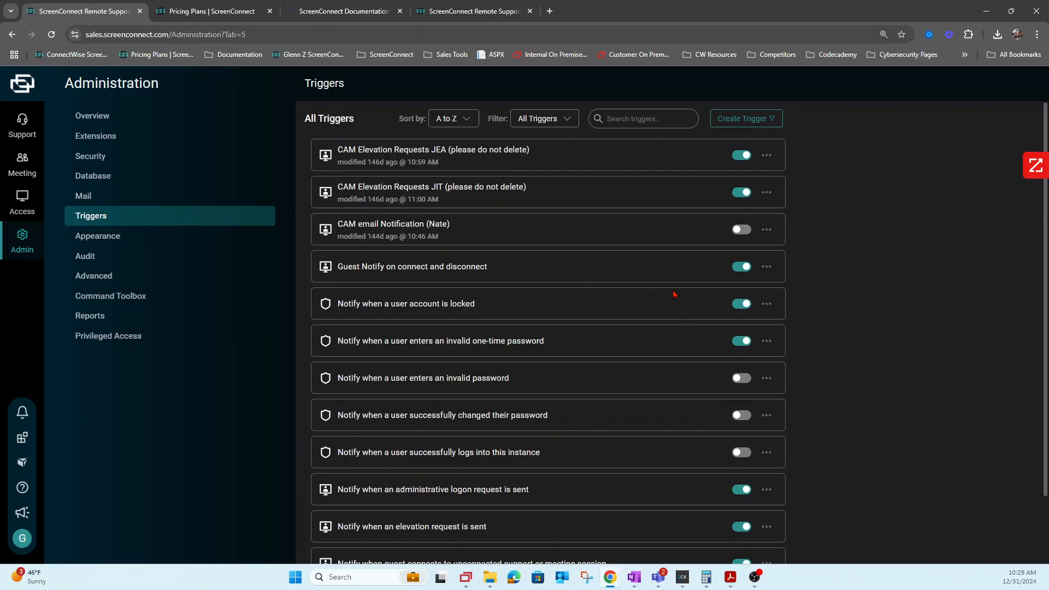
{"action": "scroll", "coordinate": [487, 298], "scroll_direction": "down", "scroll_amount": 1}
{"action": "scroll", "coordinate": [488, 306], "scroll_direction": "up", "scroll_amount": 1}
Review the status checks and security settings in the Administration overview.
{"action": "left_click", "coordinate": [103, 119]}
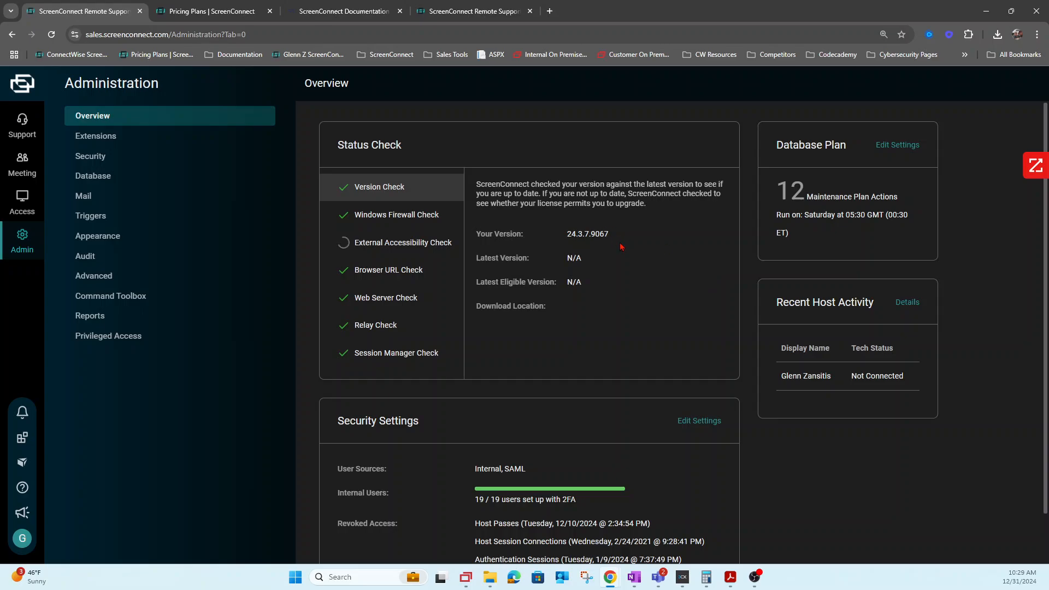
{"action": "scroll", "coordinate": [562, 305], "scroll_direction": "down", "scroll_amount": 1}
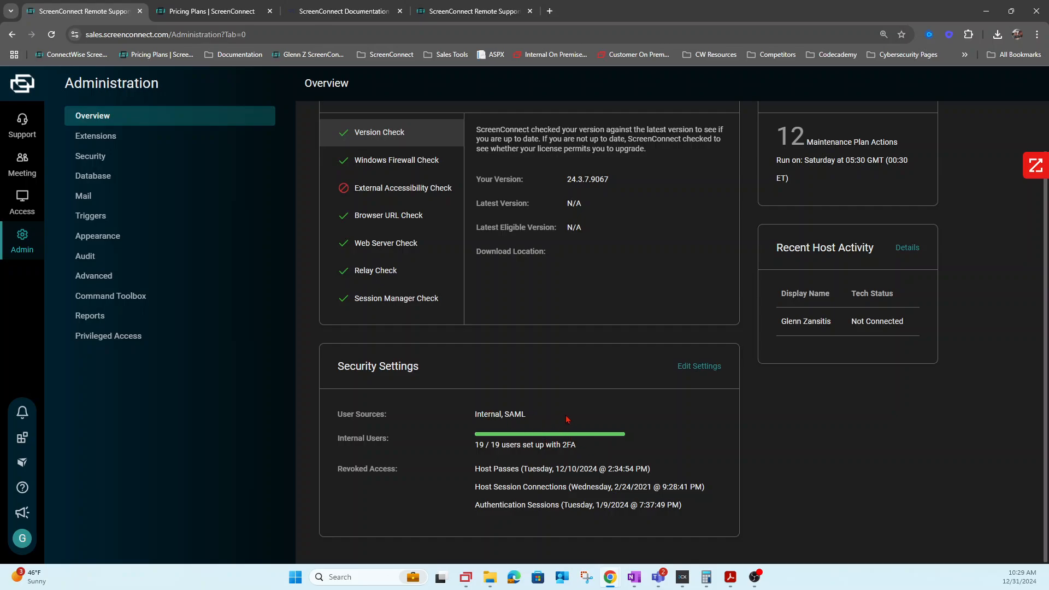
{"action": "scroll", "coordinate": [710, 443], "scroll_direction": "up", "scroll_amount": 1}
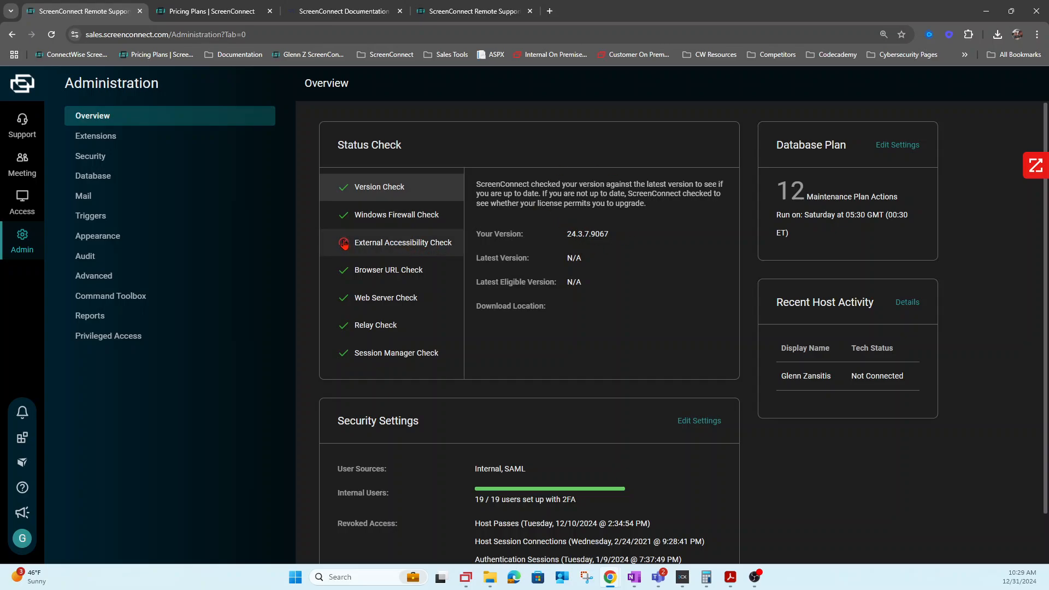
Browse the Integration and Premium categories of the Extension Marketplace from the installed extensions page.
{"action": "left_click", "coordinate": [82, 138]}
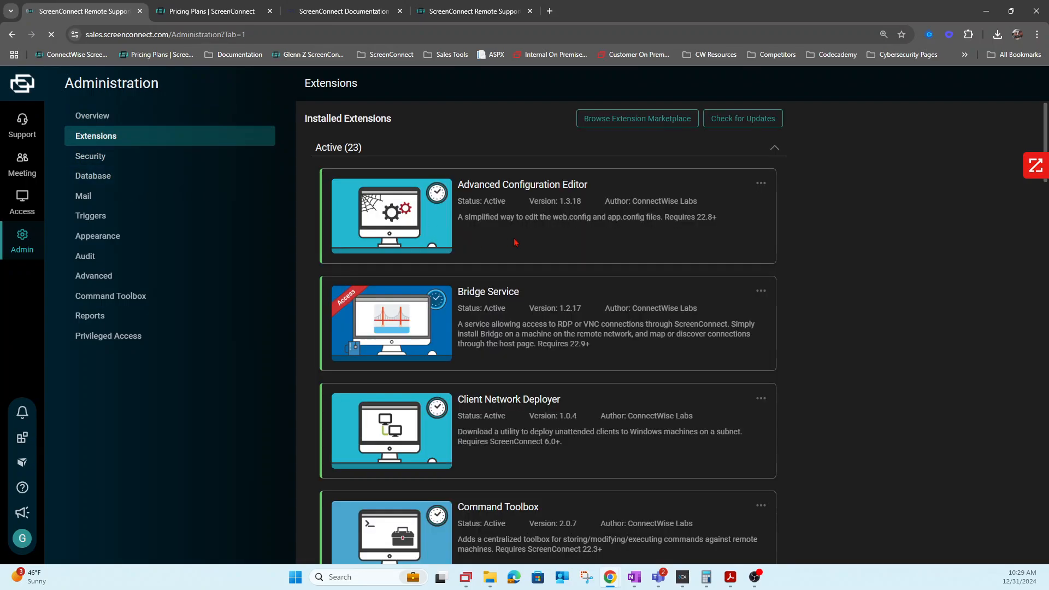
{"action": "left_click", "coordinate": [667, 121]}
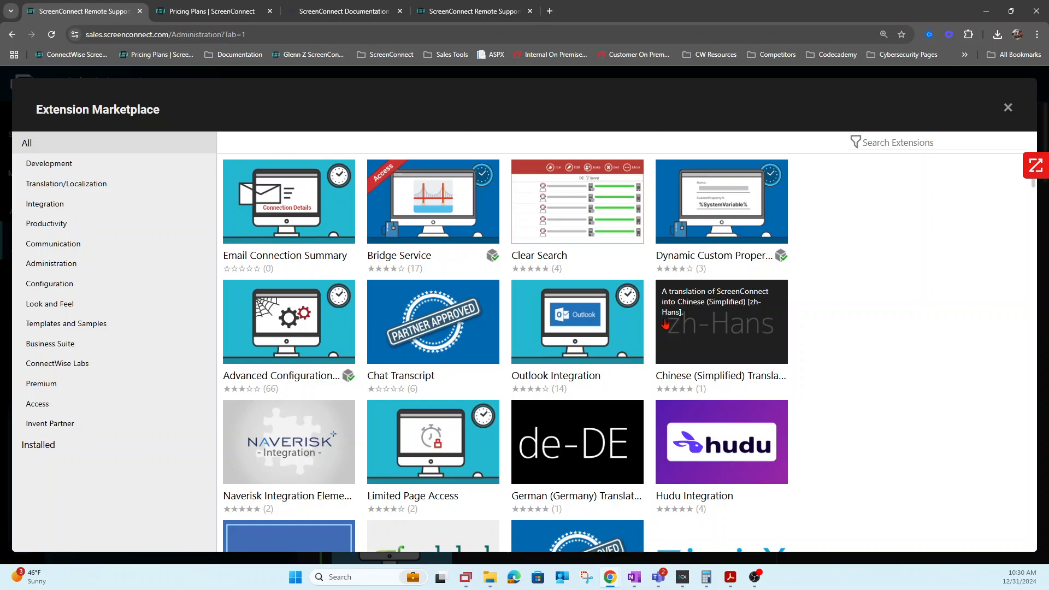
{"action": "left_click", "coordinate": [60, 205]}
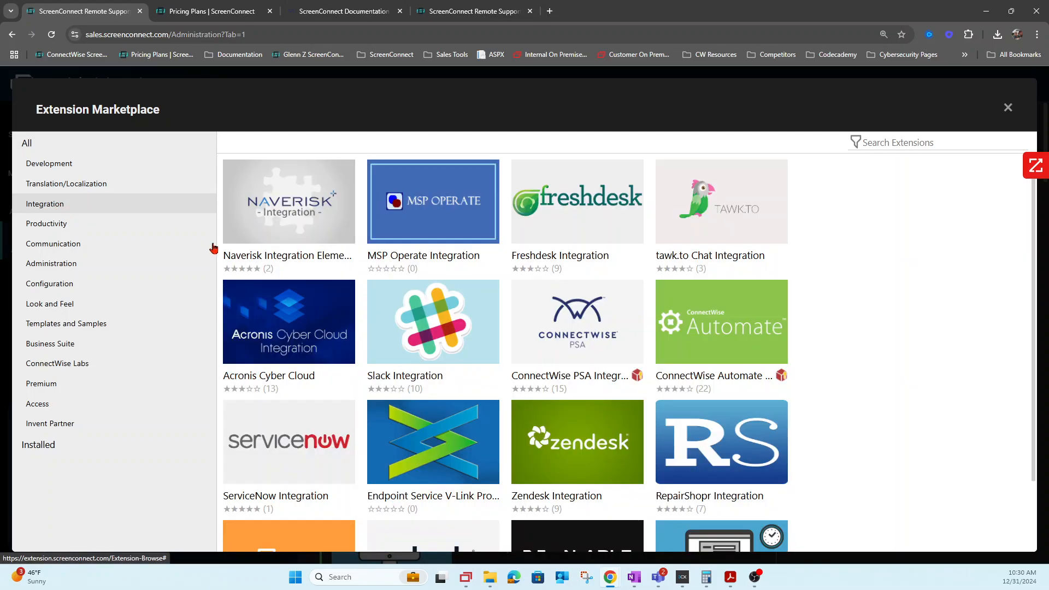
{"action": "mouse_move", "coordinate": [464, 292]}
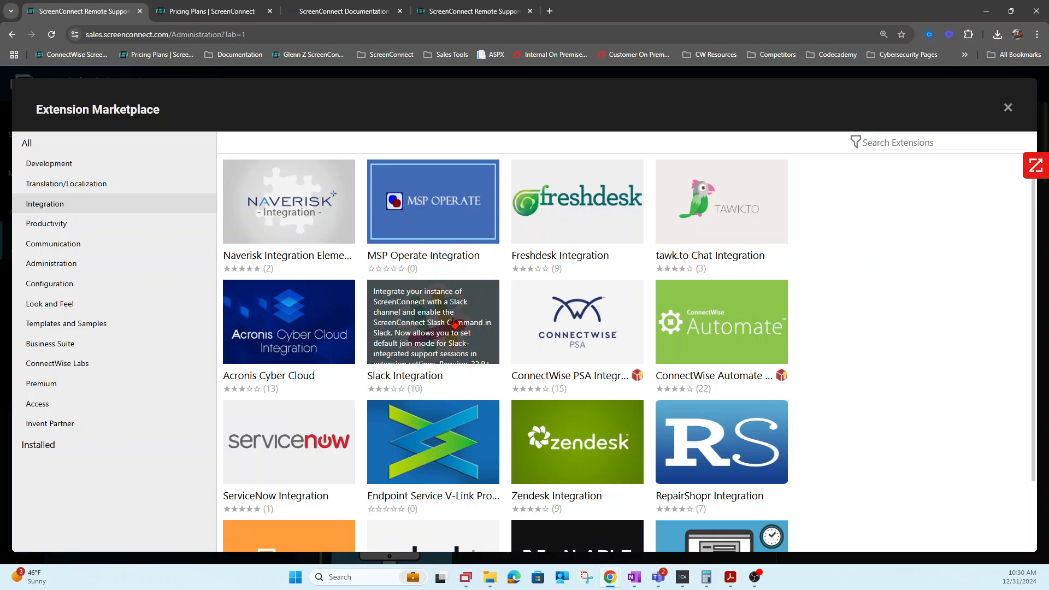
{"action": "mouse_move", "coordinate": [611, 421]}
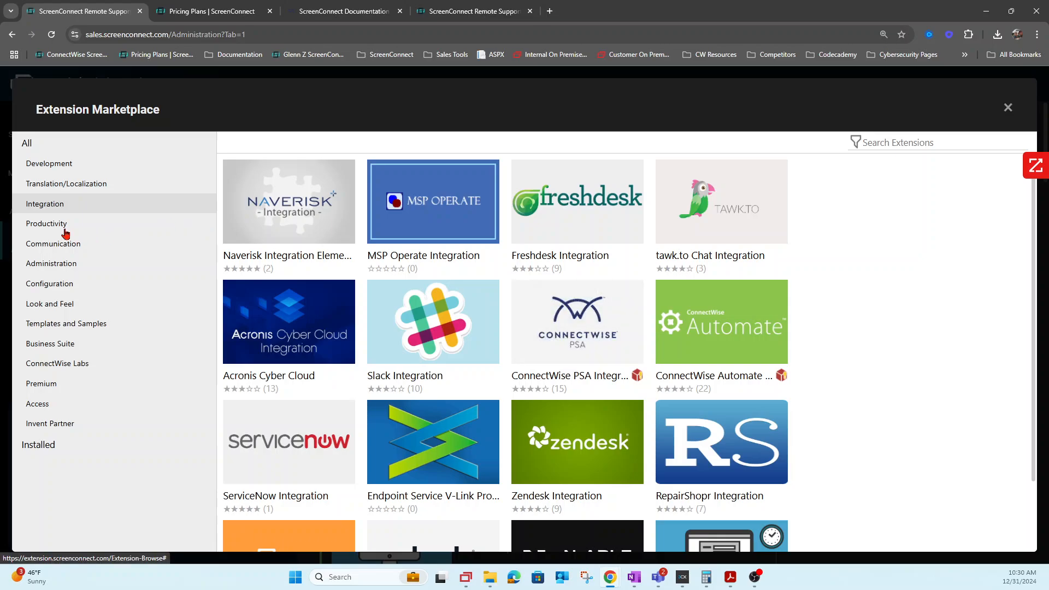
{"action": "left_click", "coordinate": [45, 384]}
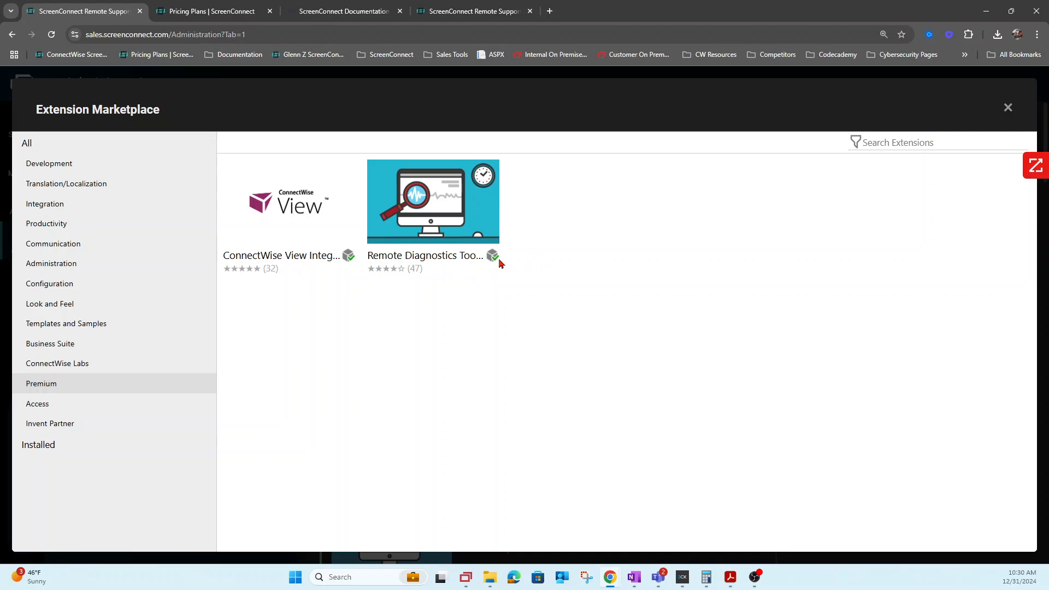
{"action": "mouse_move", "coordinate": [497, 264]}
{"action": "mouse_move", "coordinate": [326, 240]}
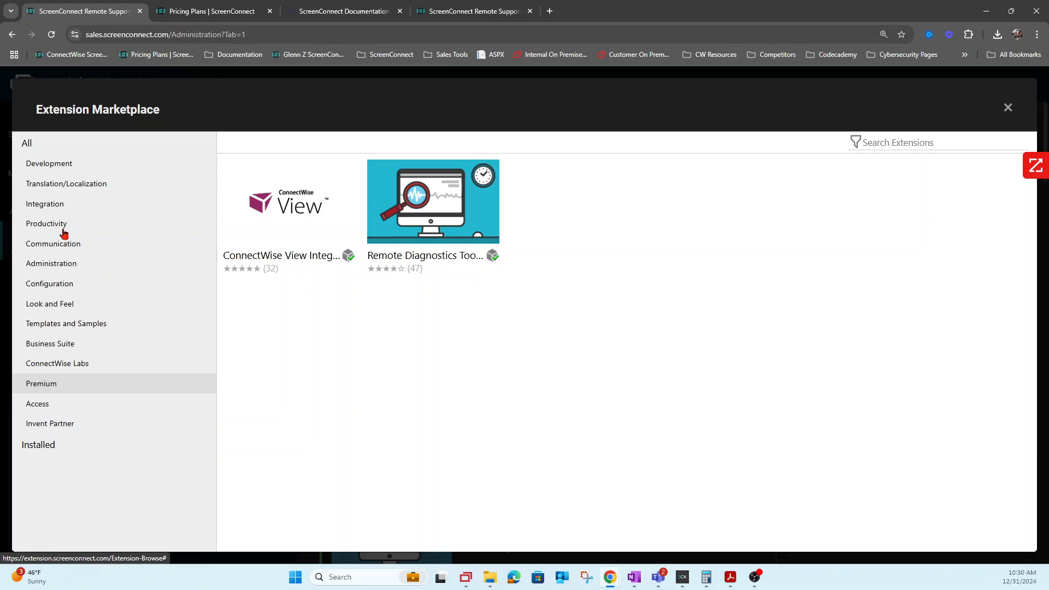
Search the Extension Marketplace for "query", clear the search, and close the marketplace.
{"action": "left_click", "coordinate": [899, 142]}
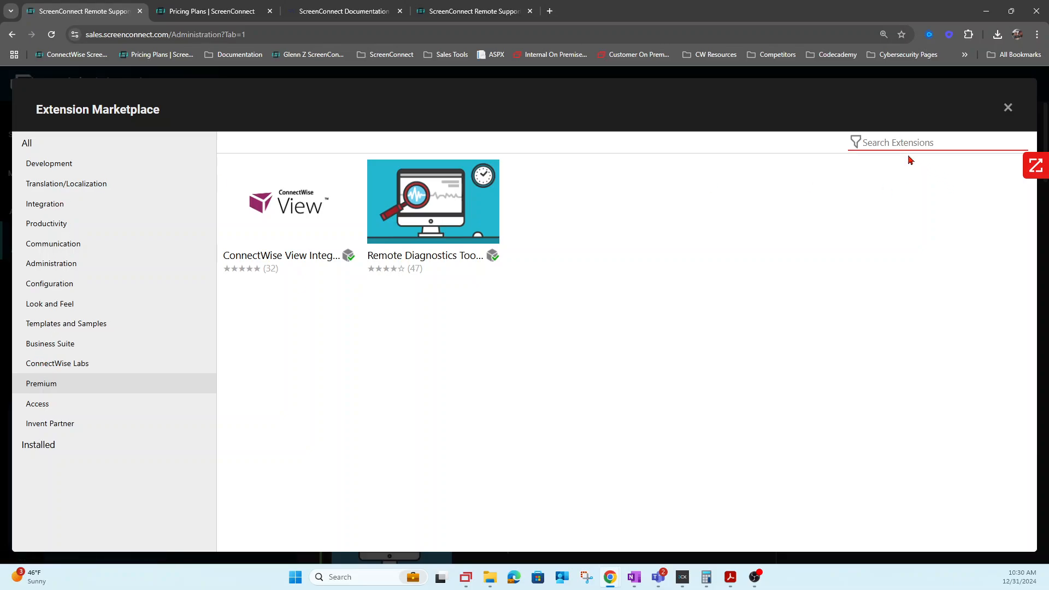
{"action": "type", "text": "query"}
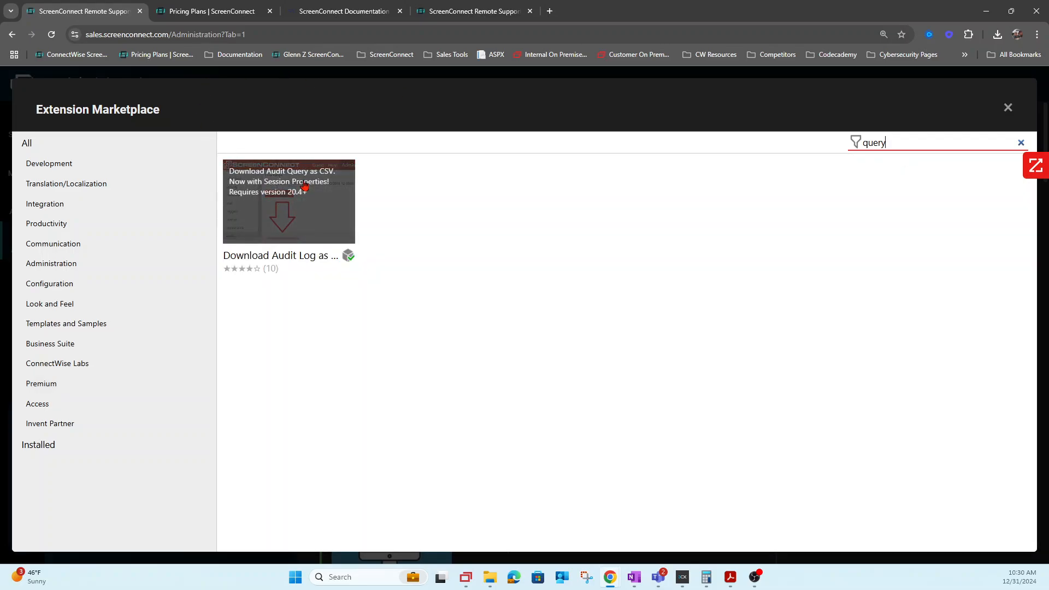
{"action": "double_click", "coordinate": [892, 142]}
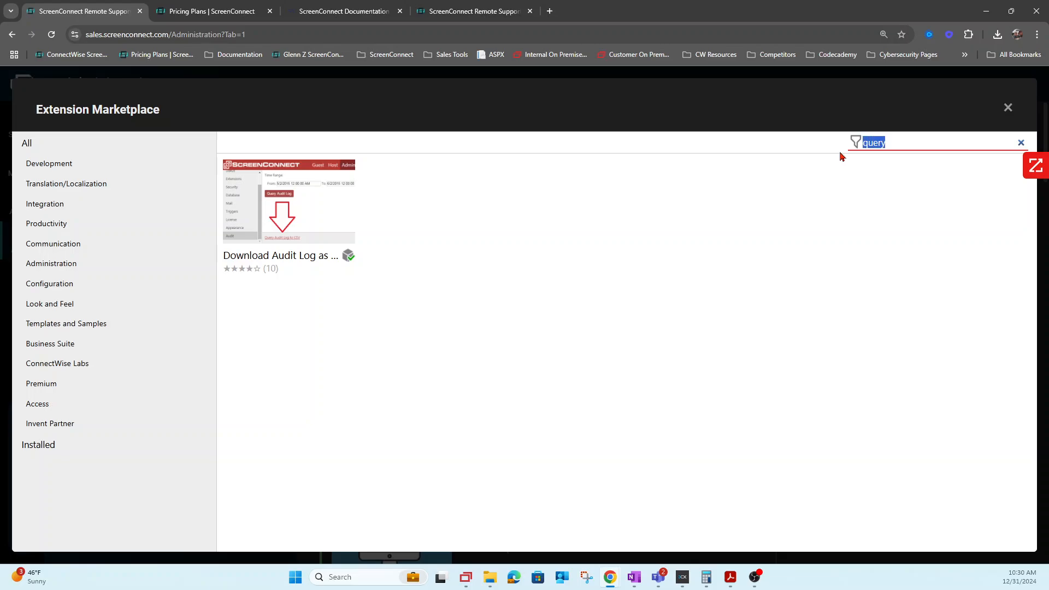
{"action": "key", "text": "BackSpace"}
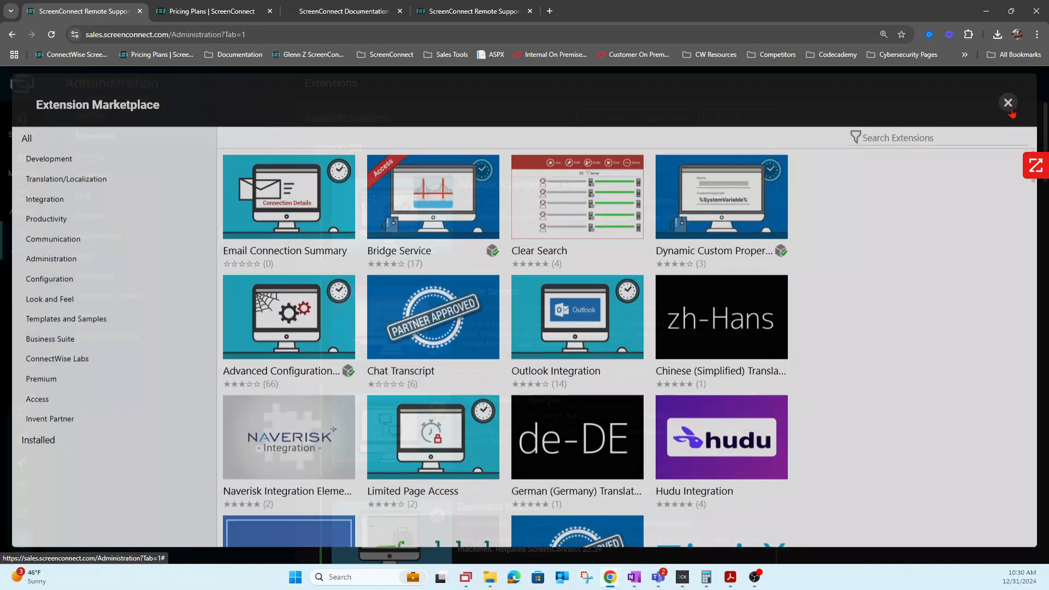
{"action": "left_click", "coordinate": [1008, 107]}
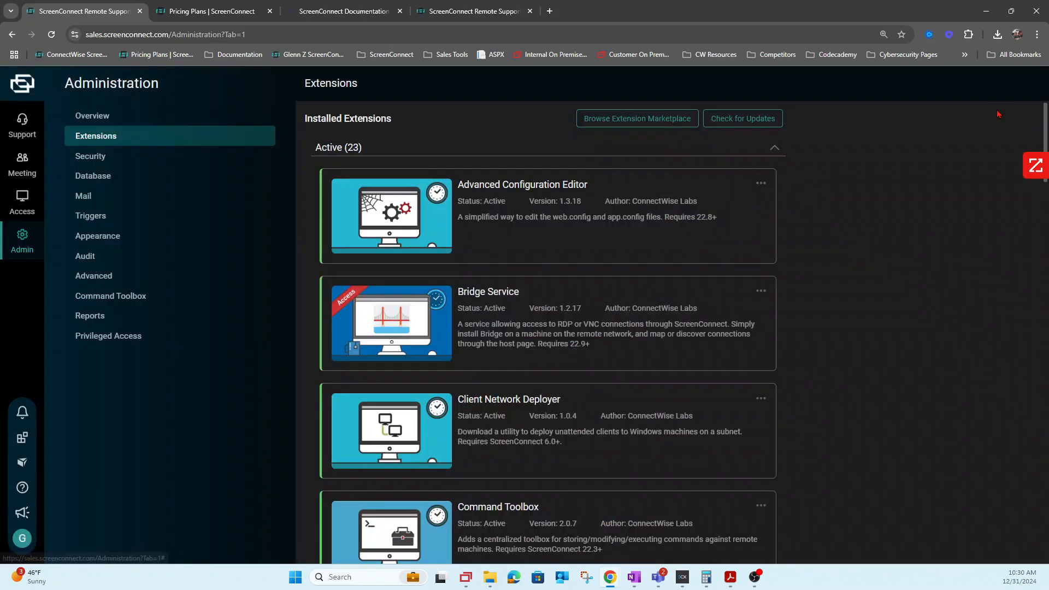
Review the user sources and roles in the Security settings, and show the Internal source's user table.
{"action": "left_click", "coordinate": [94, 157]}
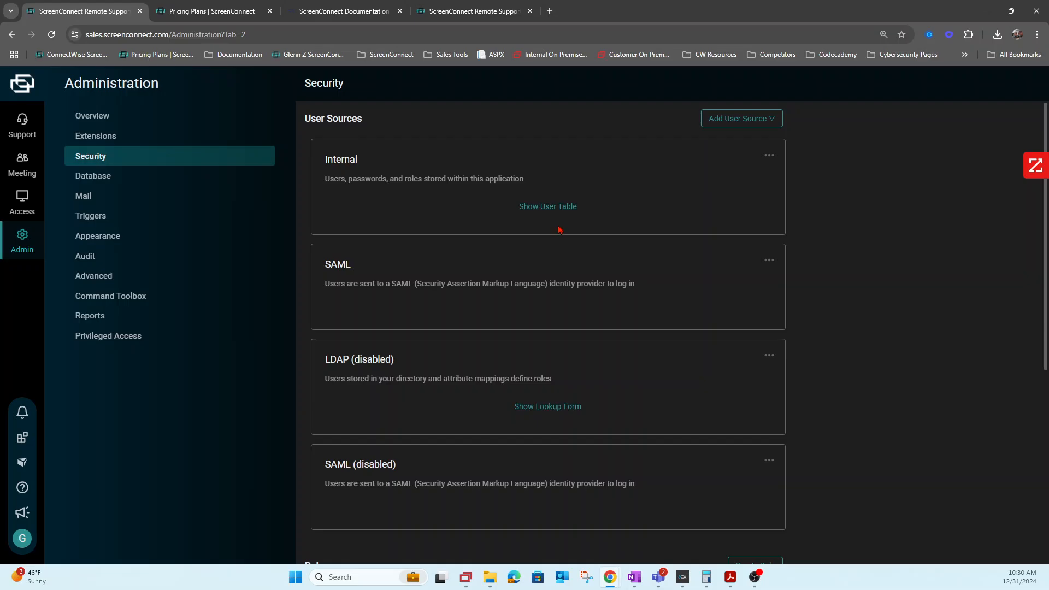
{"action": "scroll", "coordinate": [561, 230], "scroll_direction": "down", "scroll_amount": 5}
{"action": "scroll", "coordinate": [564, 238], "scroll_direction": "up", "scroll_amount": 5}
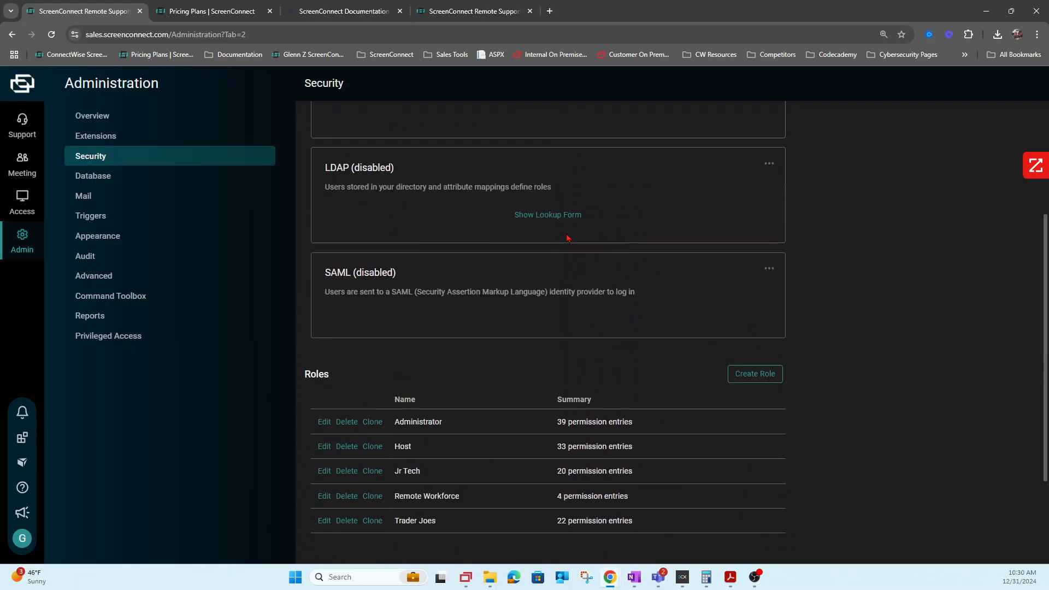
{"action": "left_click", "coordinate": [557, 207]}
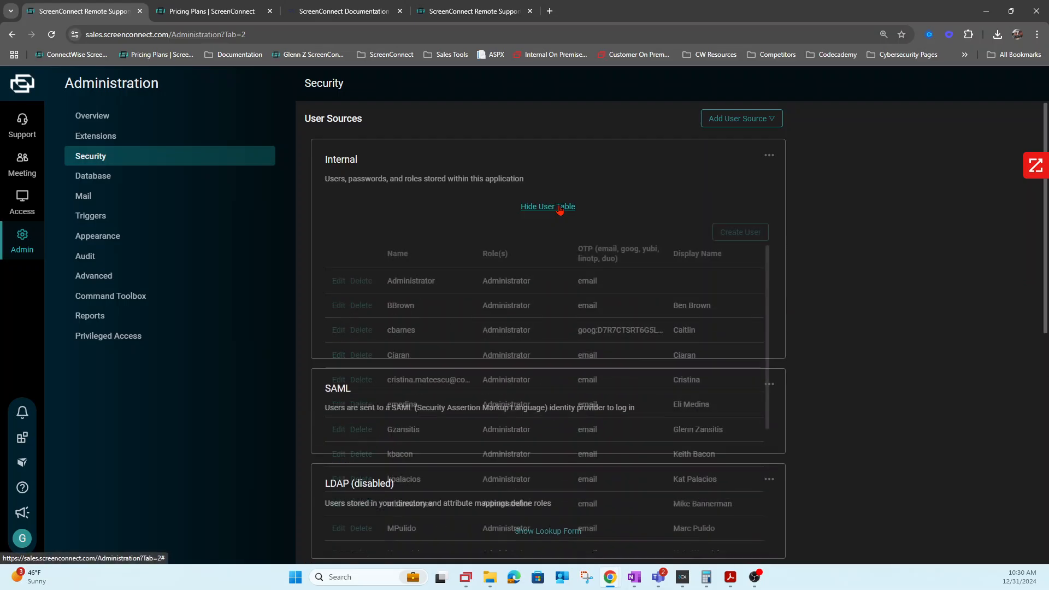
{"action": "scroll", "coordinate": [550, 259], "scroll_direction": "down", "scroll_amount": 2}
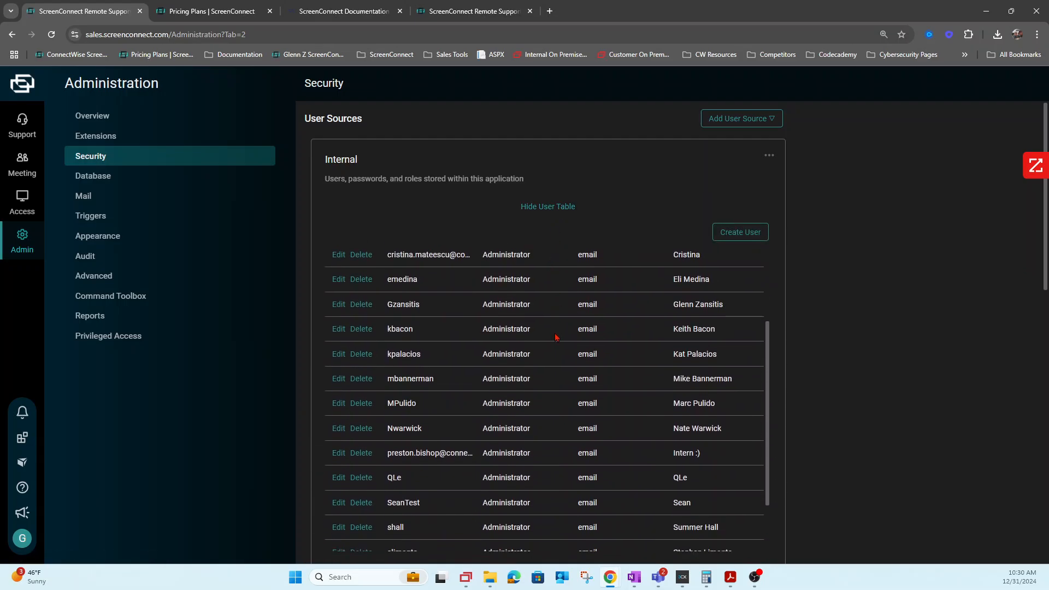
{"action": "scroll", "coordinate": [558, 336], "scroll_direction": "up", "scroll_amount": 2}
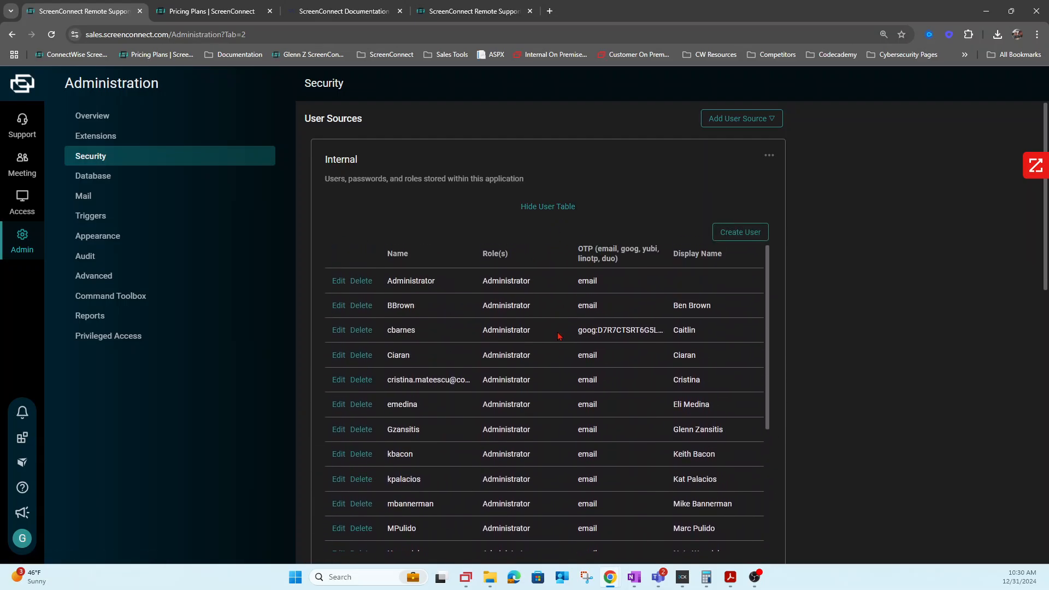
View the Create User form for the Internal source, close it without saving, and list the user source types that can be added.
{"action": "left_click", "coordinate": [740, 232]}
{"action": "left_click", "coordinate": [658, 230]}
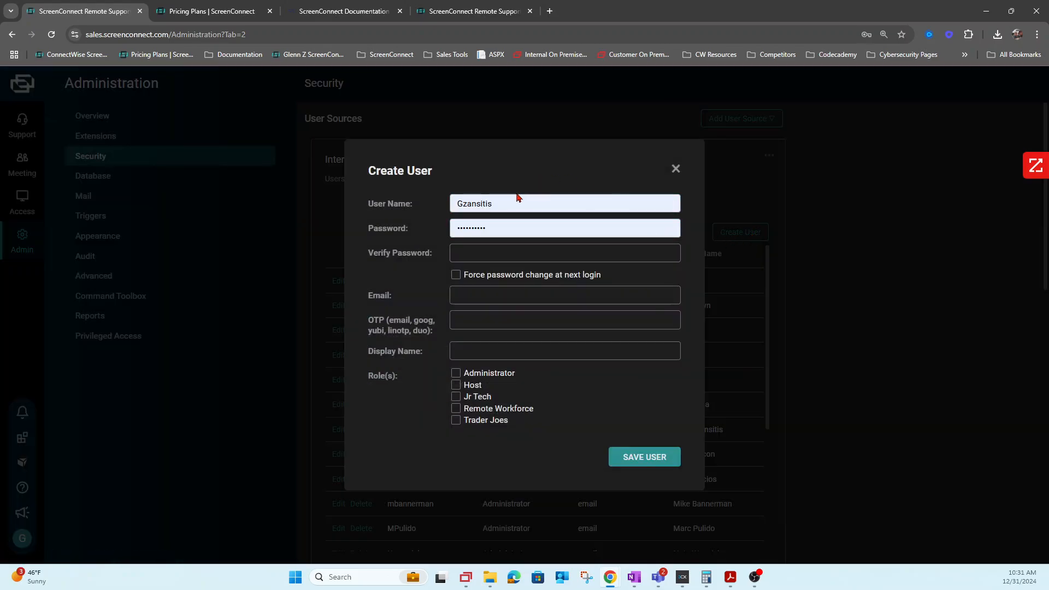
{"action": "left_click", "coordinate": [481, 204]}
{"action": "left_click", "coordinate": [528, 317]}
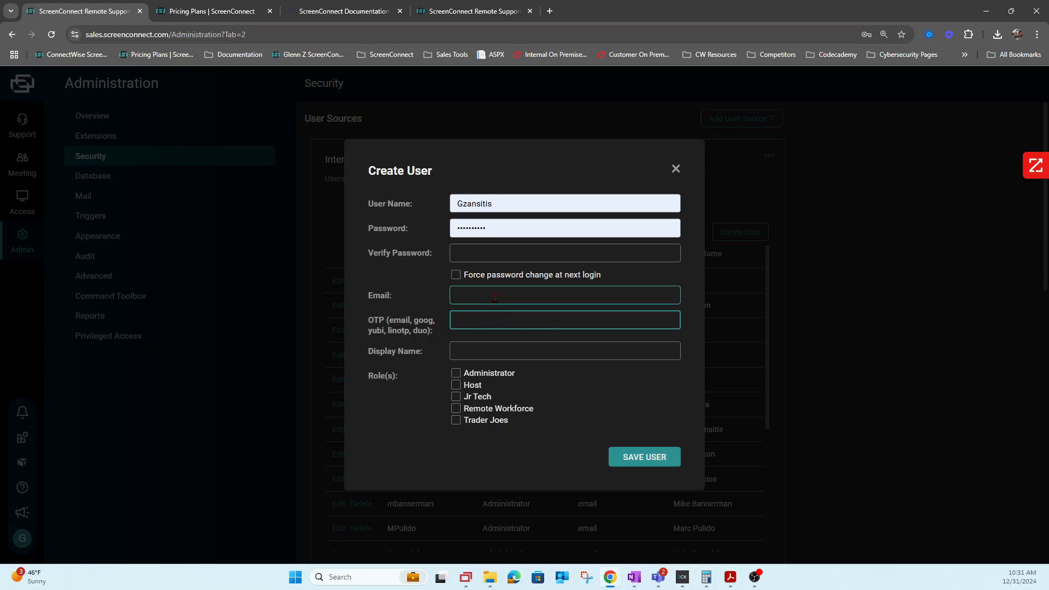
{"action": "left_click", "coordinate": [676, 169]}
{"action": "left_click", "coordinate": [767, 124]}
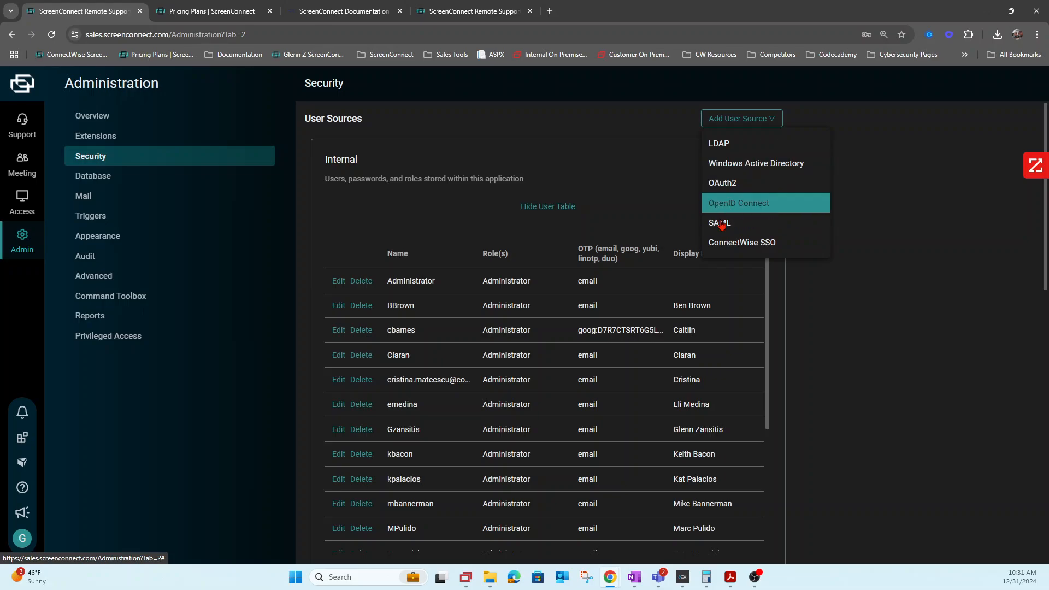
Open the Administrator role for editing and examine its global permissions, scoped session groups and configurable permissions.
{"action": "scroll", "coordinate": [521, 268], "scroll_direction": "down", "scroll_amount": 10}
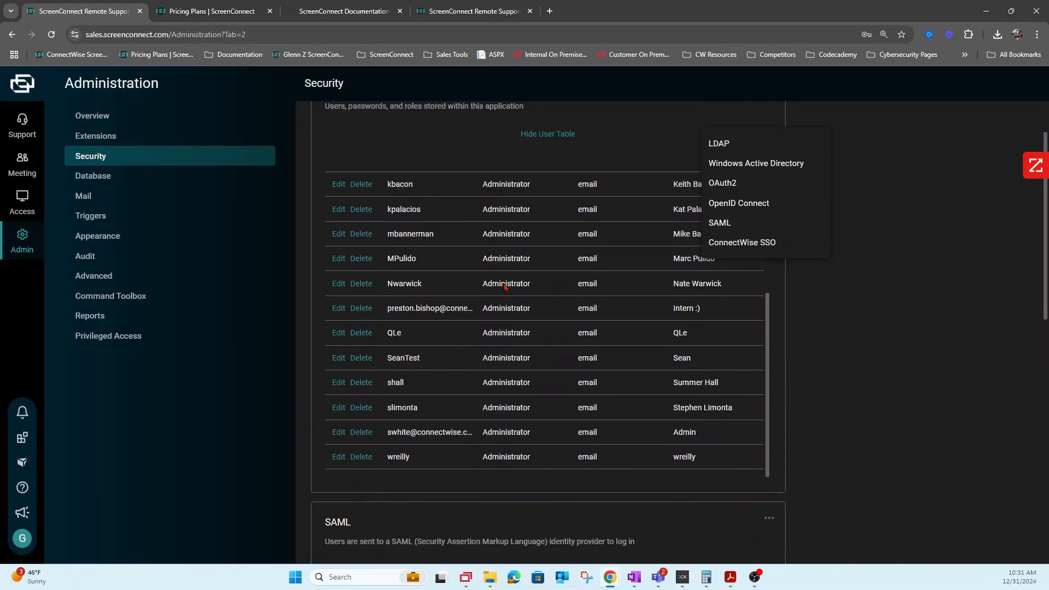
{"action": "scroll", "coordinate": [536, 387], "scroll_direction": "down", "scroll_amount": 5}
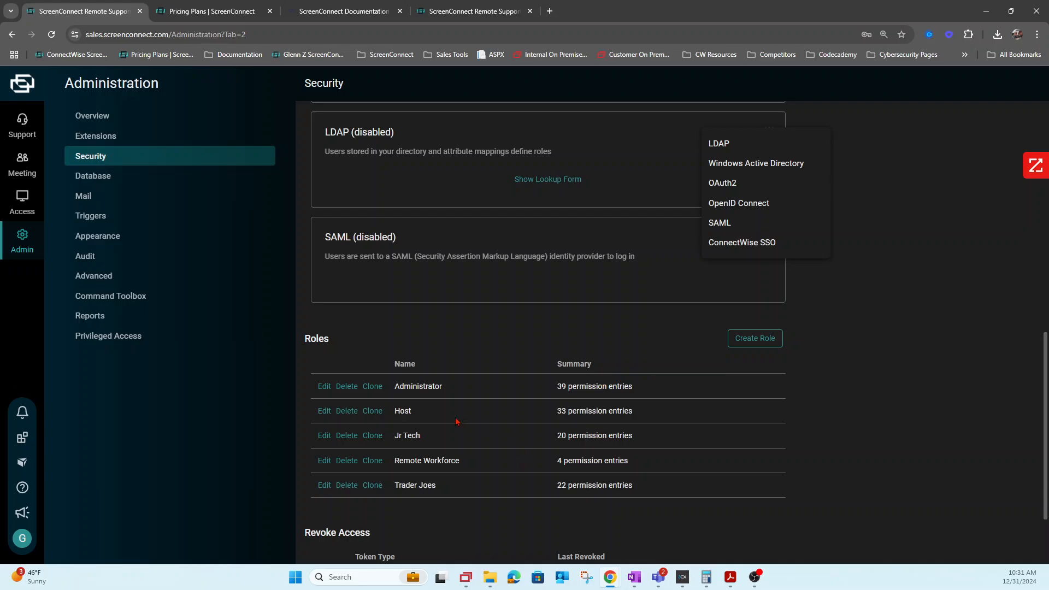
{"action": "left_click", "coordinate": [324, 387]}
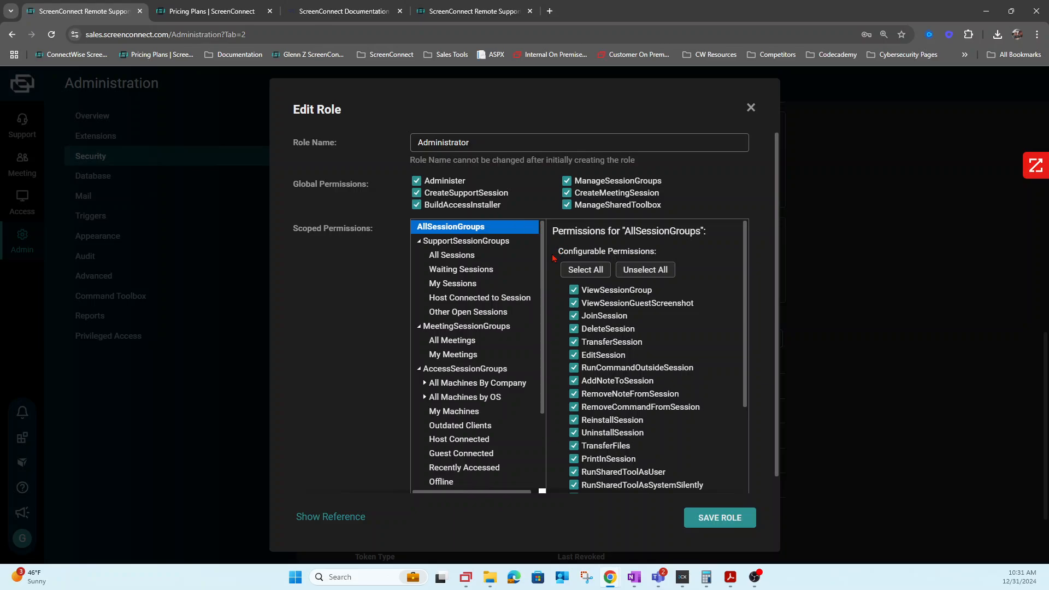
{"action": "scroll", "coordinate": [601, 276], "scroll_direction": "down", "scroll_amount": 3}
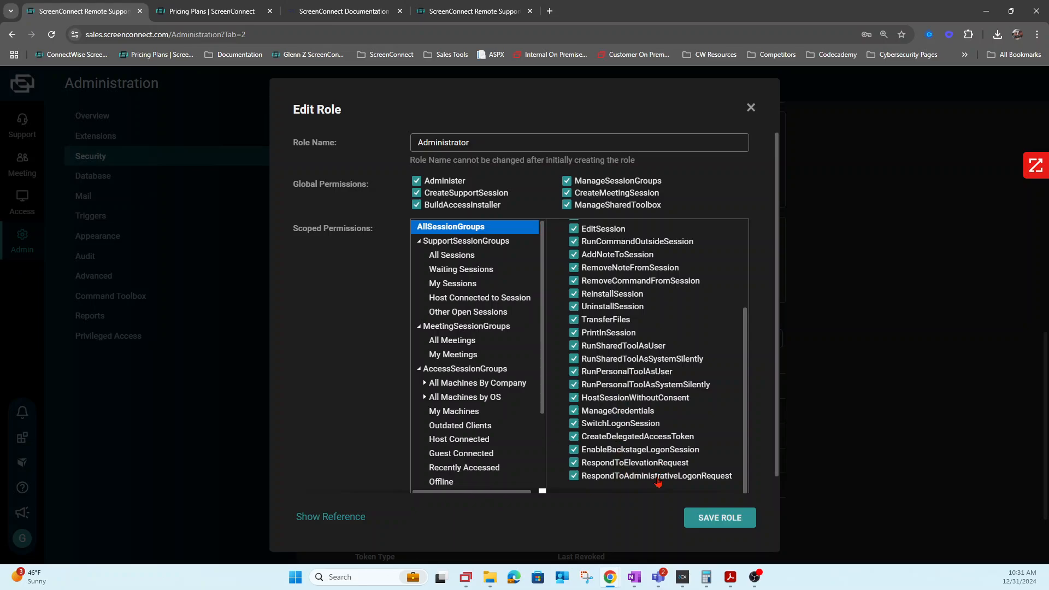
{"action": "scroll", "coordinate": [645, 459], "scroll_direction": "up", "scroll_amount": 1}
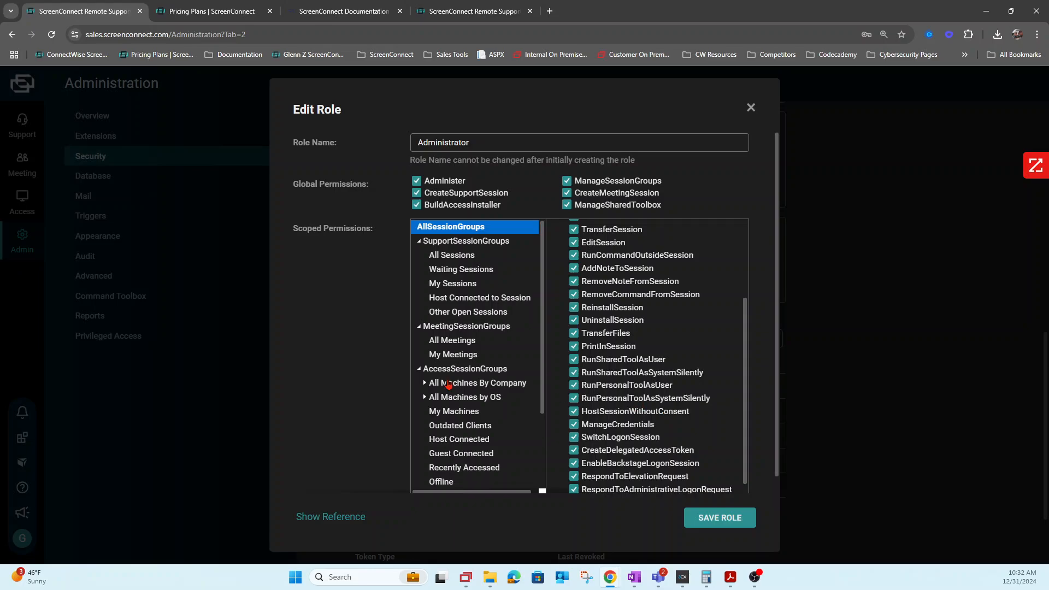
{"action": "scroll", "coordinate": [448, 382], "scroll_direction": "down", "scroll_amount": 2}
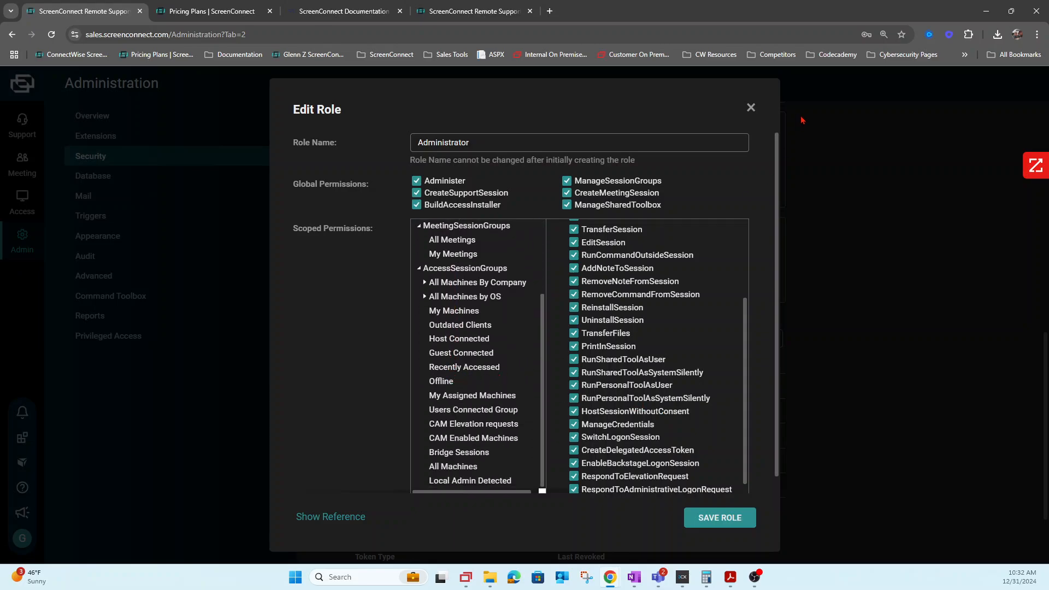
Close the role editor without saving, then review the database maintenance plan and its session capture purge action, leaving the action unchanged.
{"action": "left_click", "coordinate": [750, 107]}
{"action": "scroll", "coordinate": [641, 309], "scroll_direction": "down", "scroll_amount": 2}
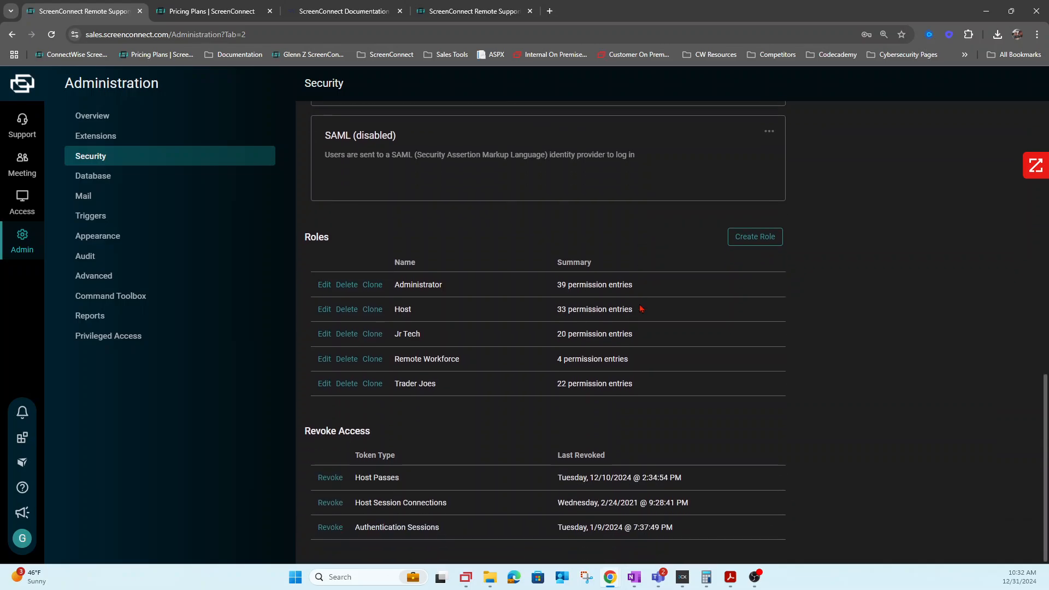
{"action": "left_click", "coordinate": [97, 177]}
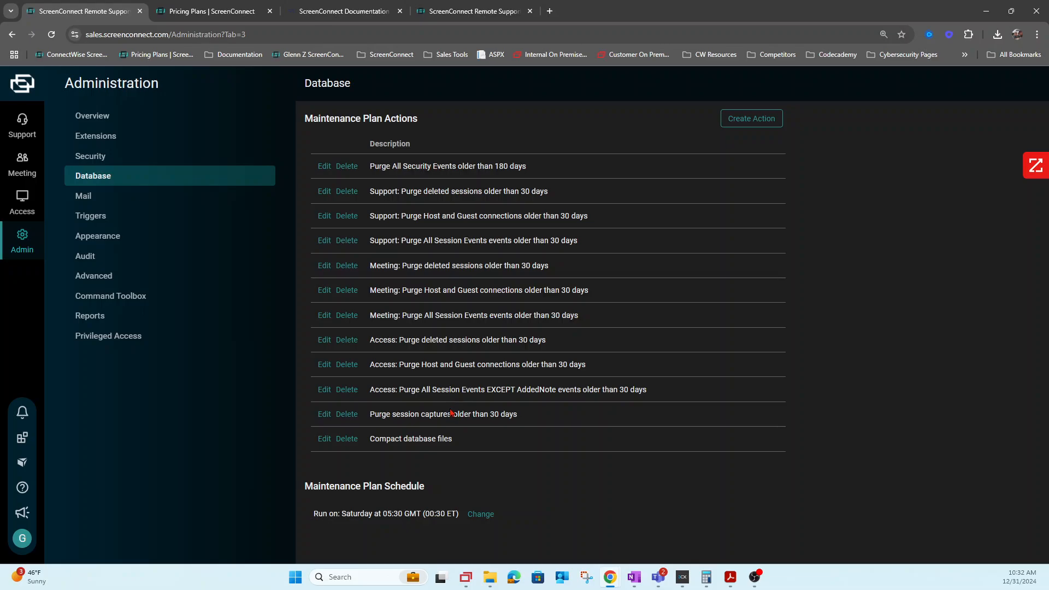
{"action": "left_click", "coordinate": [328, 414]}
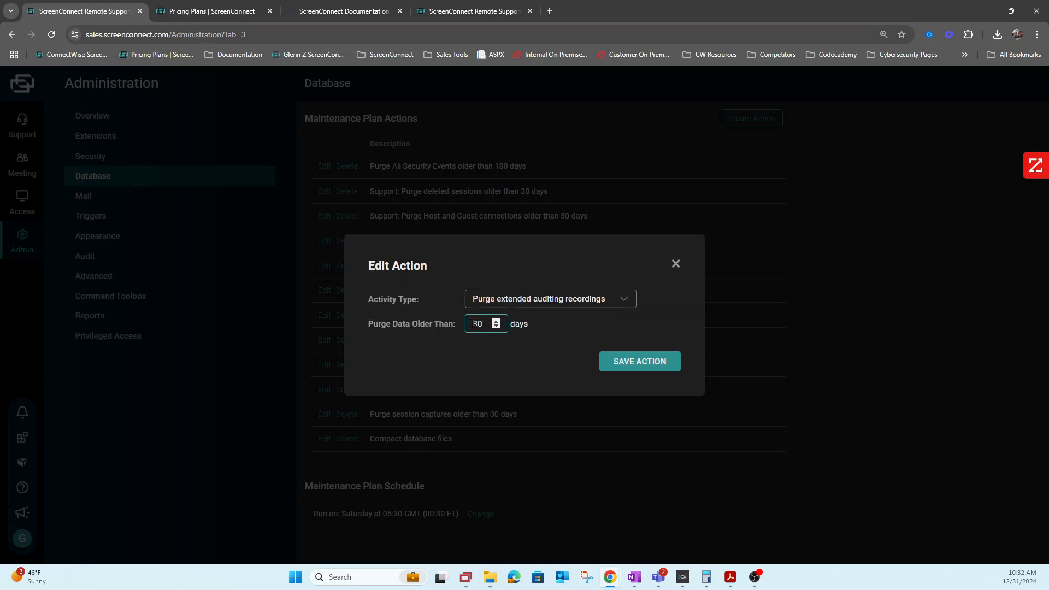
{"action": "left_click", "coordinate": [676, 264]}
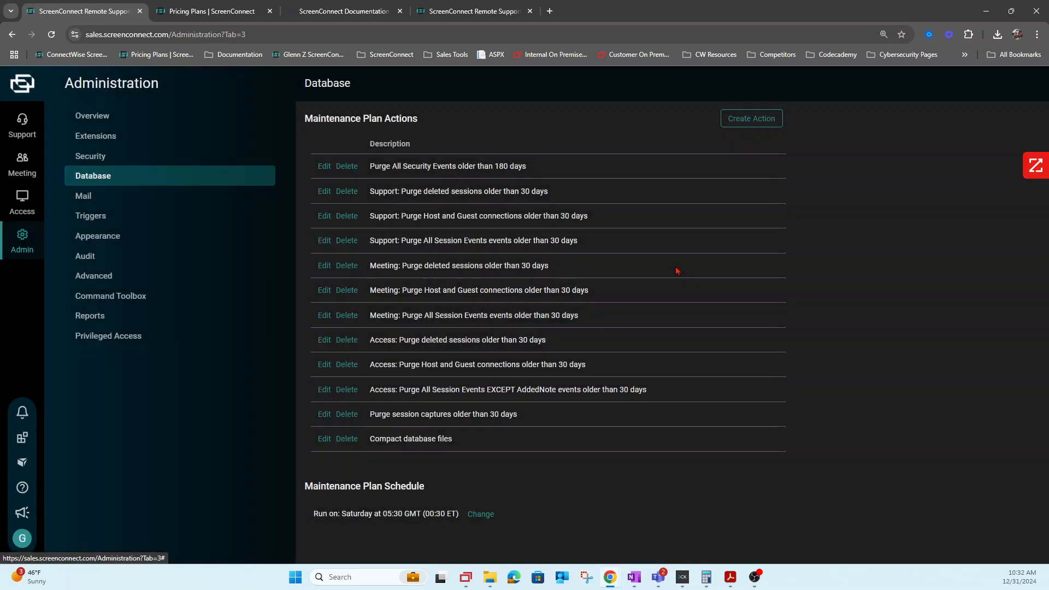
Review the Mail configuration and its delivery options, and close the edit form without saving.
{"action": "left_click", "coordinate": [85, 199]}
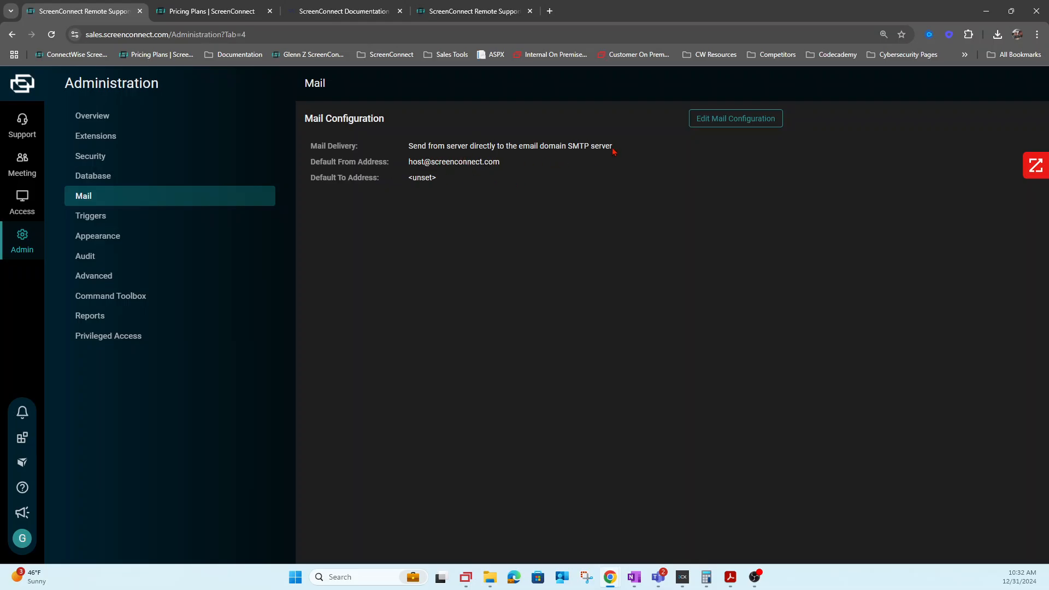
{"action": "left_click", "coordinate": [719, 121]}
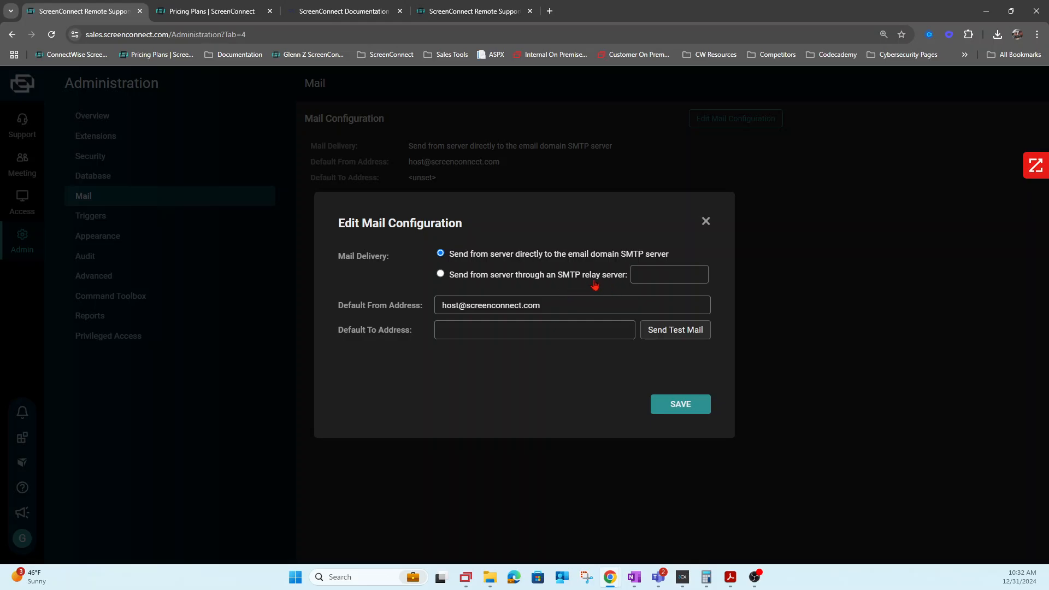
{"action": "left_click", "coordinate": [706, 221]}
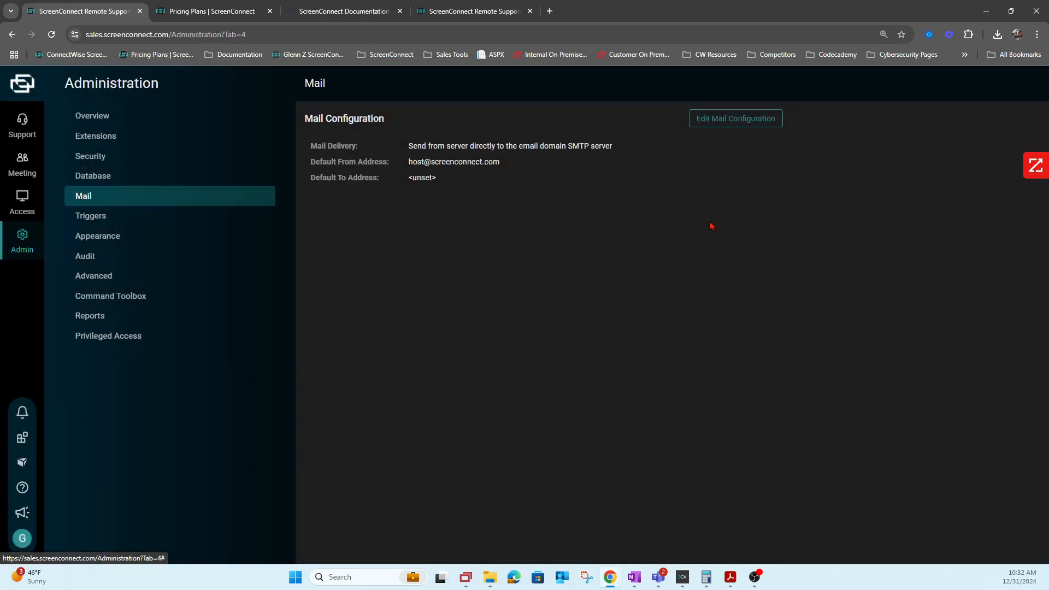
Browse the visual themes available in the Appearance settings and close the theme picker without applying one.
{"action": "left_click", "coordinate": [96, 240]}
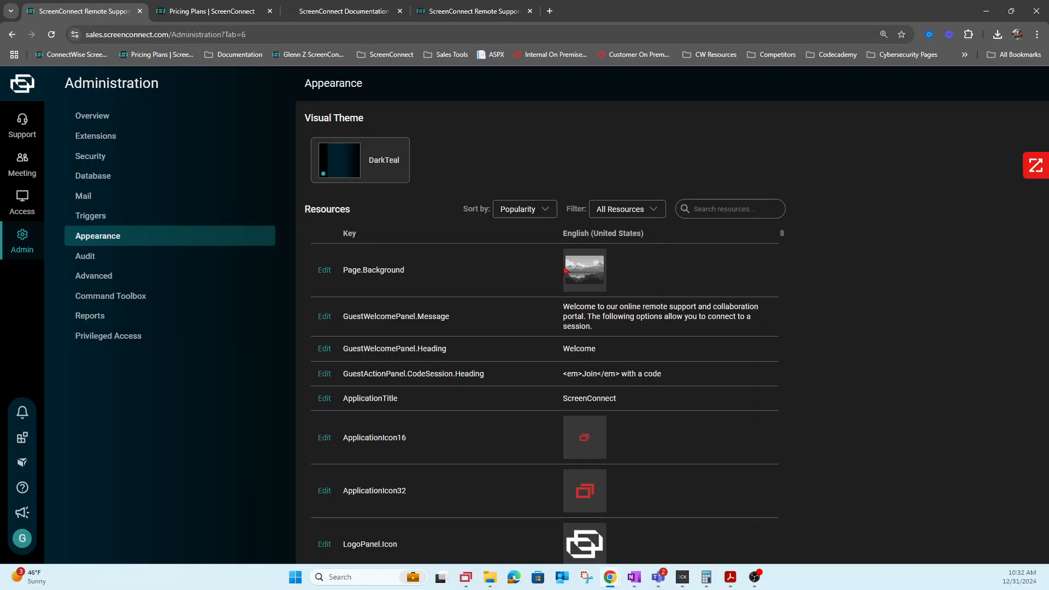
{"action": "left_click", "coordinate": [344, 161]}
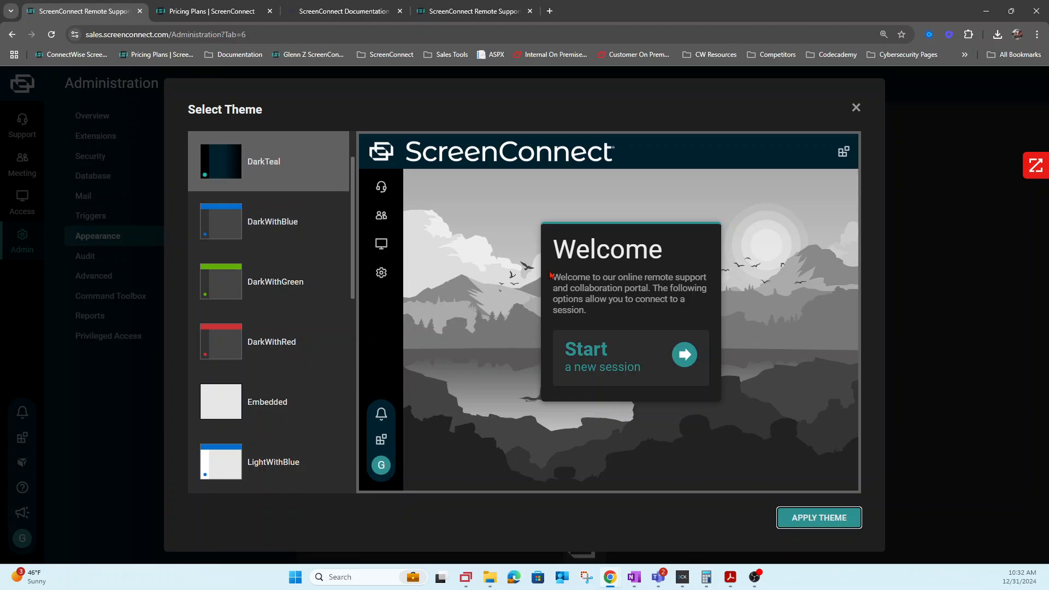
{"action": "scroll", "coordinate": [240, 275], "scroll_direction": "down", "scroll_amount": 8}
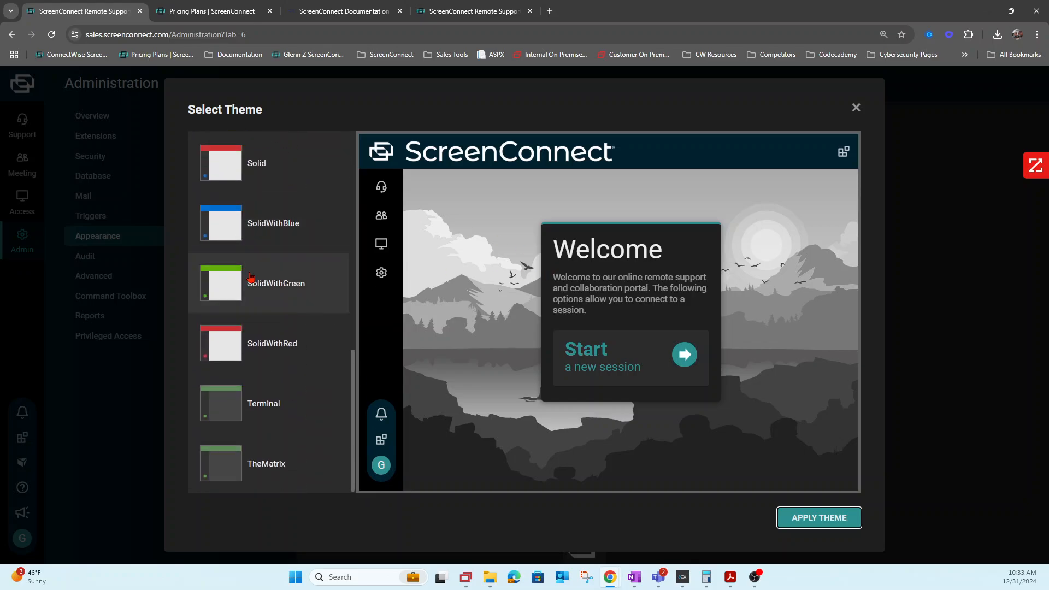
{"action": "left_click", "coordinate": [855, 108]}
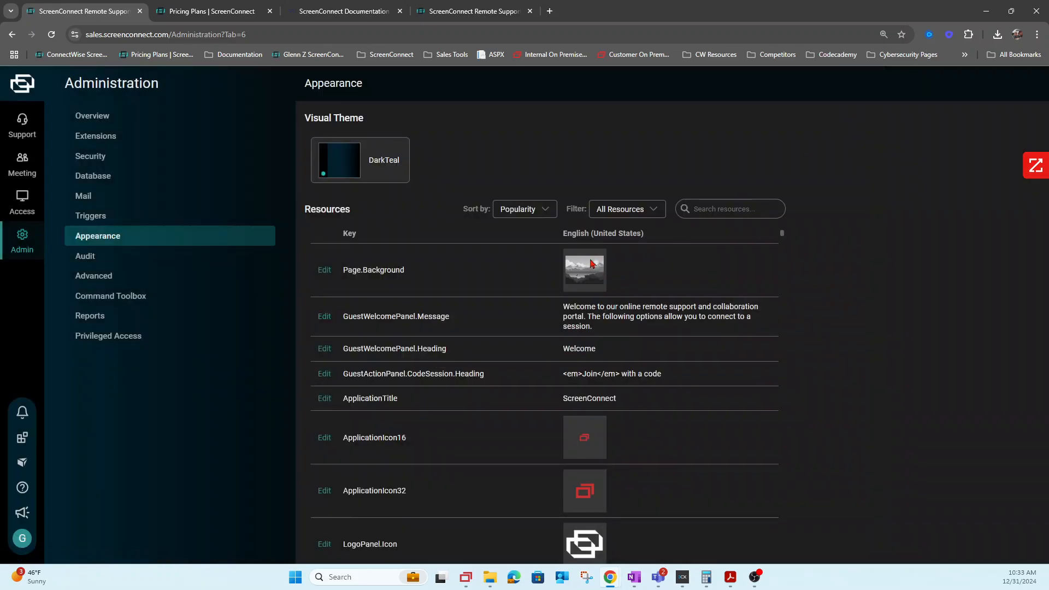
Look through the Appearance resources, find "custom1" on the page, and review the custom session property entries.
{"action": "scroll", "coordinate": [579, 394], "scroll_direction": "down", "scroll_amount": 3}
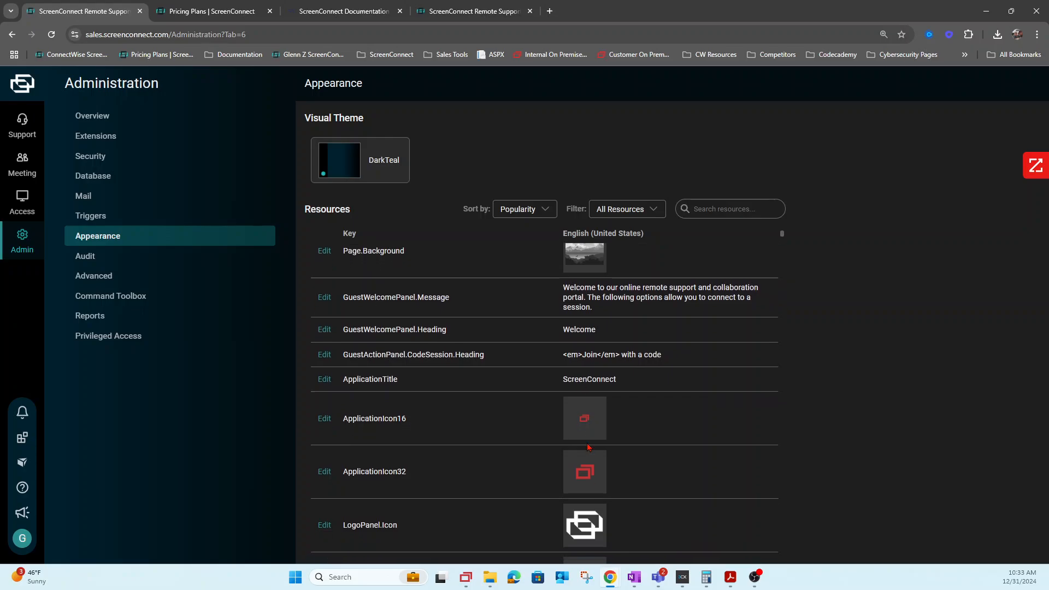
{"action": "key", "text": "ctrl+f"}
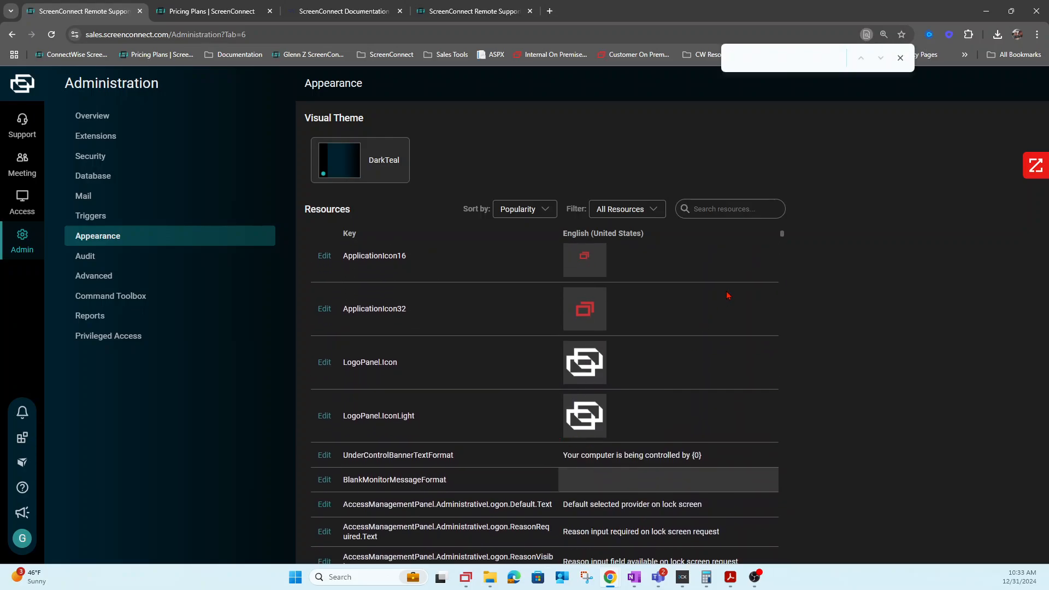
{"action": "type", "text": "custom1"}
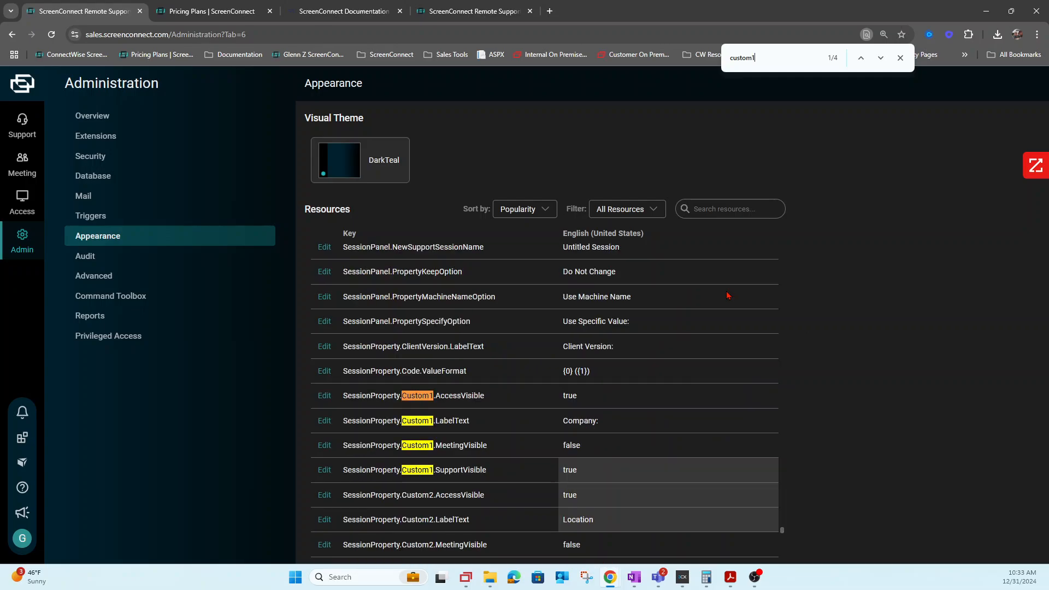
{"action": "scroll", "coordinate": [525, 328], "scroll_direction": "down", "scroll_amount": 6}
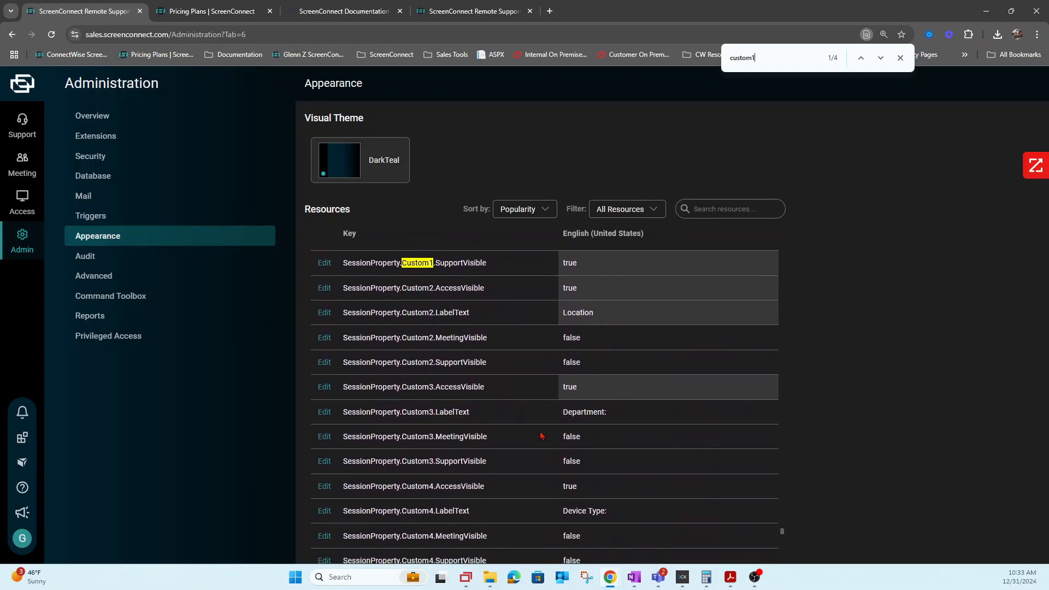
{"action": "scroll", "coordinate": [541, 435], "scroll_direction": "down", "scroll_amount": 4}
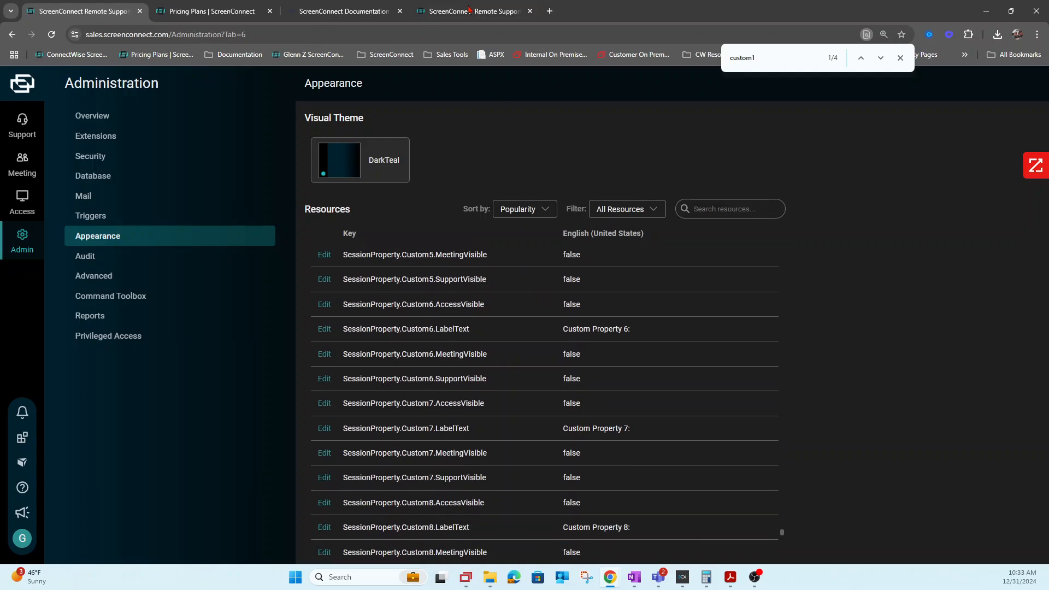
View the custom-branded home page of the other ScreenConnect portal, close it, and return to the Appearance settings.
{"action": "left_click", "coordinate": [467, 11]}
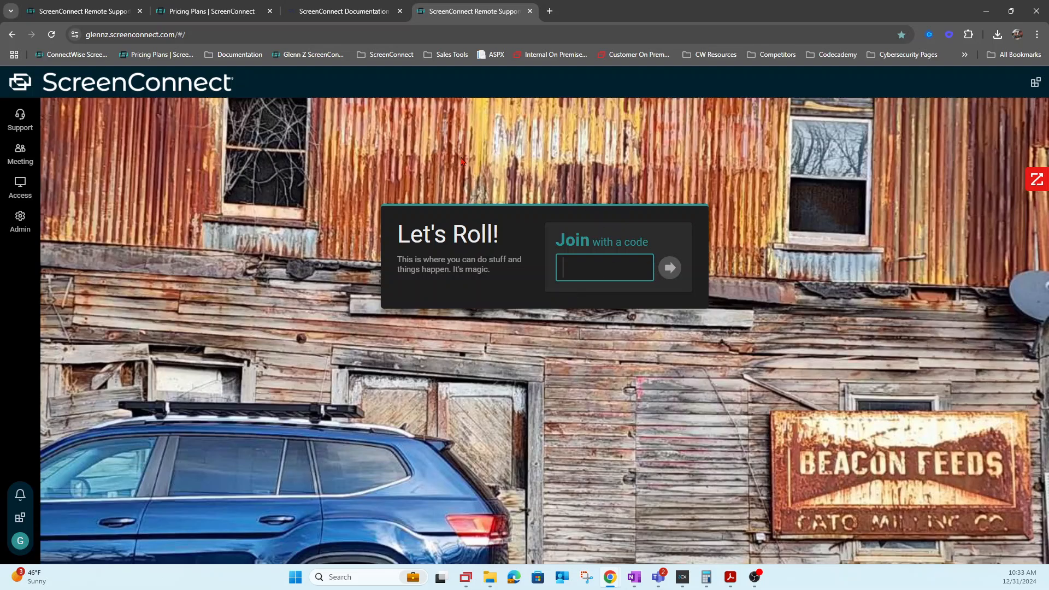
{"action": "left_click", "coordinate": [335, 22]}
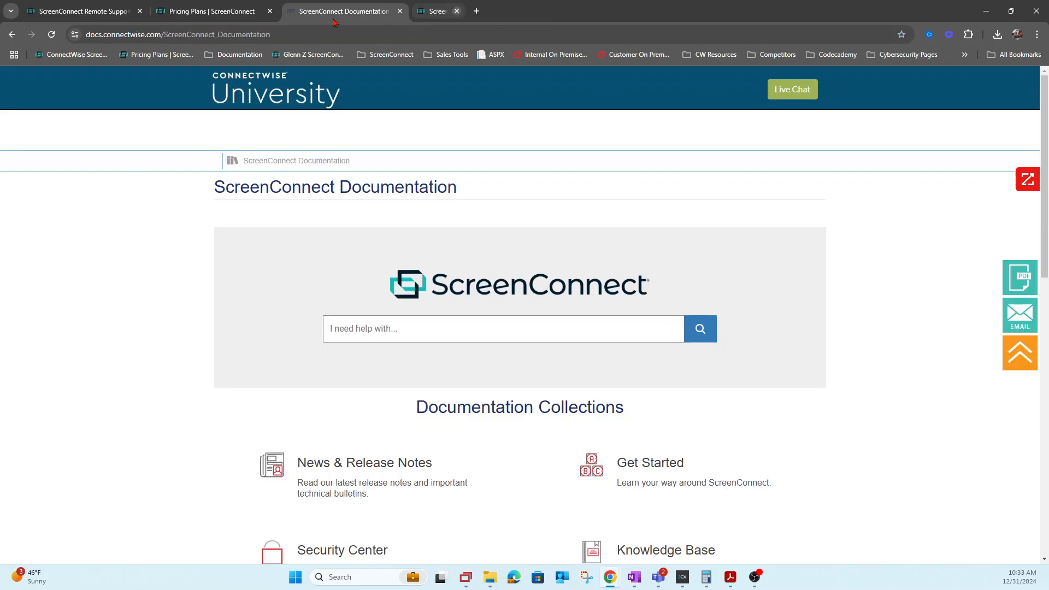
{"action": "left_click", "coordinate": [82, 12]}
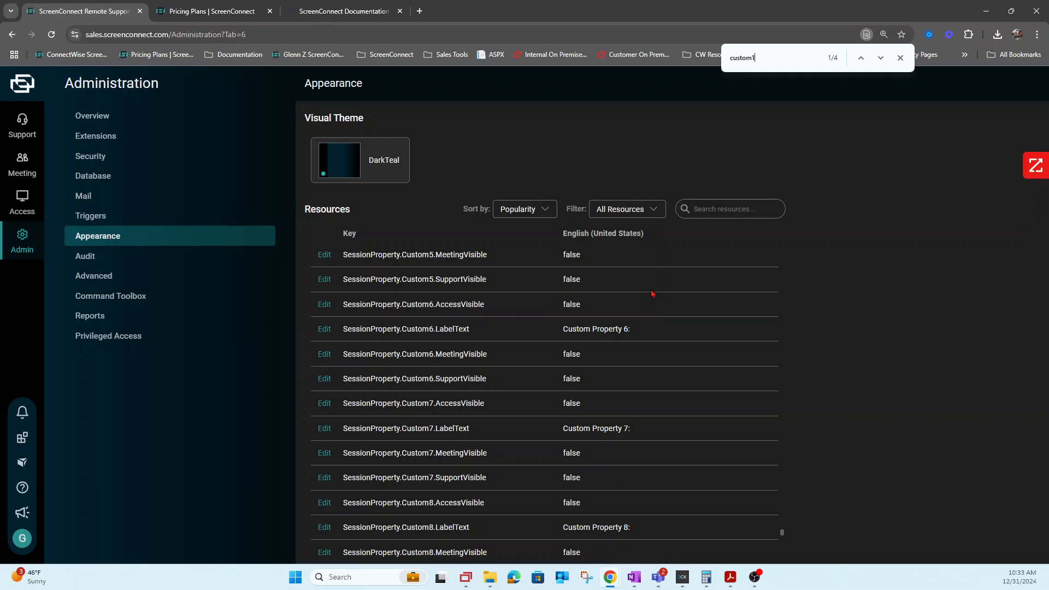
Review the Audit settings, including the Basic and Extended audit levels and the session event filter, without changing them.
{"action": "left_click", "coordinate": [93, 259]}
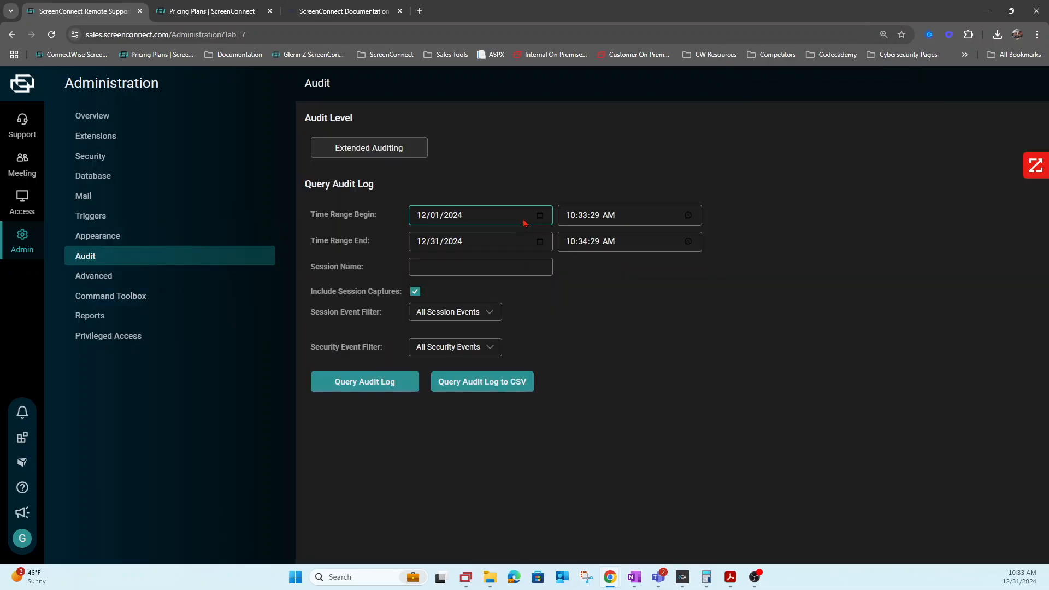
{"action": "left_click", "coordinate": [367, 151]}
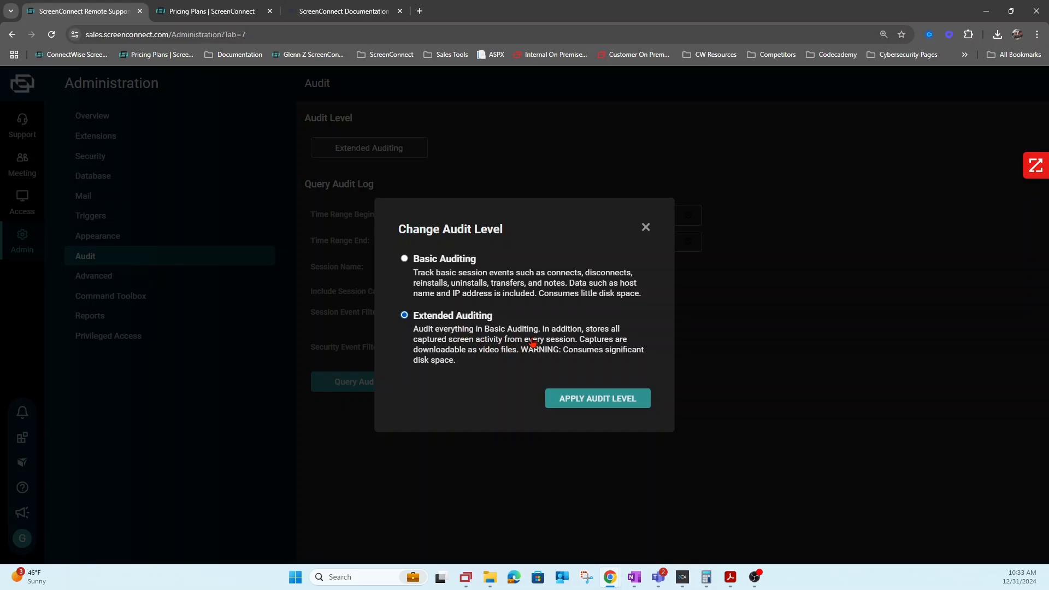
{"action": "left_click", "coordinate": [645, 227]}
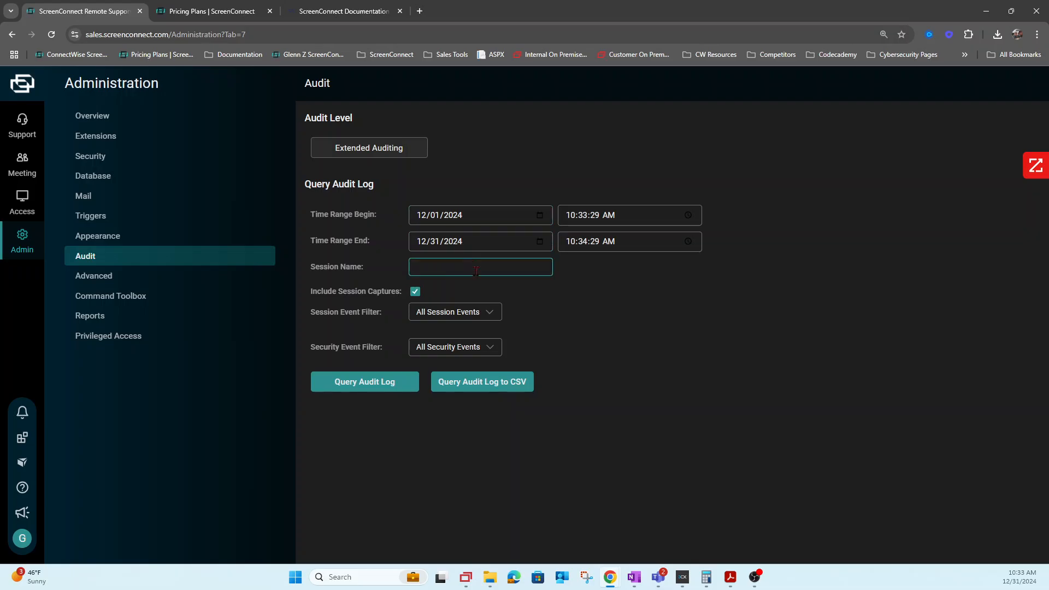
{"action": "left_click", "coordinate": [491, 315]}
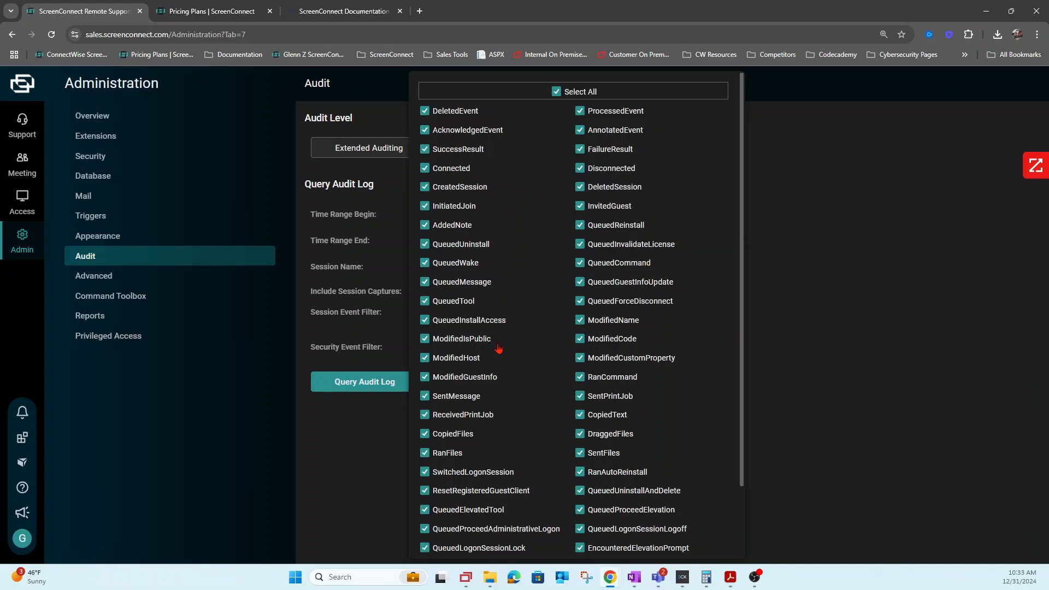
{"action": "left_click", "coordinate": [785, 346]}
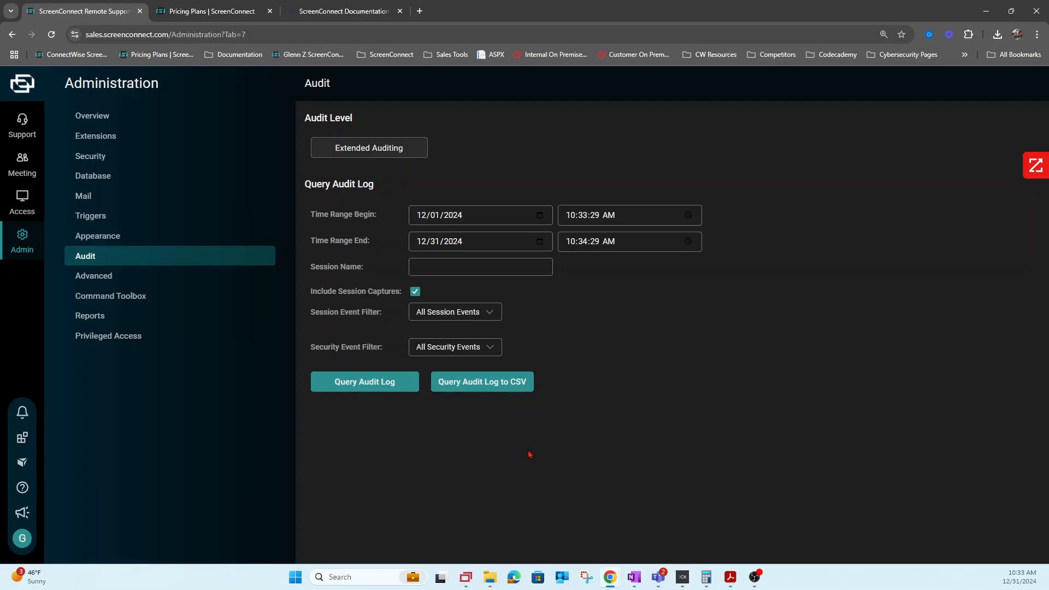
Examine the Web Configuration settings in the Advanced section, including session, page timeout and IP restriction options, and close them without saving.
{"action": "left_click", "coordinate": [99, 279]}
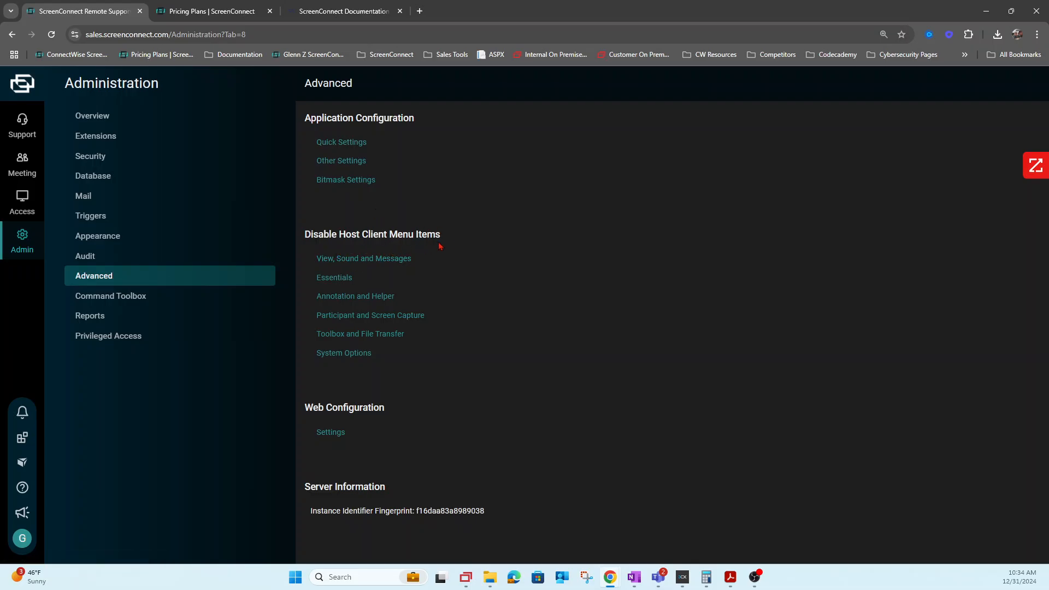
{"action": "left_click", "coordinate": [332, 434]}
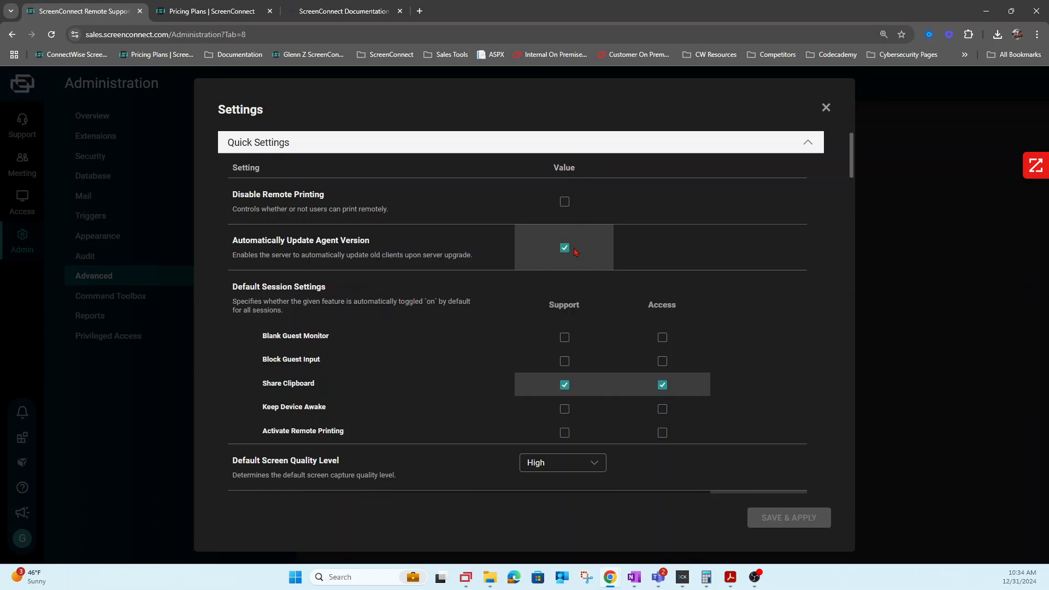
{"action": "scroll", "coordinate": [566, 254], "scroll_direction": "down", "scroll_amount": 5}
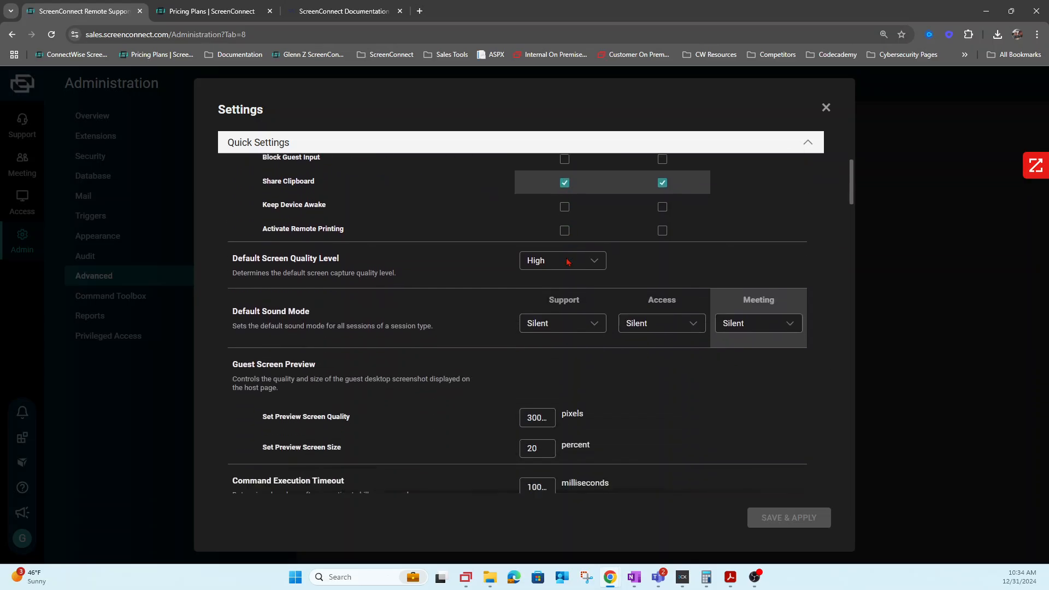
{"action": "scroll", "coordinate": [568, 265], "scroll_direction": "down", "scroll_amount": 9}
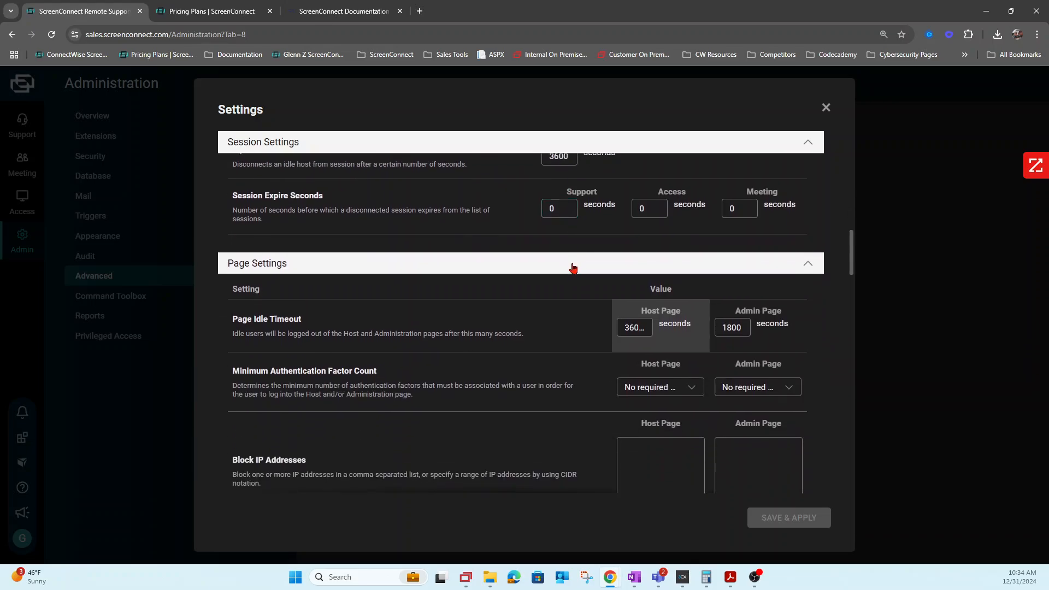
{"action": "scroll", "coordinate": [628, 289], "scroll_direction": "down", "scroll_amount": 4}
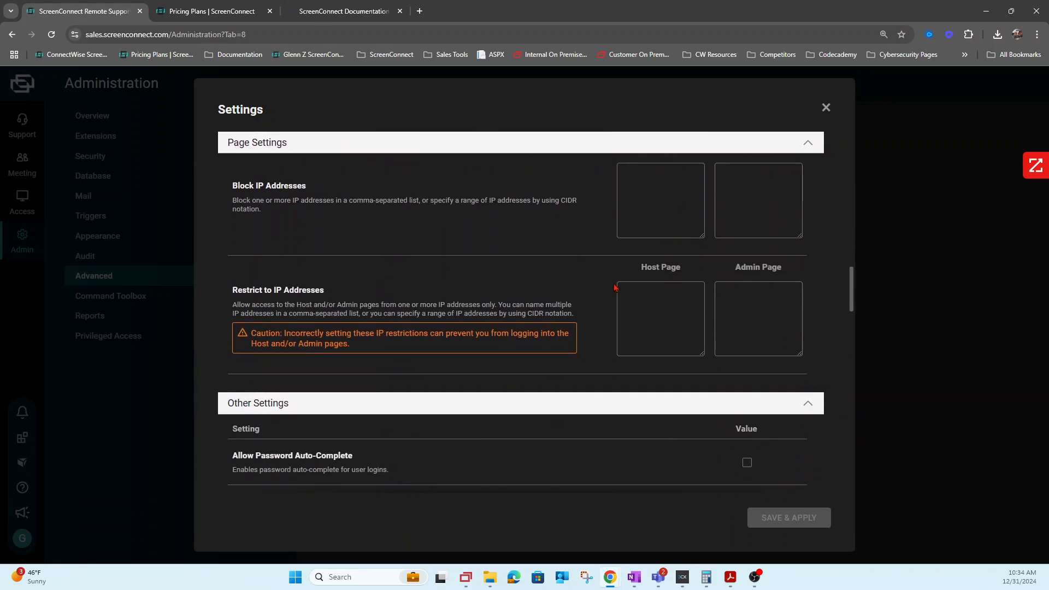
{"action": "left_click", "coordinate": [645, 312]}
{"action": "scroll", "coordinate": [645, 312], "scroll_direction": "up", "scroll_amount": 1}
{"action": "left_click", "coordinate": [657, 262]}
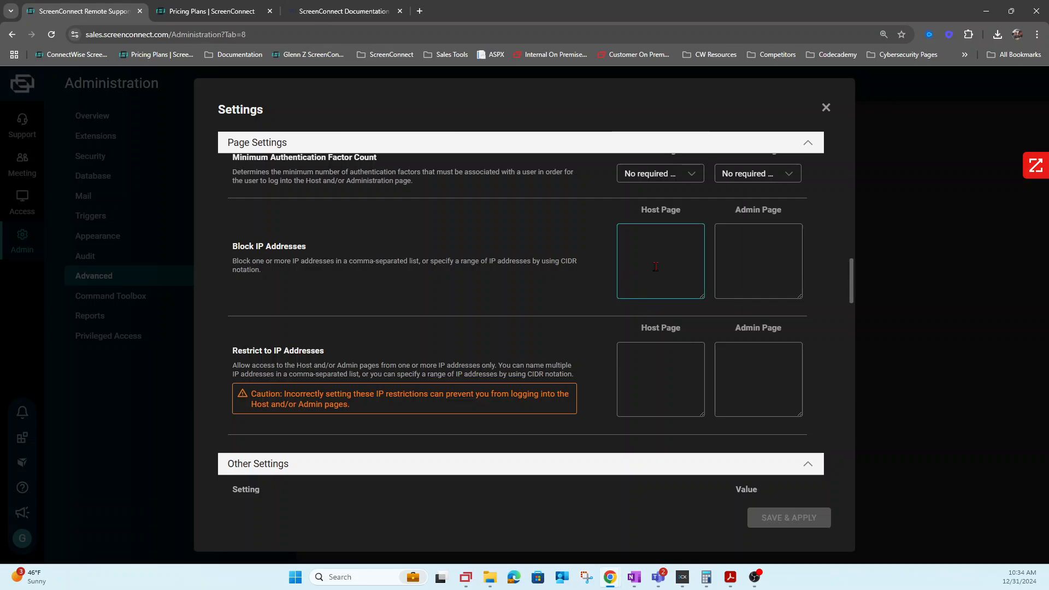
{"action": "scroll", "coordinate": [658, 273], "scroll_direction": "down", "scroll_amount": 4}
{"action": "scroll", "coordinate": [657, 285], "scroll_direction": "up", "scroll_amount": 15}
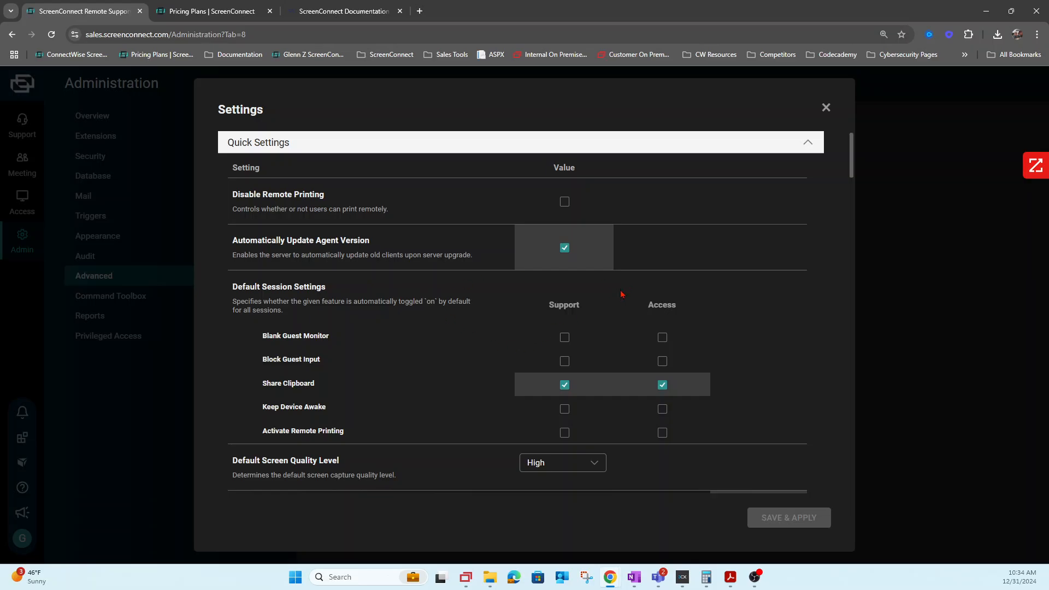
{"action": "left_click", "coordinate": [825, 108]}
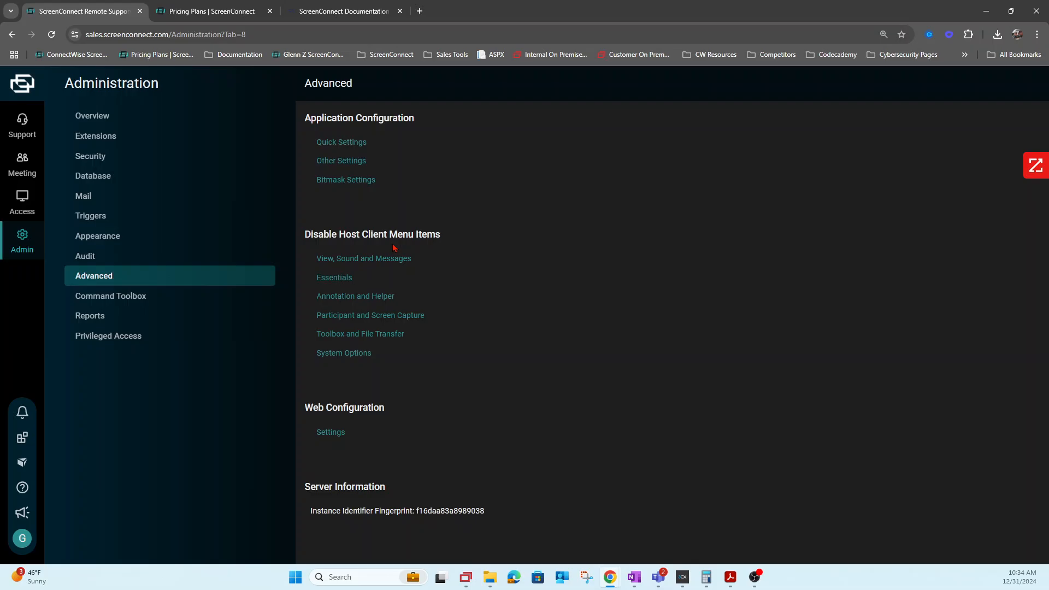
Review the list of available reports and their descriptions in the Administration area.
{"action": "left_click", "coordinate": [97, 319]}
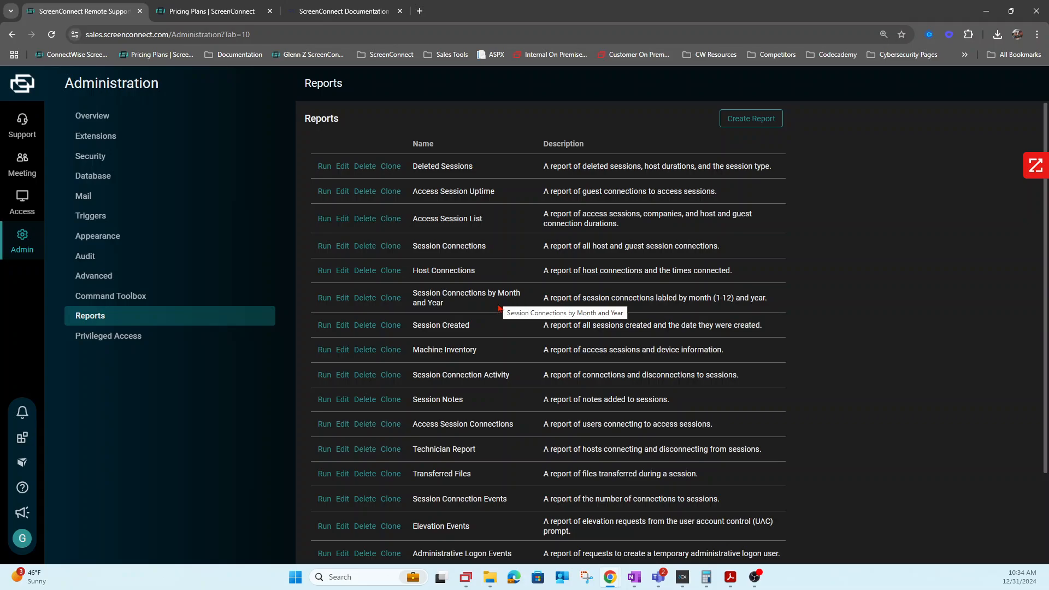
{"action": "scroll", "coordinate": [556, 238], "scroll_direction": "down", "scroll_amount": 1}
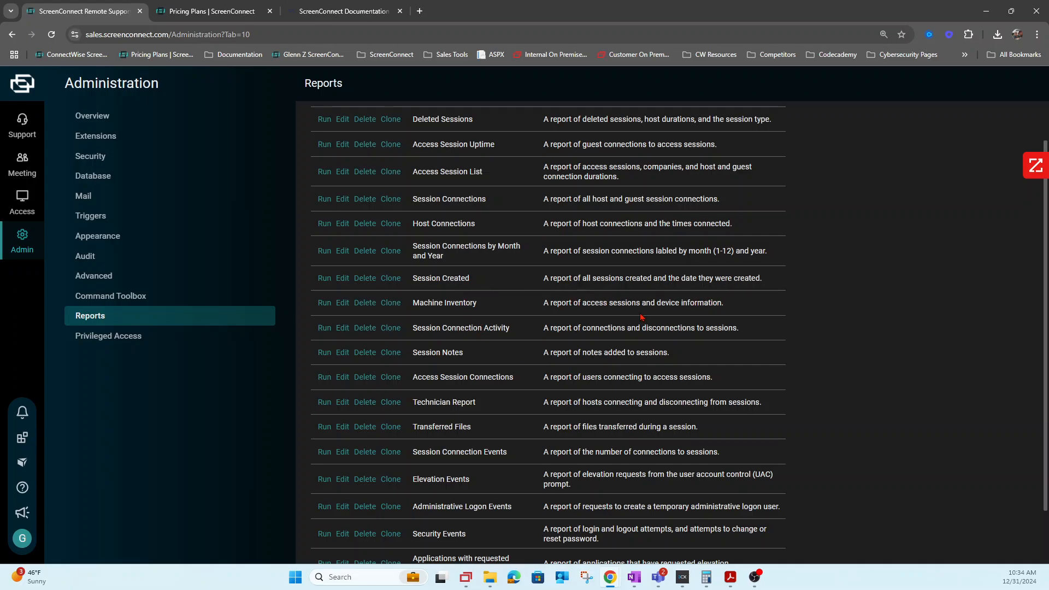
{"action": "scroll", "coordinate": [640, 341], "scroll_direction": "up", "scroll_amount": 1}
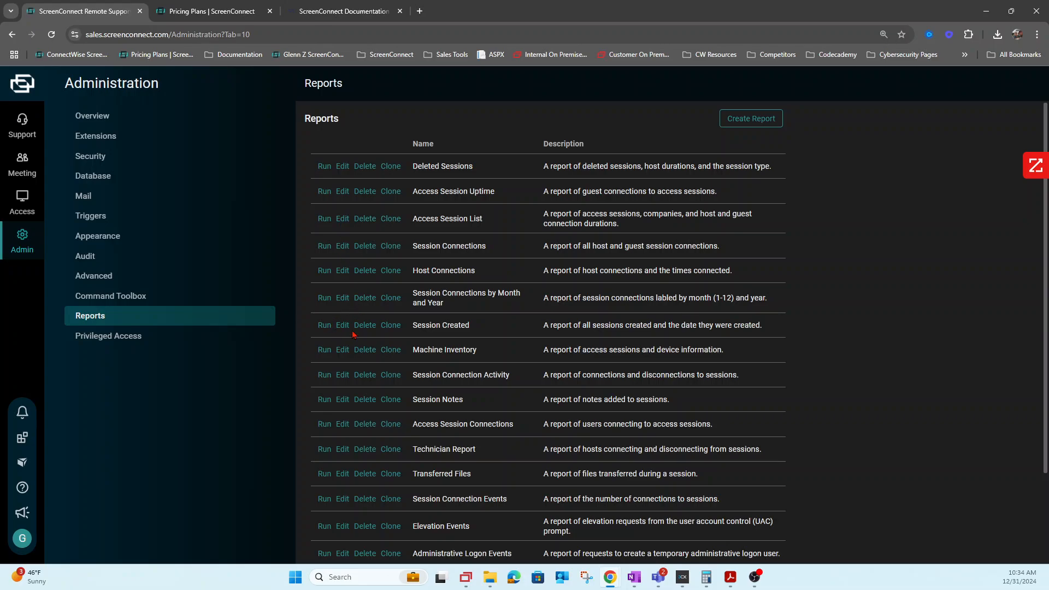
Open the Machine Inventory report's definition to see its grouping and selection fields, and close it without saving.
{"action": "left_click", "coordinate": [342, 350]}
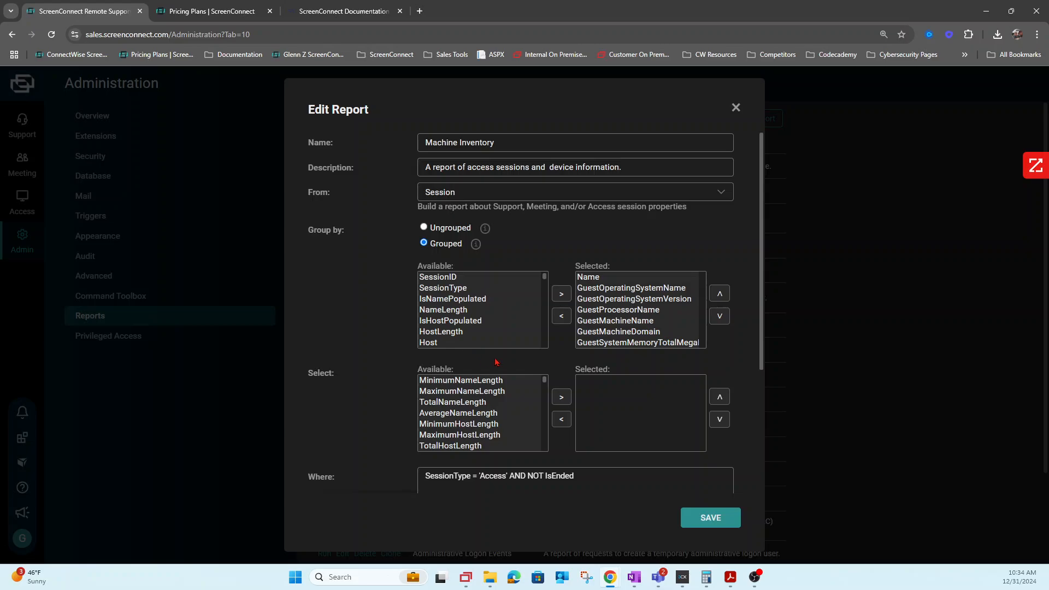
{"action": "left_click", "coordinate": [736, 107]}
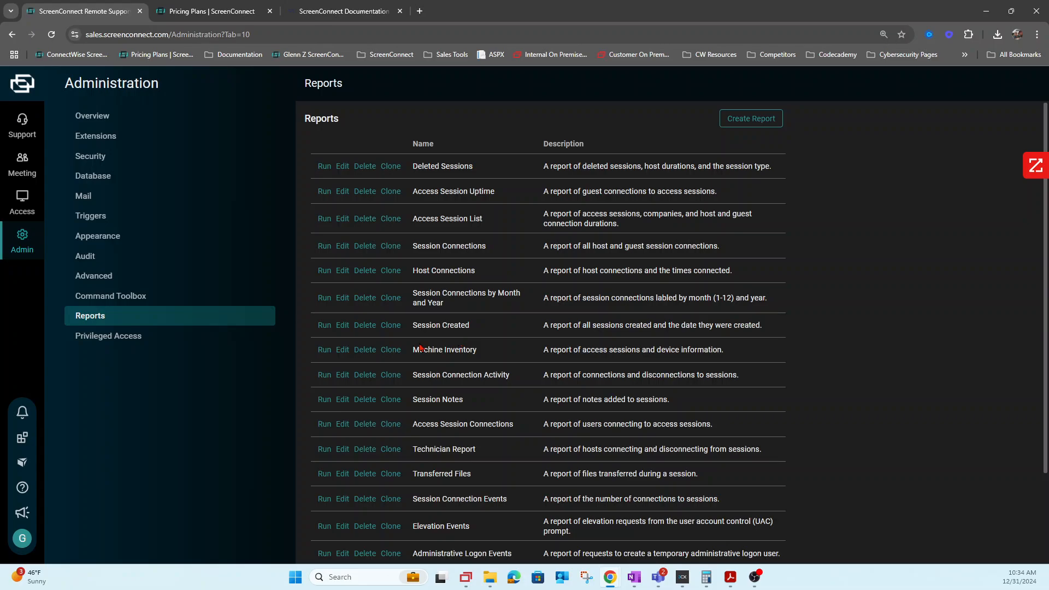
Review the Privileged Access dashboard, including end user access, admin logon and elevation responses, and open its UAC Elevation and Administrative Logon settings.
{"action": "left_click", "coordinate": [124, 342]}
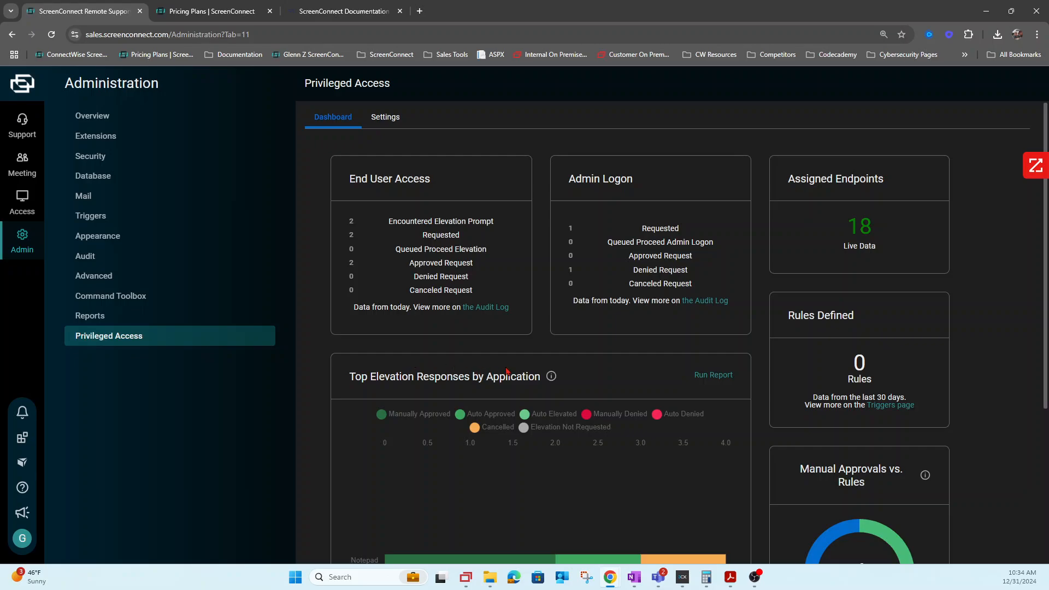
{"action": "scroll", "coordinate": [605, 313], "scroll_direction": "down", "scroll_amount": 2}
{"action": "scroll", "coordinate": [605, 312], "scroll_direction": "up", "scroll_amount": 2}
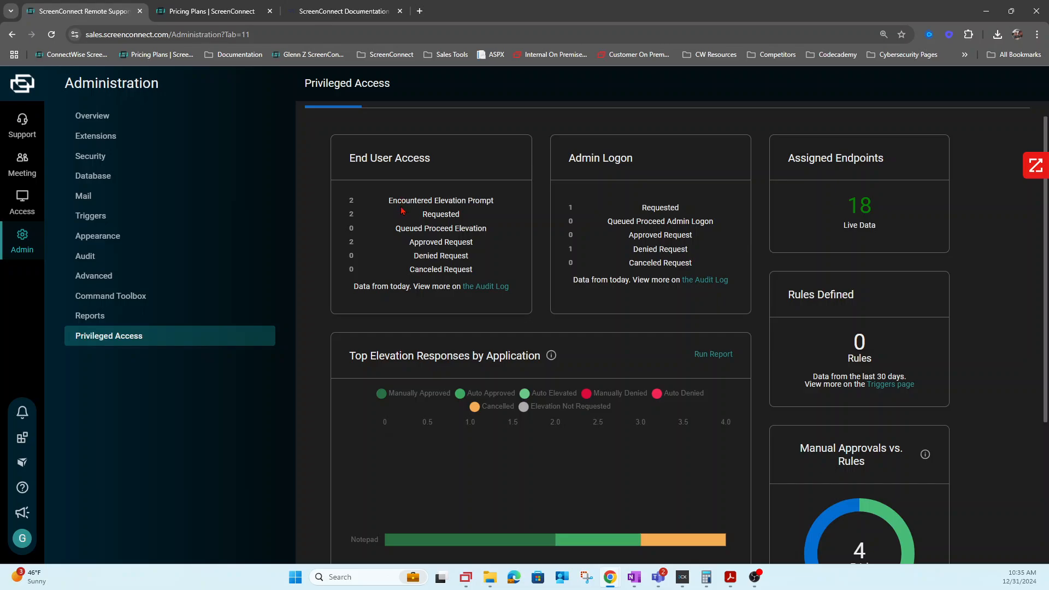
{"action": "scroll", "coordinate": [620, 241], "scroll_direction": "down", "scroll_amount": 3}
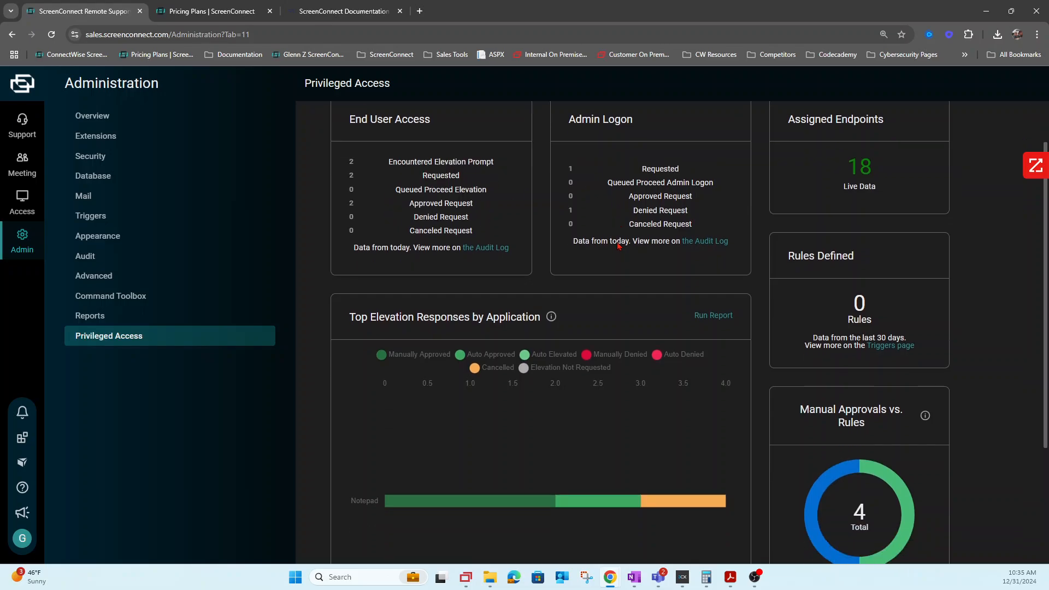
{"action": "mouse_move", "coordinate": [429, 394]}
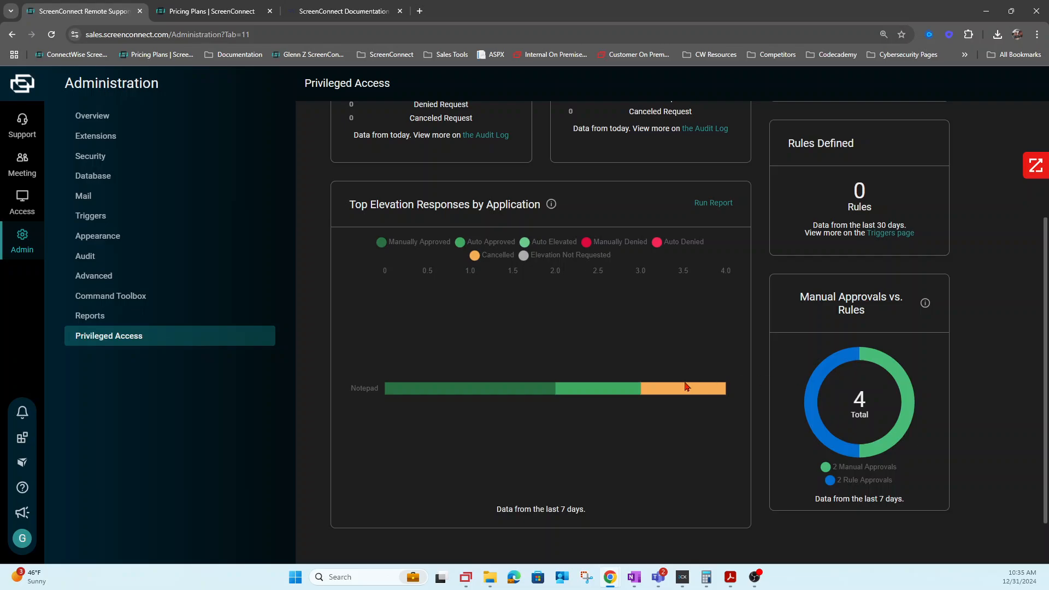
{"action": "scroll", "coordinate": [683, 391], "scroll_direction": "up", "scroll_amount": 3}
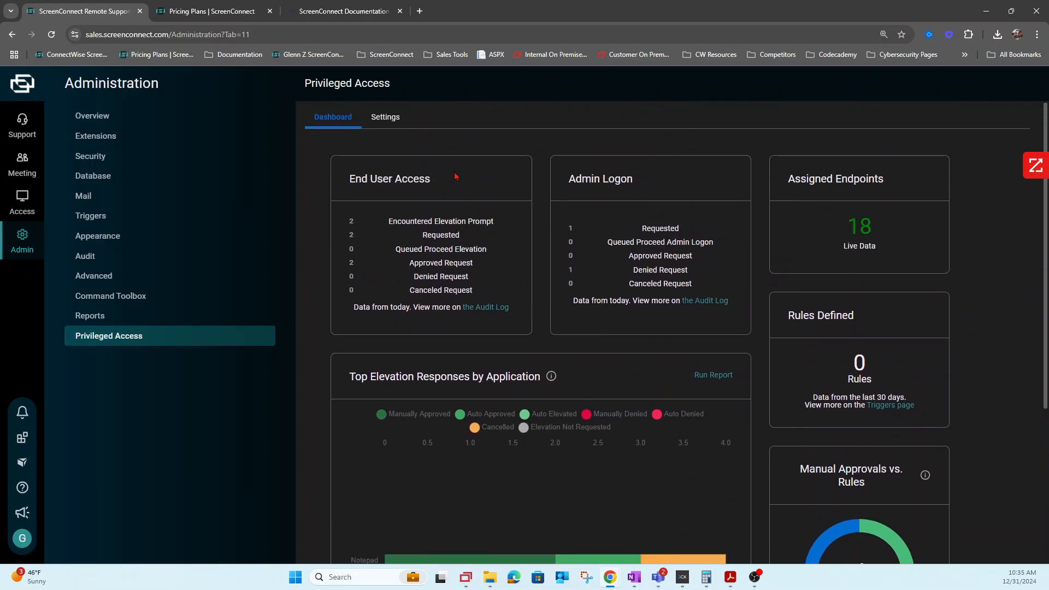
{"action": "left_click", "coordinate": [389, 118]}
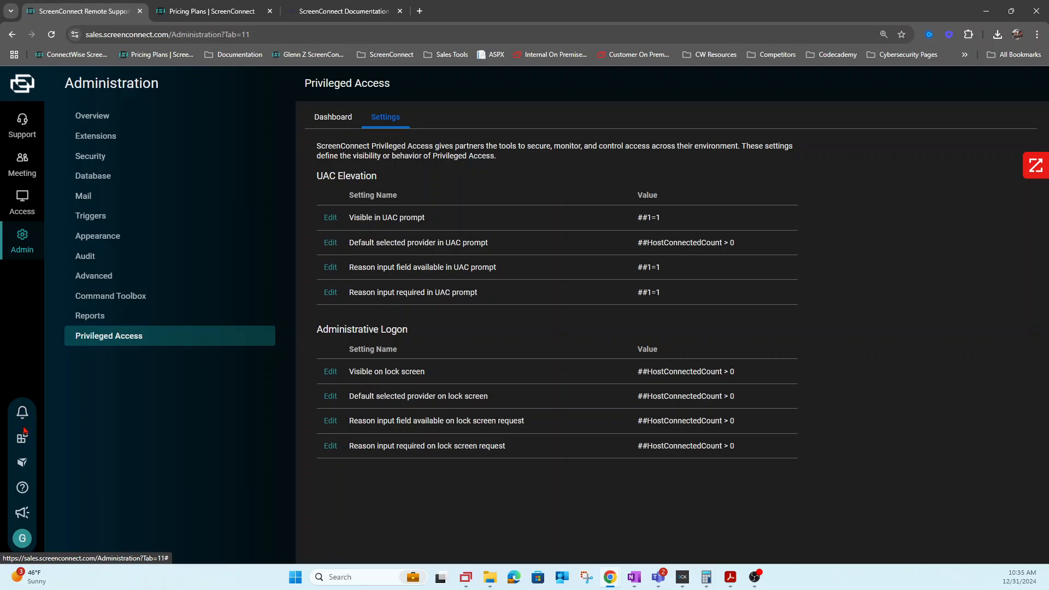
View the remote camera sharing session from a mobile device and close its window.
{"action": "left_click", "coordinate": [42, 469]}
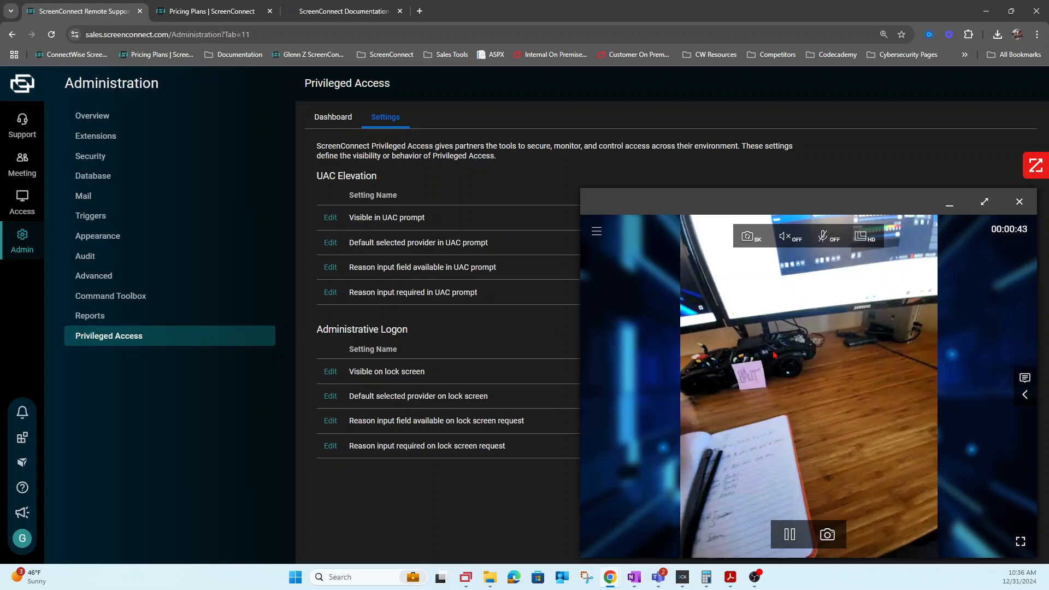
{"action": "left_click", "coordinate": [1020, 202]}
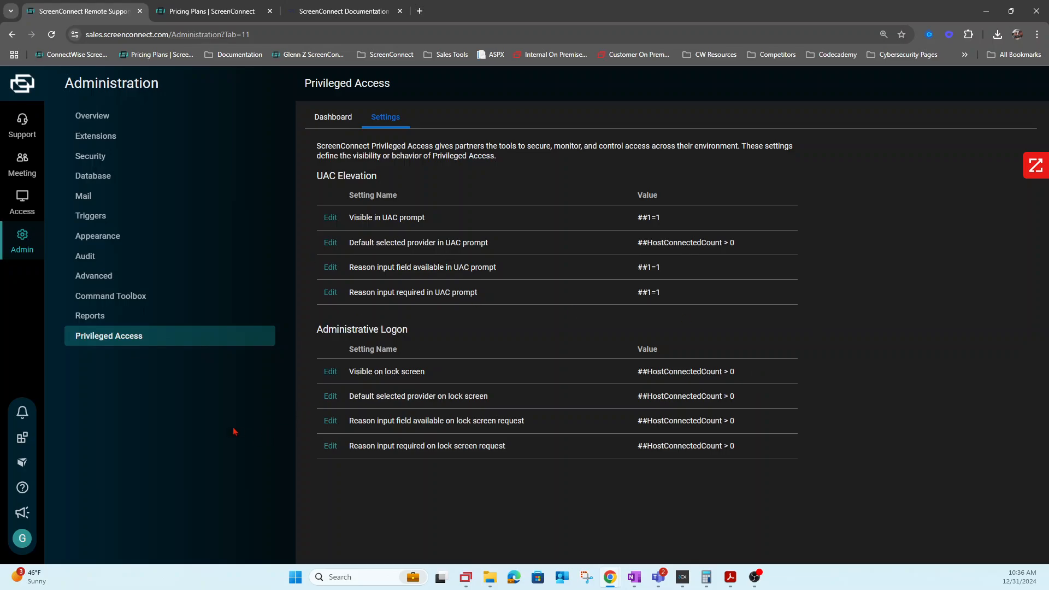
Check the portal's Help resources and search the ScreenConnect documentation for "entra id sso", looking through the results.
{"action": "left_click", "coordinate": [22, 488]}
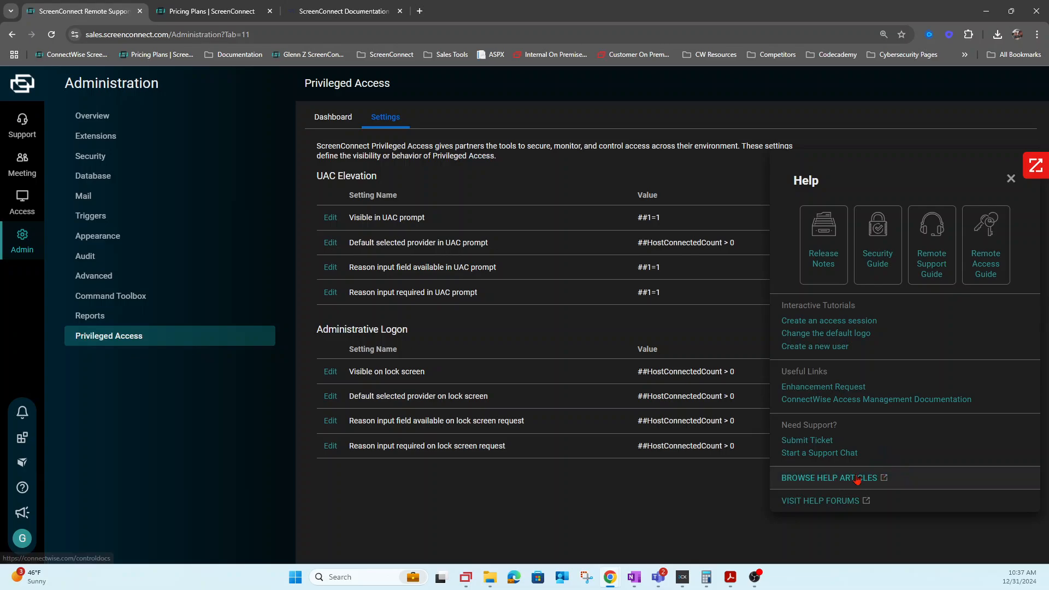
{"action": "left_click", "coordinate": [341, 13]}
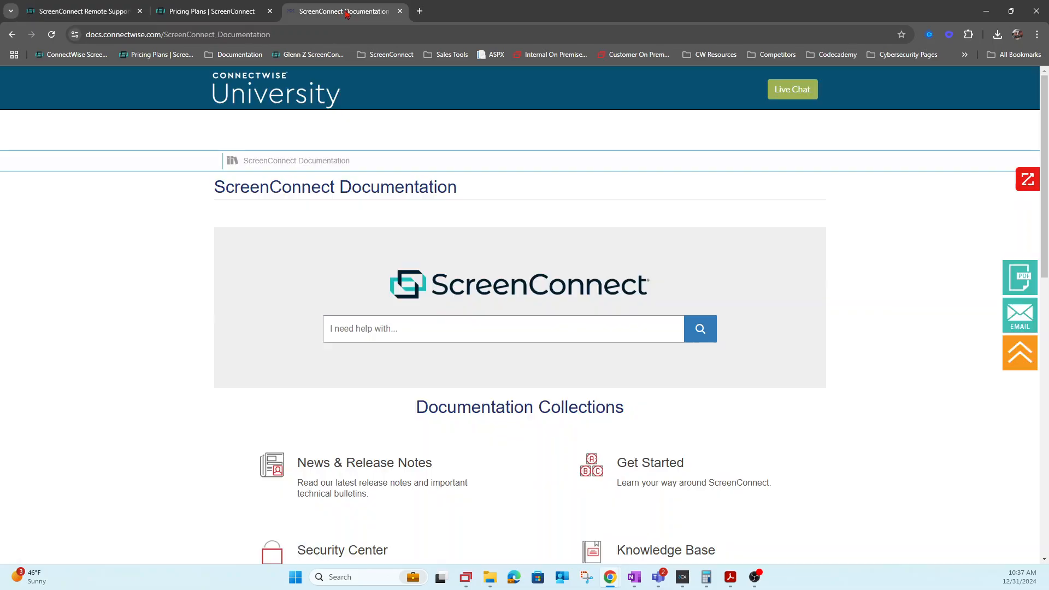
{"action": "left_click", "coordinate": [425, 331]}
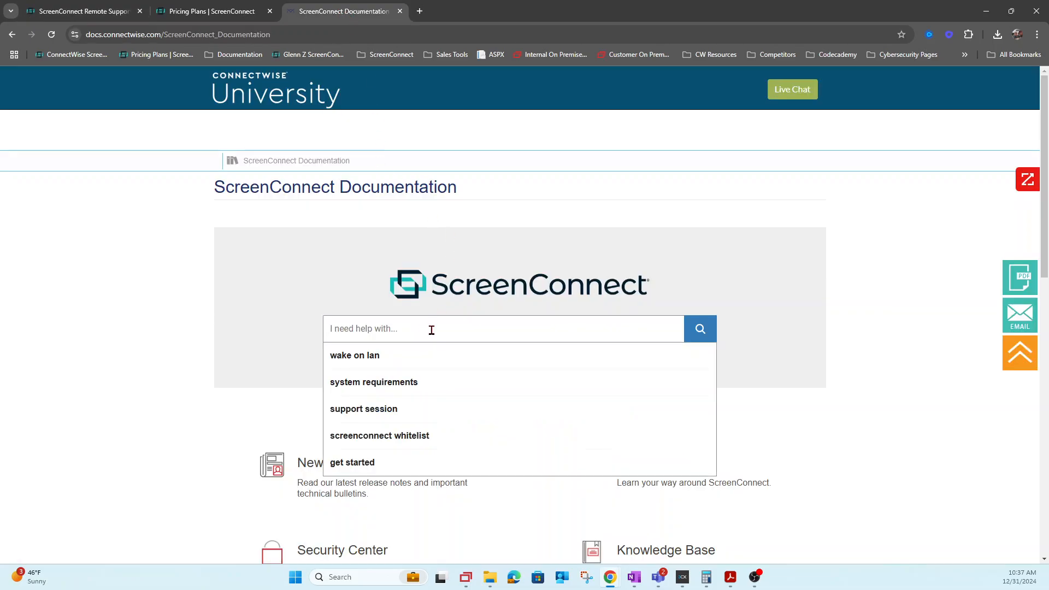
{"action": "type", "text": "entra"}
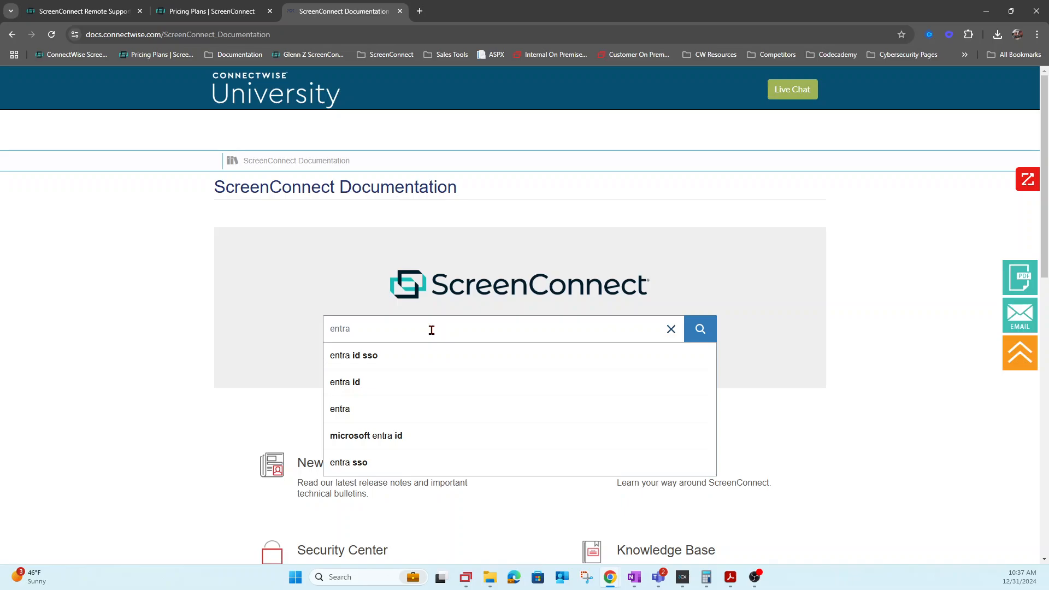
{"action": "left_click", "coordinate": [344, 358]}
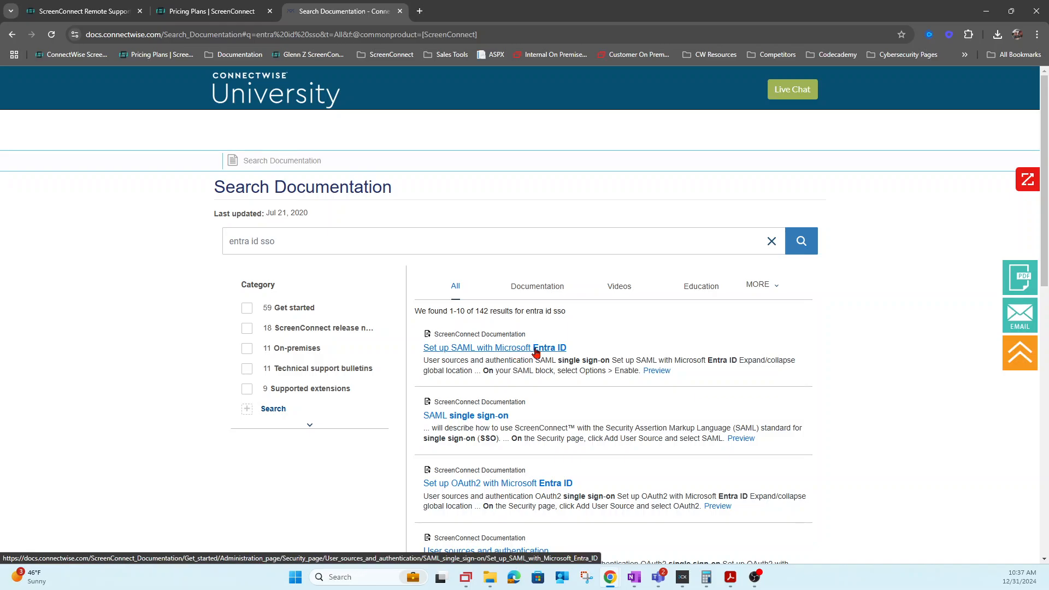
{"action": "scroll", "coordinate": [513, 371], "scroll_direction": "down", "scroll_amount": 4}
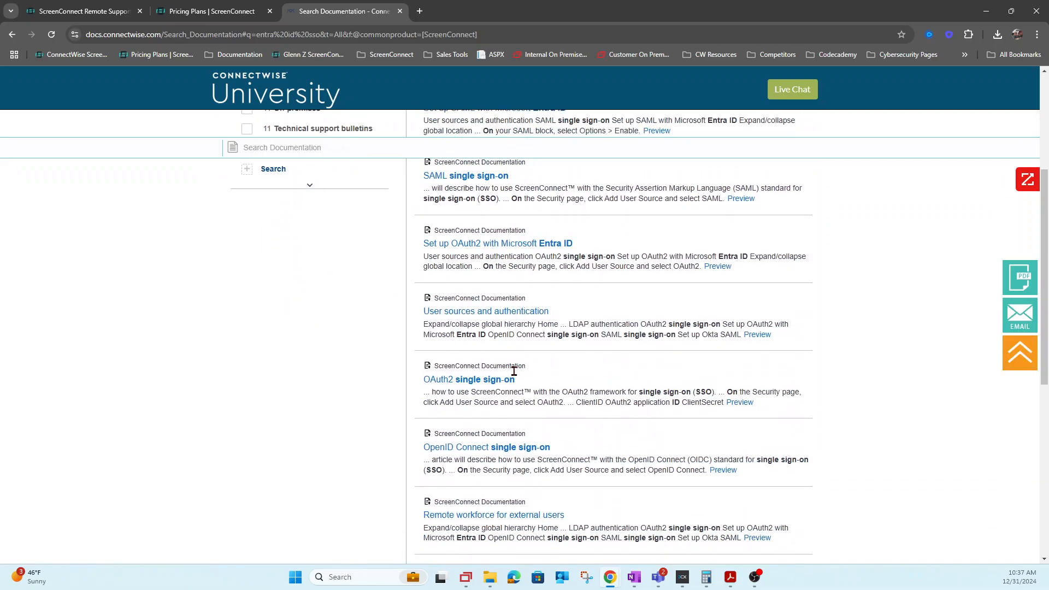
{"action": "scroll", "coordinate": [513, 372], "scroll_direction": "up", "scroll_amount": 4}
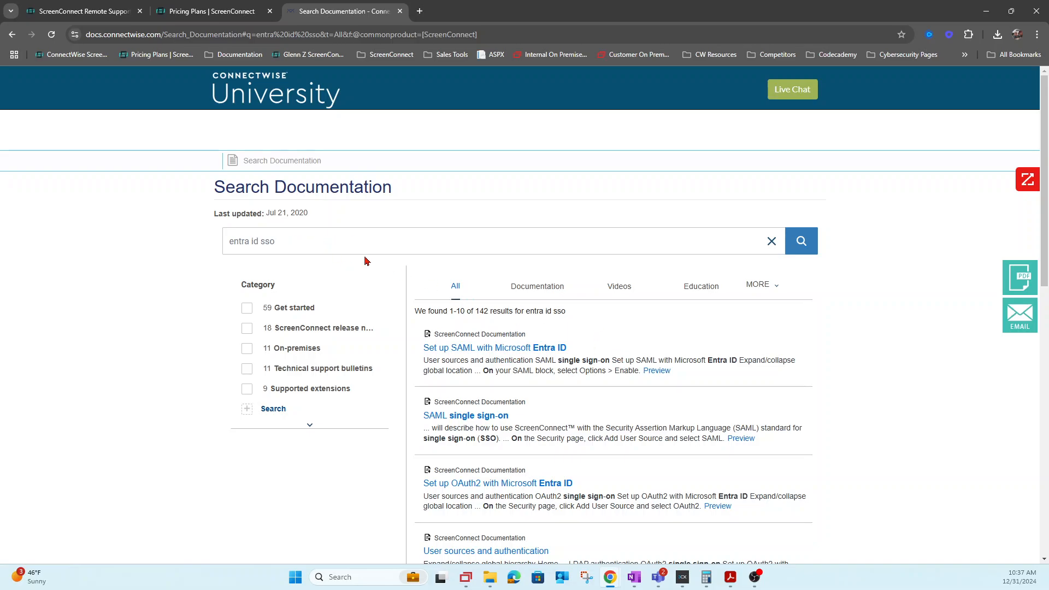
Open the "Set up SAML with Microsoft Entra ID" article and skim its setup instructions.
{"action": "left_click", "coordinate": [499, 350]}
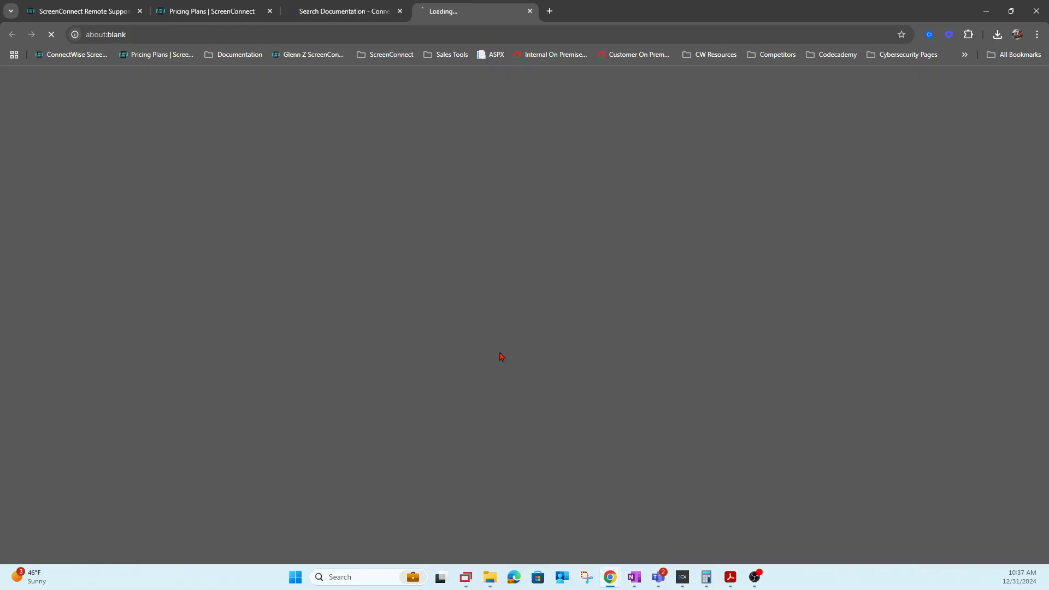
{"action": "scroll", "coordinate": [388, 276], "scroll_direction": "down", "scroll_amount": 4}
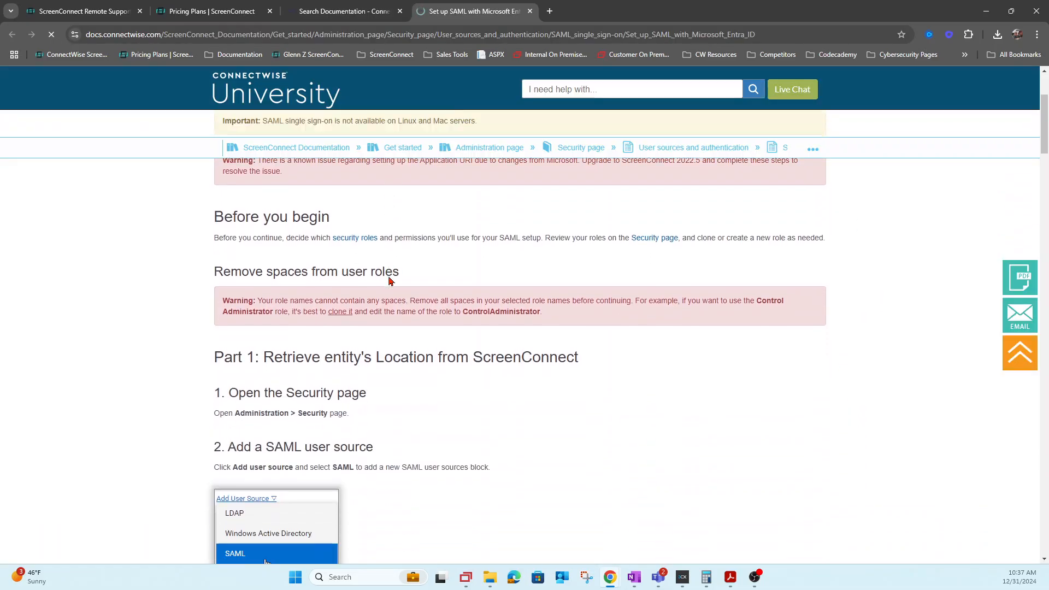
{"action": "scroll", "coordinate": [389, 277], "scroll_direction": "up", "scroll_amount": 4}
{"action": "scroll", "coordinate": [390, 282], "scroll_direction": "down", "scroll_amount": 12}
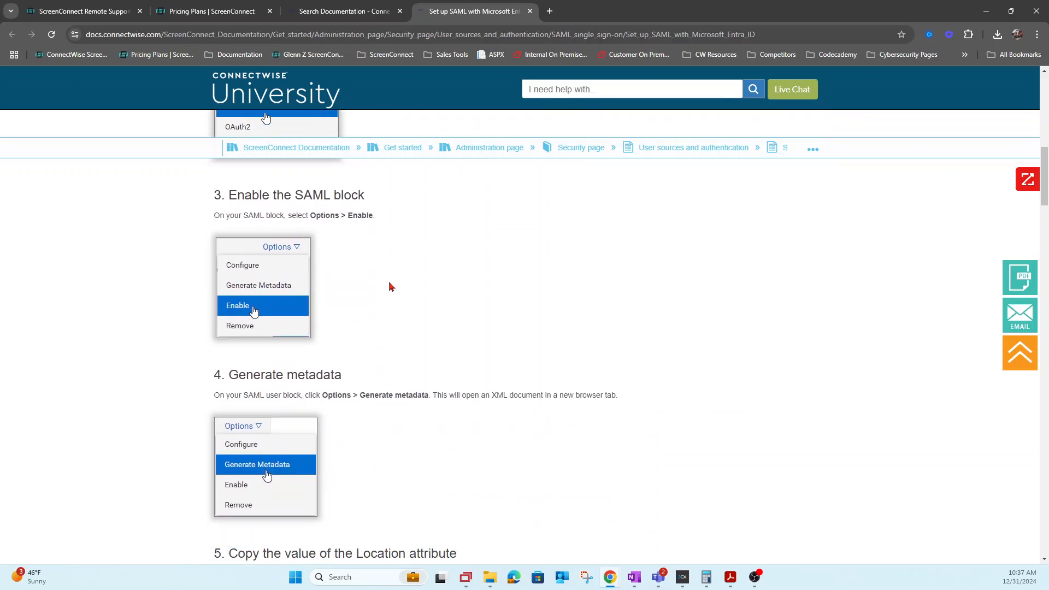
{"action": "scroll", "coordinate": [391, 286], "scroll_direction": "up", "scroll_amount": 12}
Return to the ScreenConnect Documentation home page, browse the Documentation Collections, and close both documentation pages.
{"action": "left_click", "coordinate": [333, 161]}
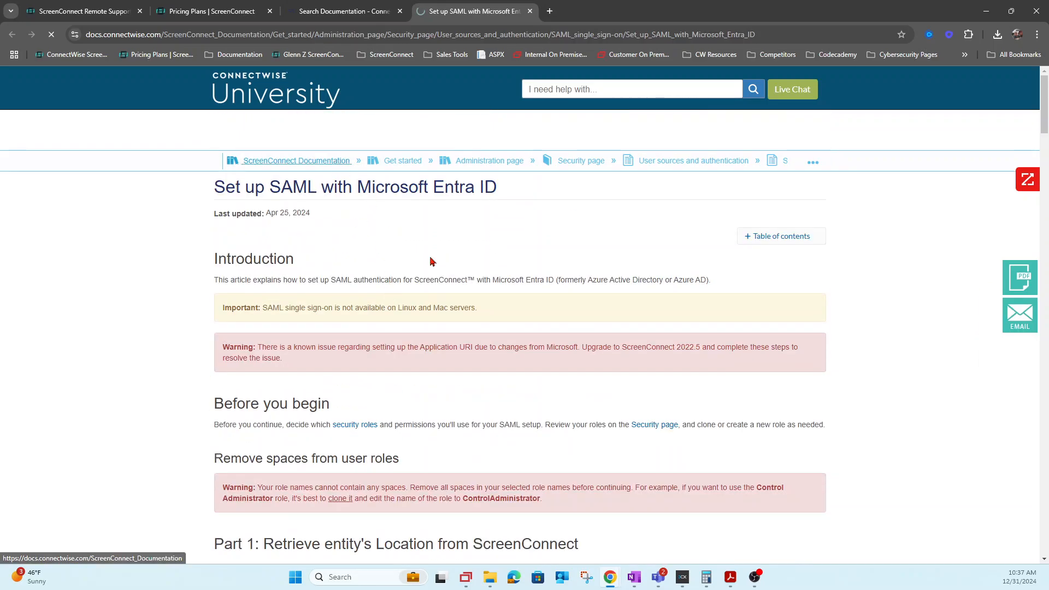
{"action": "scroll", "coordinate": [363, 402], "scroll_direction": "down", "scroll_amount": 3}
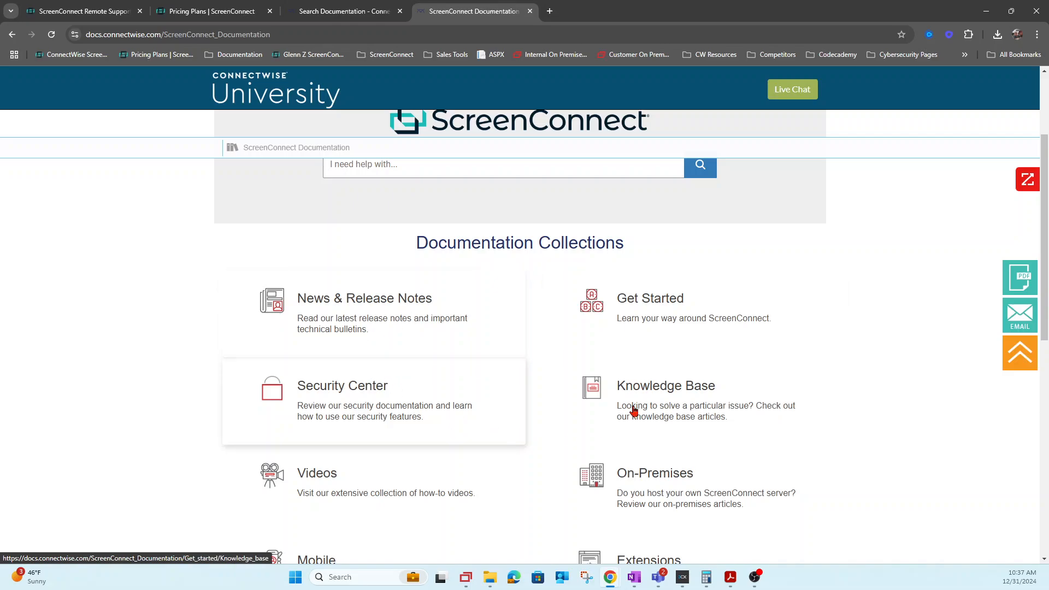
{"action": "scroll", "coordinate": [621, 403], "scroll_direction": "down", "scroll_amount": 4}
{"action": "scroll", "coordinate": [597, 371], "scroll_direction": "up", "scroll_amount": 7}
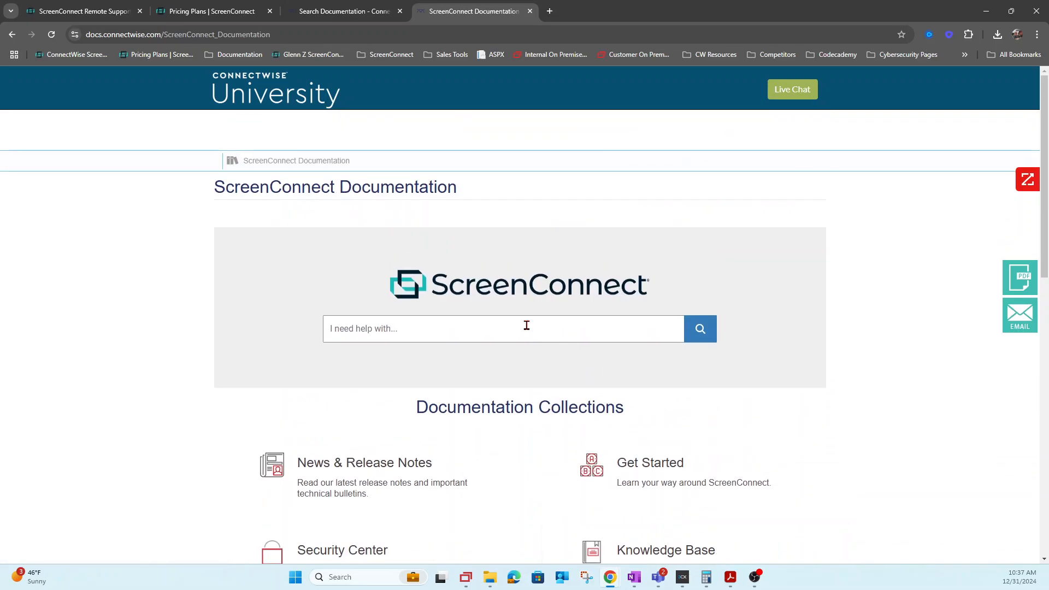
{"action": "left_click", "coordinate": [534, 11]}
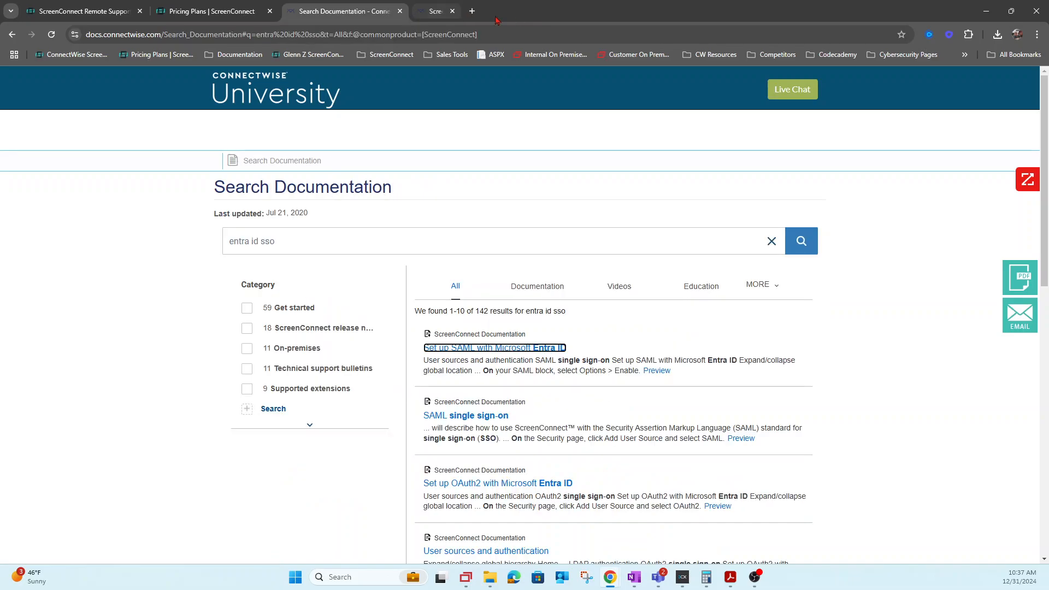
{"action": "left_click", "coordinate": [399, 11]}
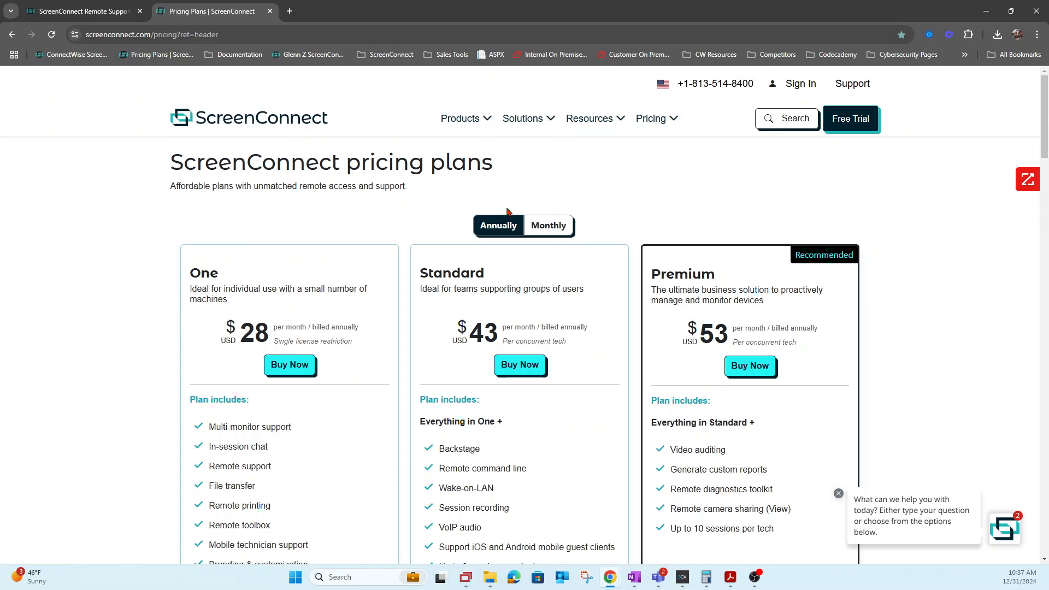
Review the annual price and included features of the One plan on the ScreenConnect pricing page.
{"action": "scroll", "coordinate": [493, 224], "scroll_direction": "down", "scroll_amount": 1}
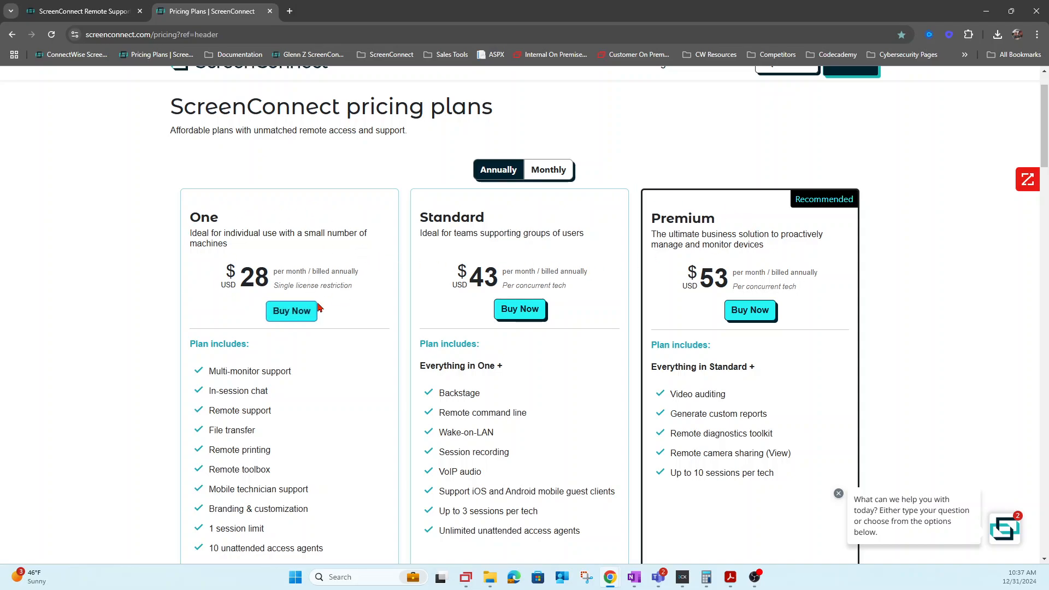
{"action": "scroll", "coordinate": [290, 284], "scroll_direction": "down", "scroll_amount": 2}
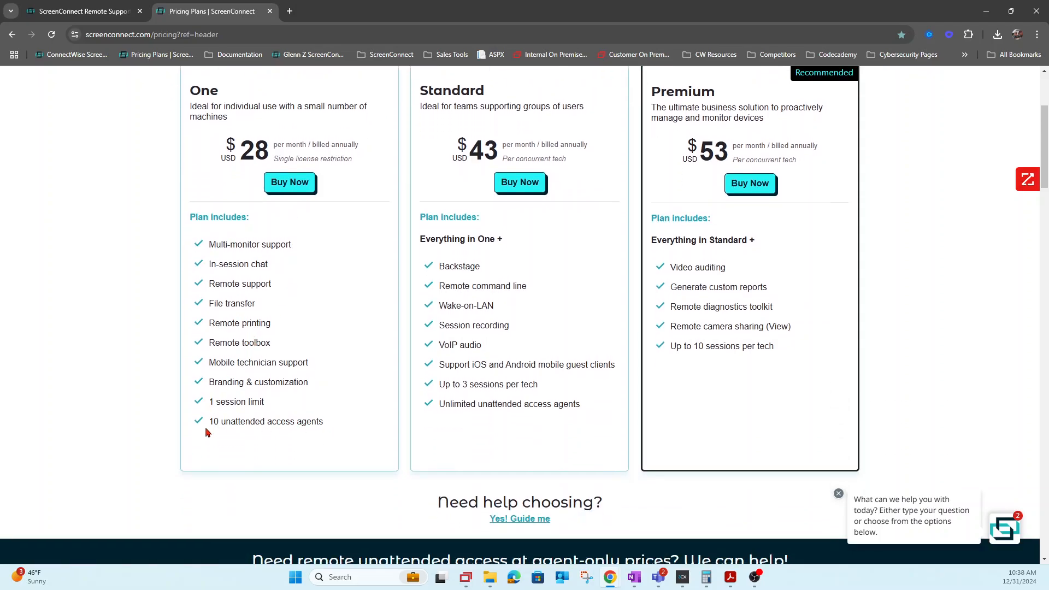
{"action": "scroll", "coordinate": [302, 425], "scroll_direction": "up", "scroll_amount": 2}
{"action": "scroll", "coordinate": [302, 424], "scroll_direction": "up", "scroll_amount": 1}
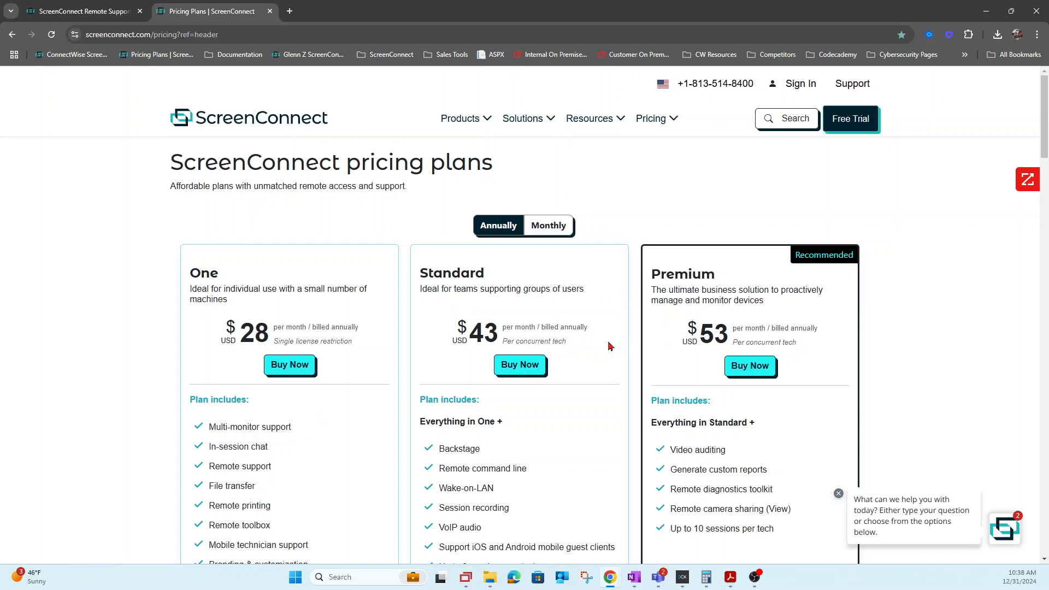
Highlight the Standard plan's "Per concurrent tech" note, view the monthly billing prices, and switch back to annual billing.
{"action": "left_click_drag", "start_coordinate": [568, 342], "coordinate": [500, 342]}
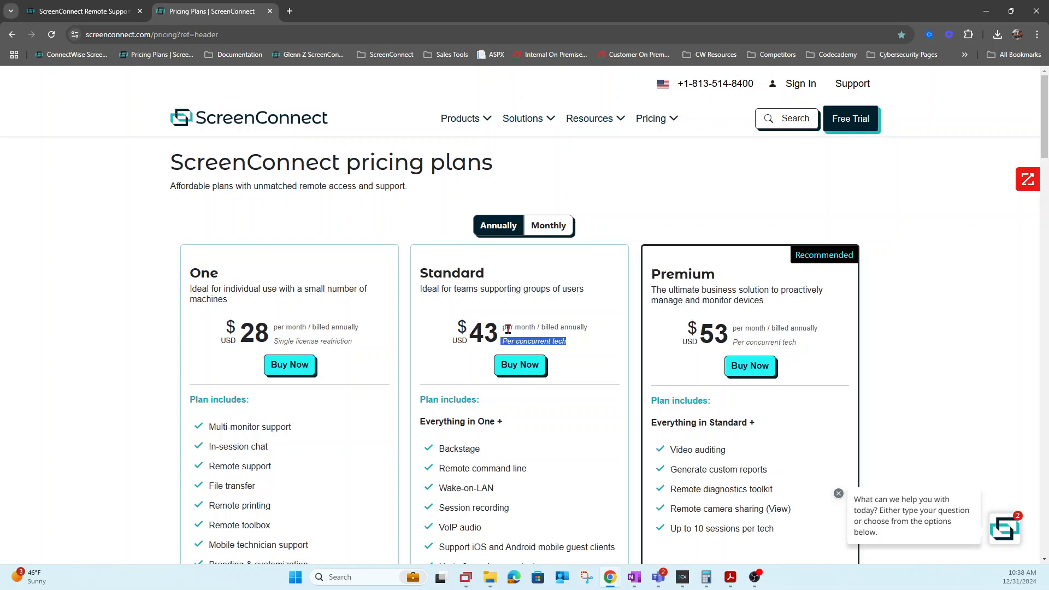
{"action": "left_click", "coordinate": [559, 235]}
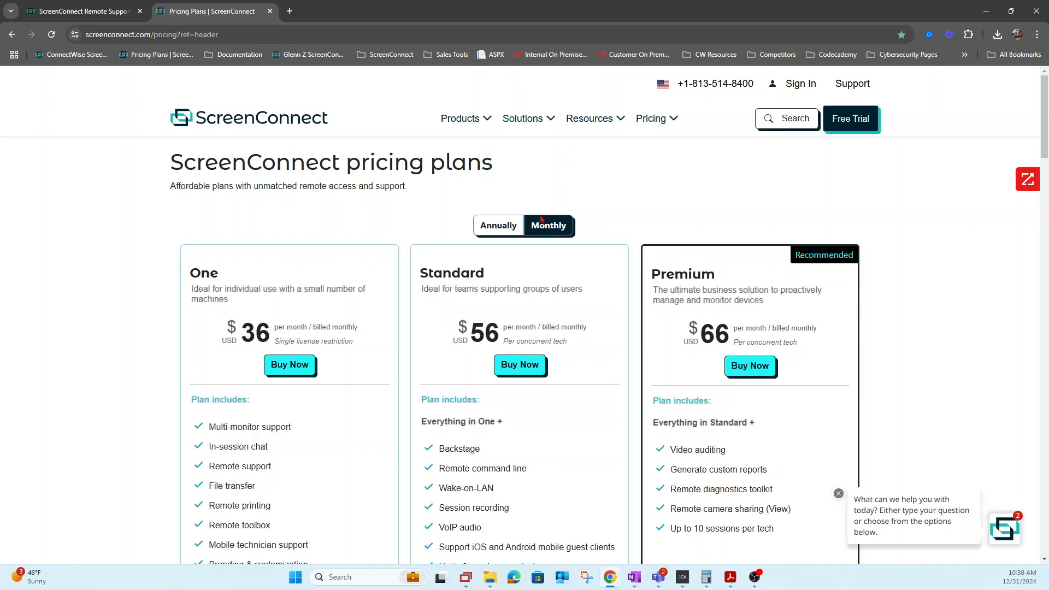
{"action": "left_click", "coordinate": [498, 226]}
Highlight the Standard plan's added features one by one, from Backstage down to Unlimited unattended access agents.
{"action": "scroll", "coordinate": [492, 325], "scroll_direction": "down", "scroll_amount": 3}
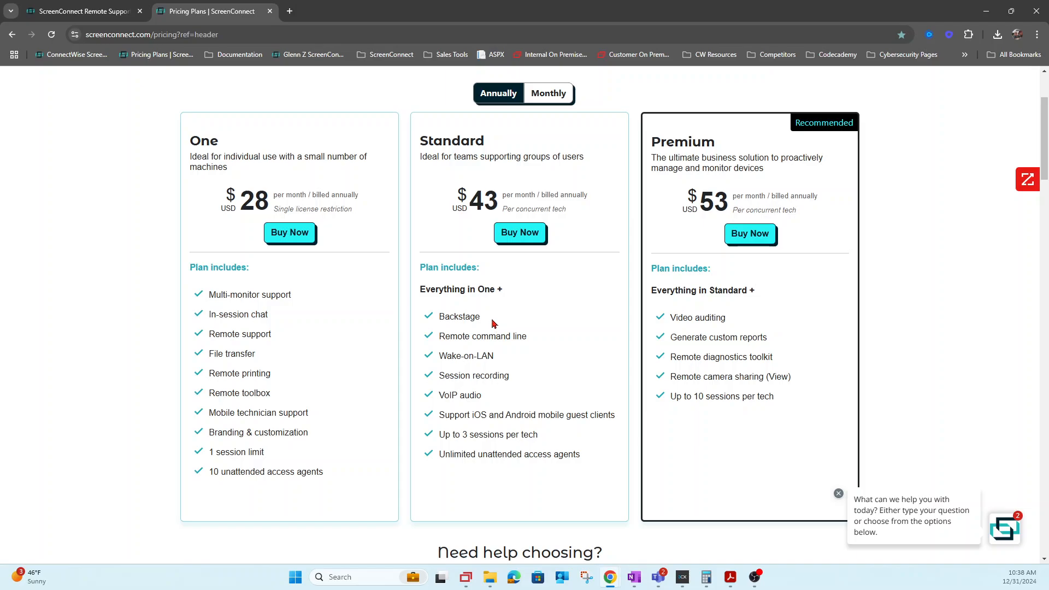
{"action": "left_click_drag", "start_coordinate": [494, 324], "coordinate": [431, 322]}
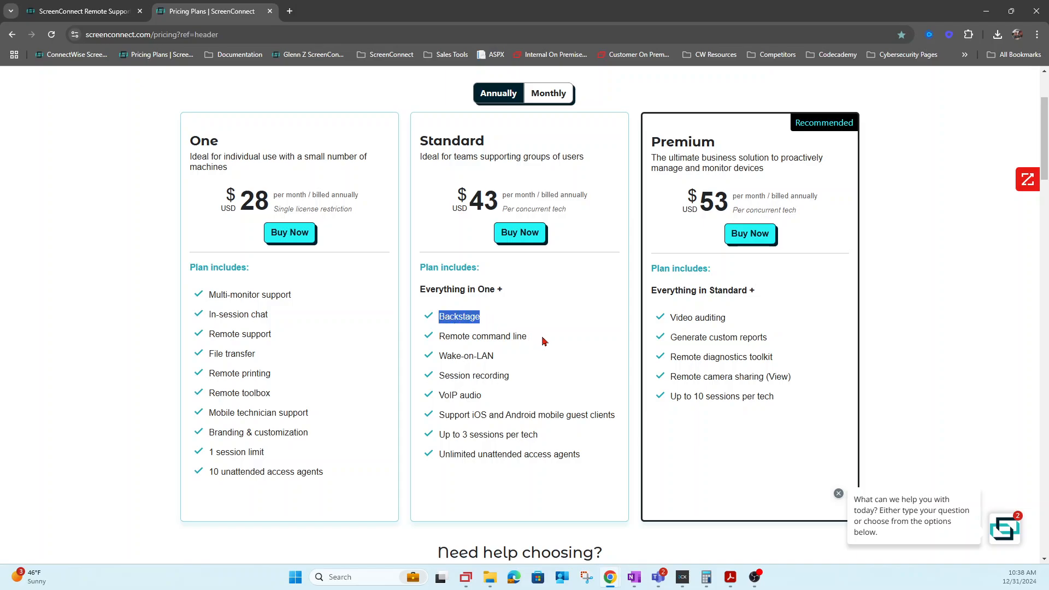
{"action": "left_click_drag", "start_coordinate": [544, 340], "coordinate": [459, 353]}
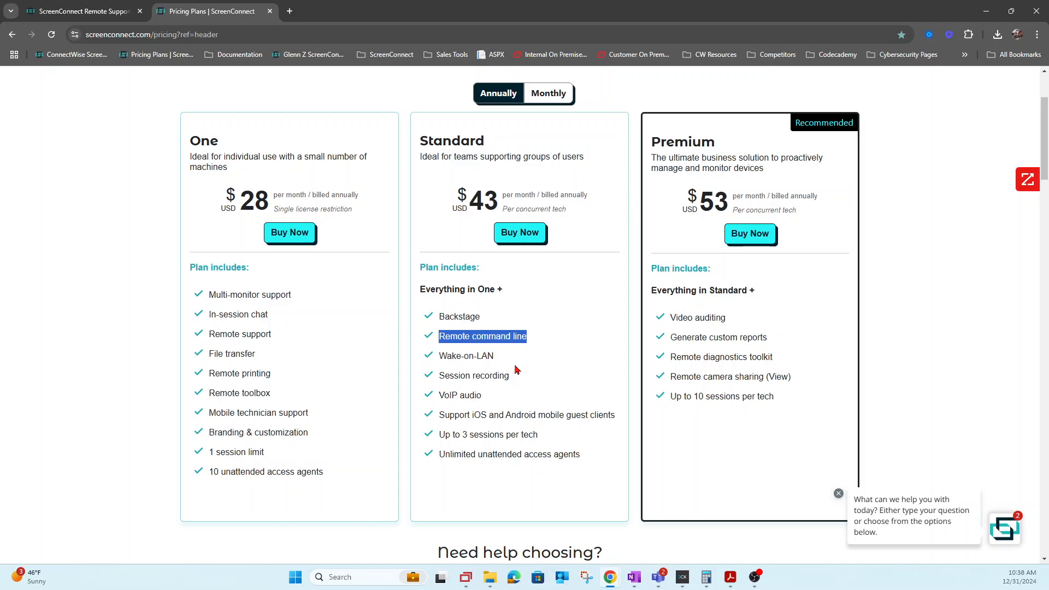
{"action": "left_click_drag", "start_coordinate": [523, 376], "coordinate": [403, 387]}
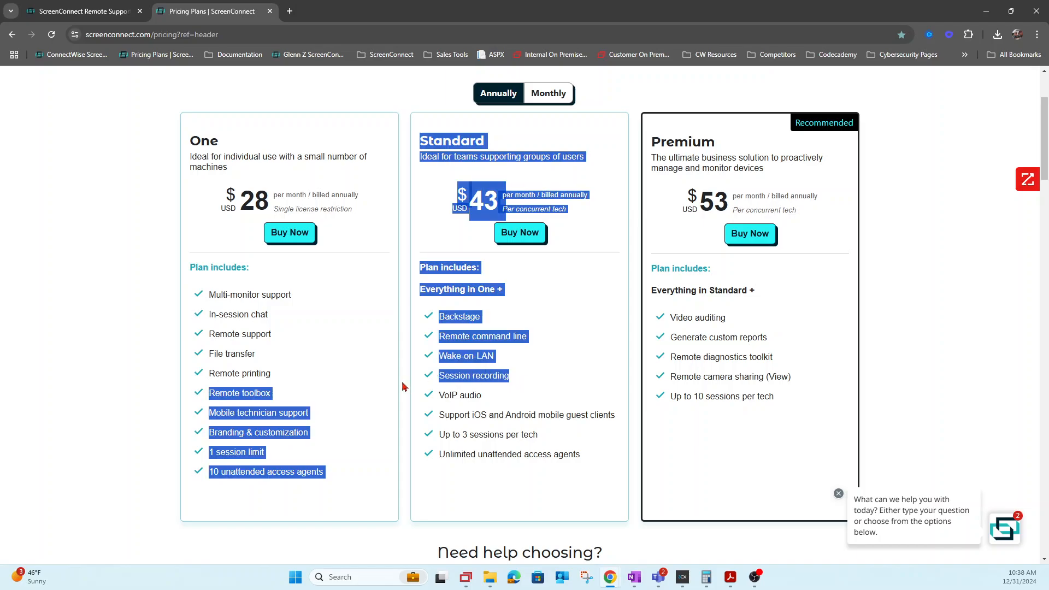
{"action": "left_click_drag", "start_coordinate": [489, 396], "coordinate": [432, 394]}
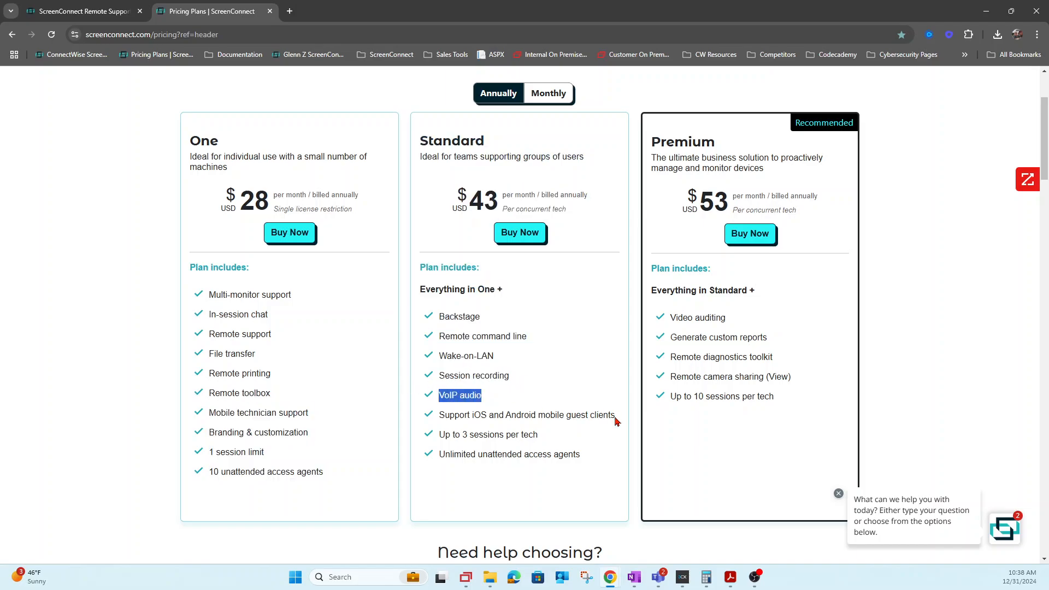
{"action": "left_click_drag", "start_coordinate": [616, 420], "coordinate": [437, 422]}
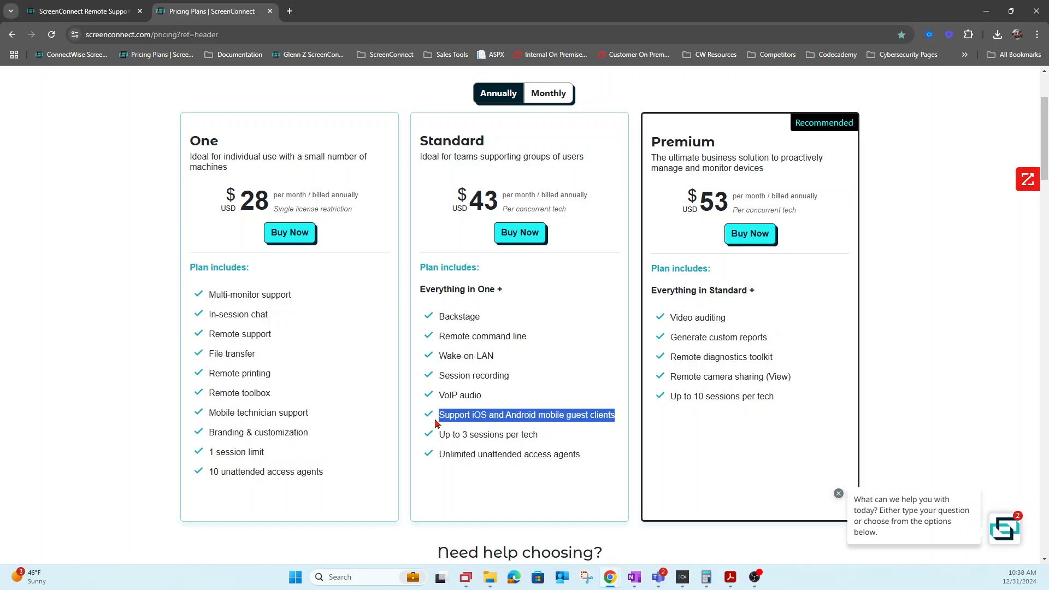
{"action": "left_click_drag", "start_coordinate": [548, 440], "coordinate": [438, 436]}
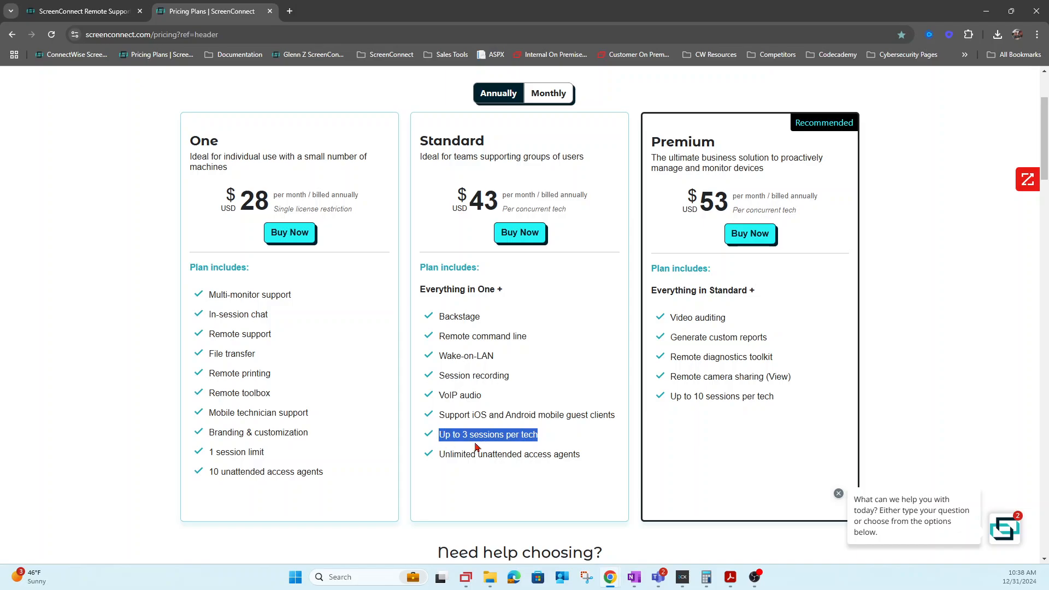
{"action": "left_click_drag", "start_coordinate": [589, 457], "coordinate": [439, 466]}
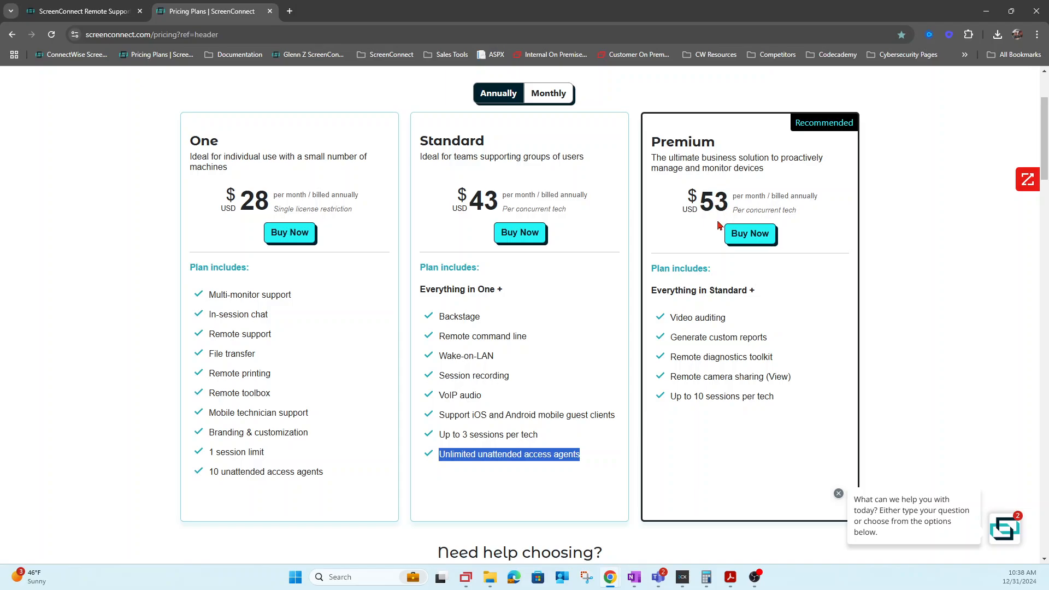
Highlight each of the Premium plan's added features, from Video auditing down to Up to 10 sessions per tech.
{"action": "scroll", "coordinate": [743, 300], "scroll_direction": "up", "scroll_amount": 1}
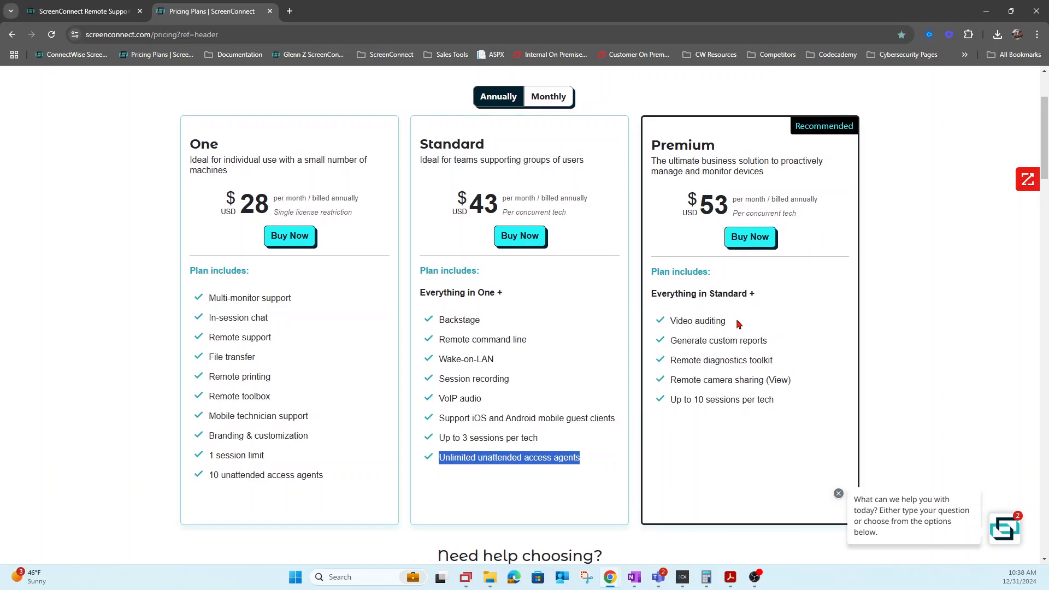
{"action": "left_click_drag", "start_coordinate": [737, 321], "coordinate": [665, 327]}
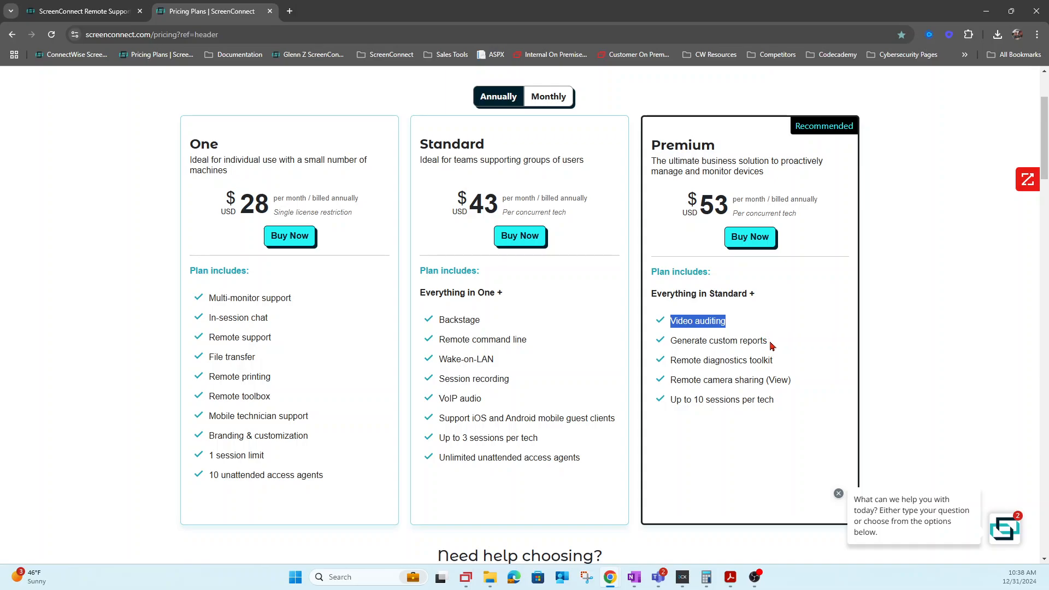
{"action": "left_click_drag", "start_coordinate": [772, 346], "coordinate": [664, 342]}
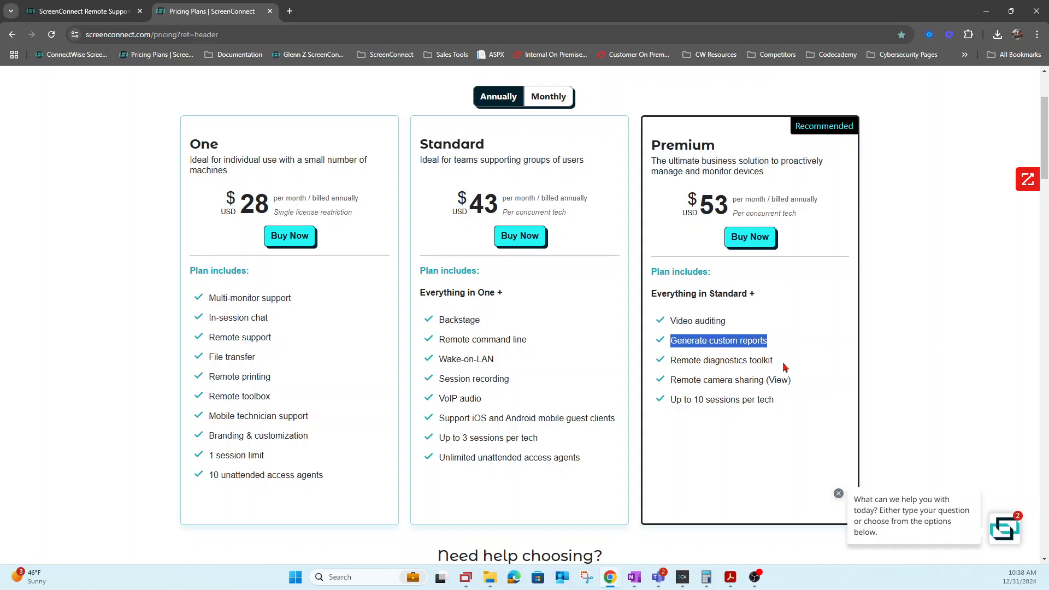
{"action": "left_click_drag", "start_coordinate": [774, 360], "coordinate": [659, 365]}
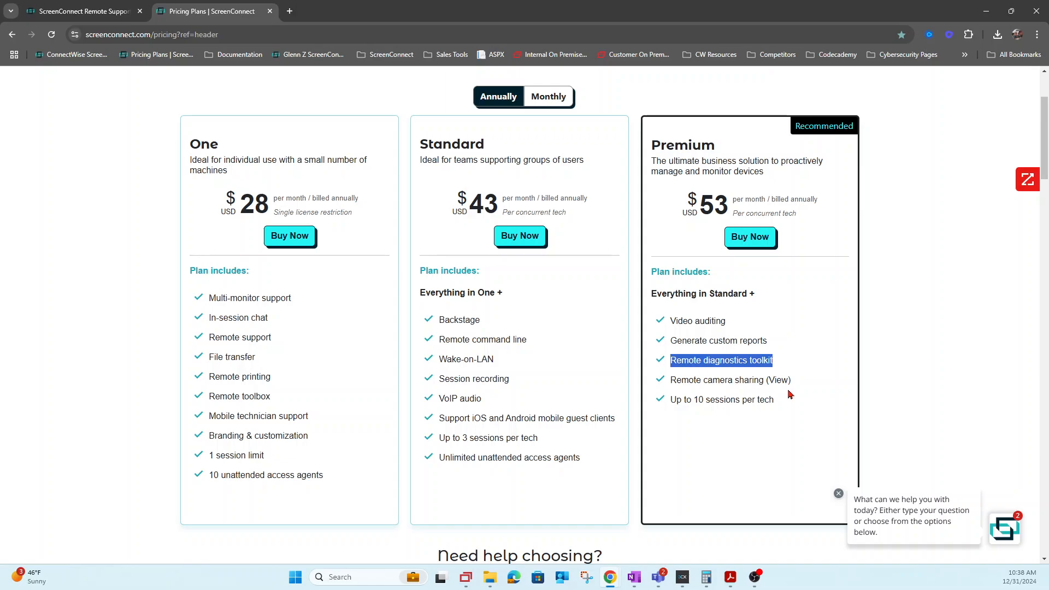
{"action": "left_click_drag", "start_coordinate": [793, 381], "coordinate": [667, 387]}
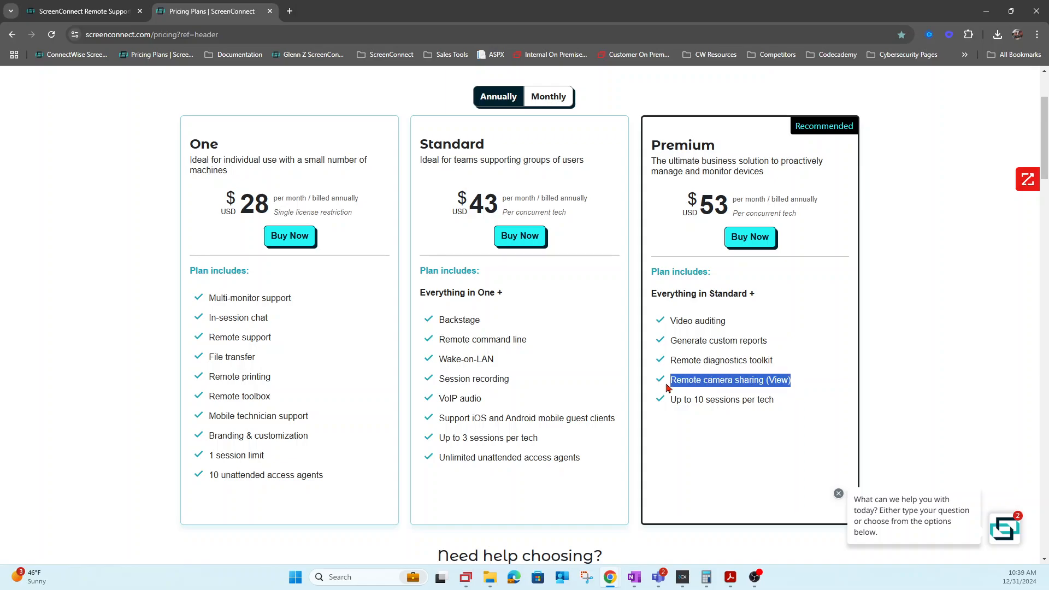
{"action": "left_click_drag", "start_coordinate": [776, 402], "coordinate": [671, 410]}
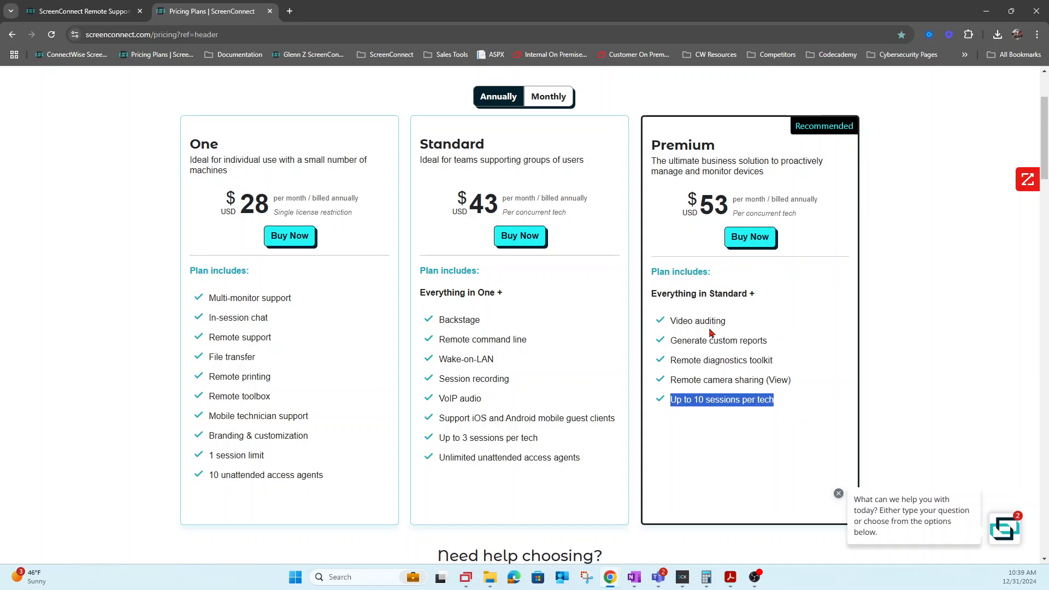
{"action": "scroll", "coordinate": [724, 341], "scroll_direction": "up", "scroll_amount": 3}
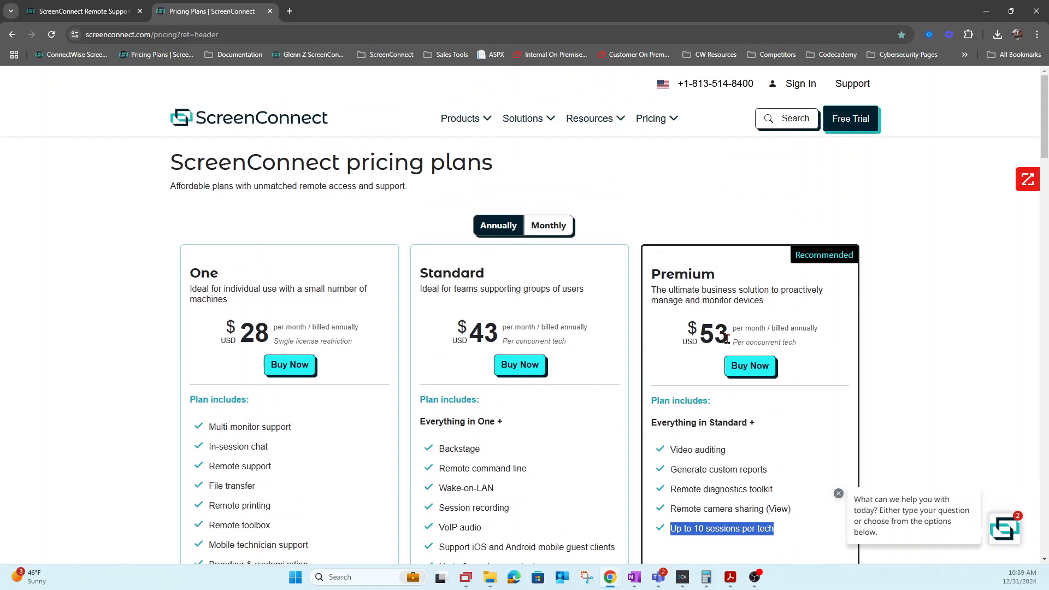
Open the Remote Access pricing plans page and set the number of agents to 500 to review the subscription pricing.
{"action": "mouse_move", "coordinate": [673, 118]}
{"action": "left_click", "coordinate": [689, 159]}
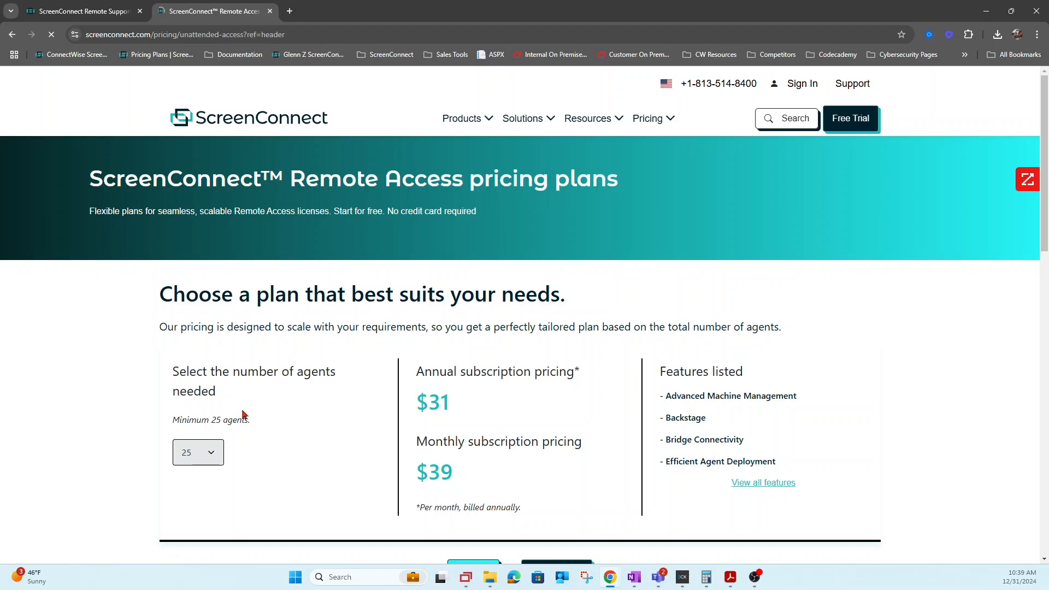
{"action": "scroll", "coordinate": [242, 414], "scroll_direction": "down", "scroll_amount": 2}
{"action": "left_click", "coordinate": [211, 347]}
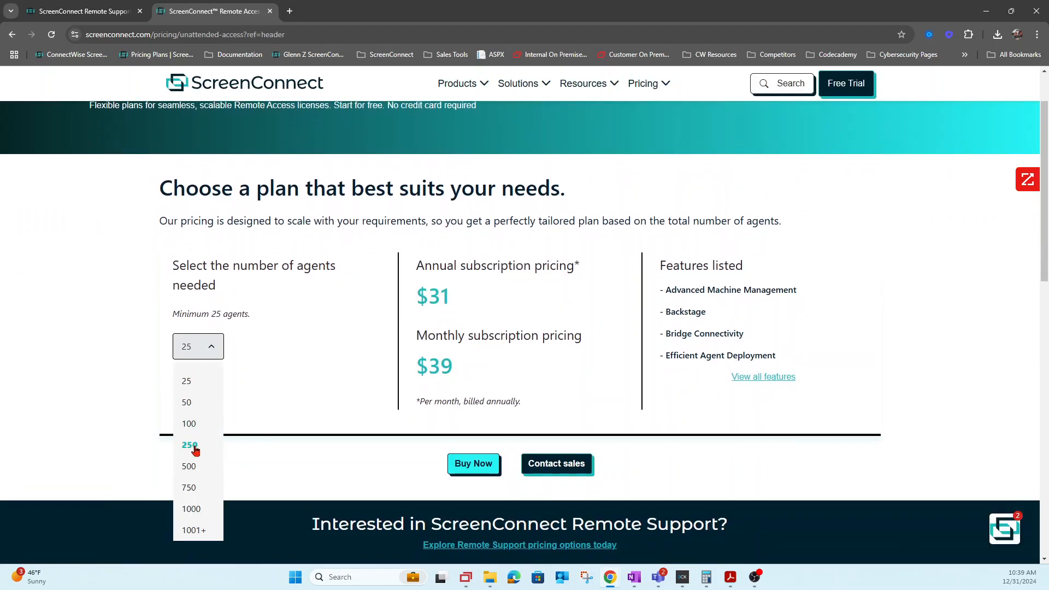
{"action": "left_click", "coordinate": [189, 468]}
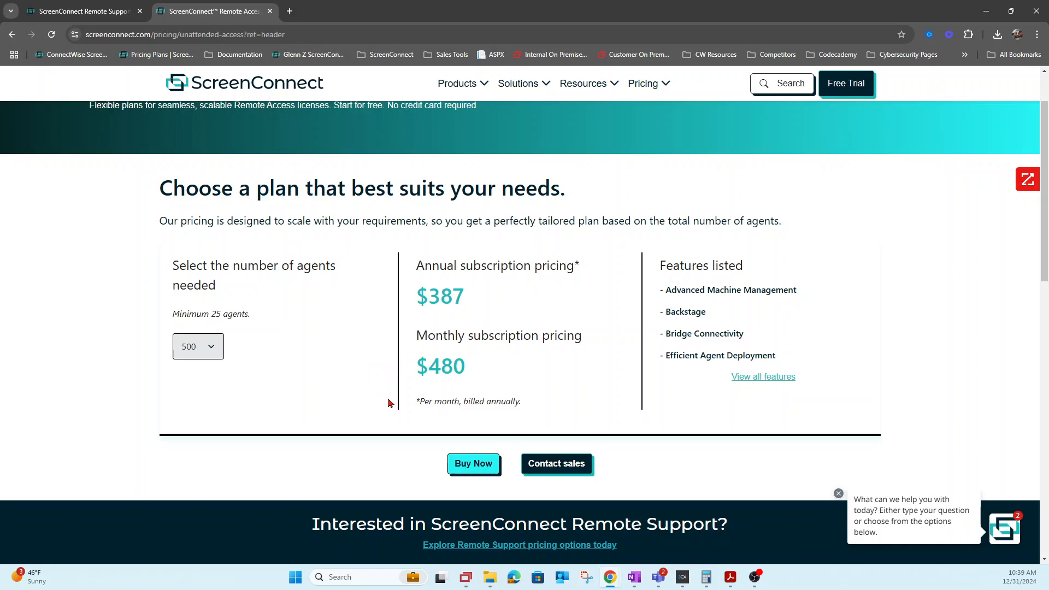
{"action": "scroll", "coordinate": [389, 405], "scroll_direction": "up", "scroll_amount": 2}
{"action": "scroll", "coordinate": [391, 408], "scroll_direction": "down", "scroll_amount": 3}
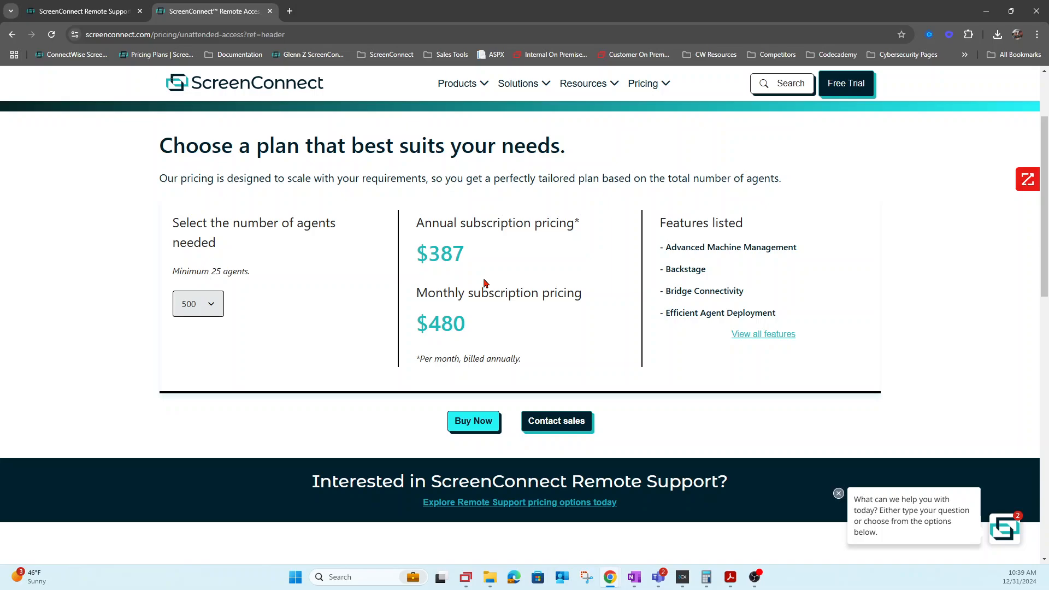
{"action": "scroll", "coordinate": [484, 282], "scroll_direction": "up", "scroll_amount": 3}
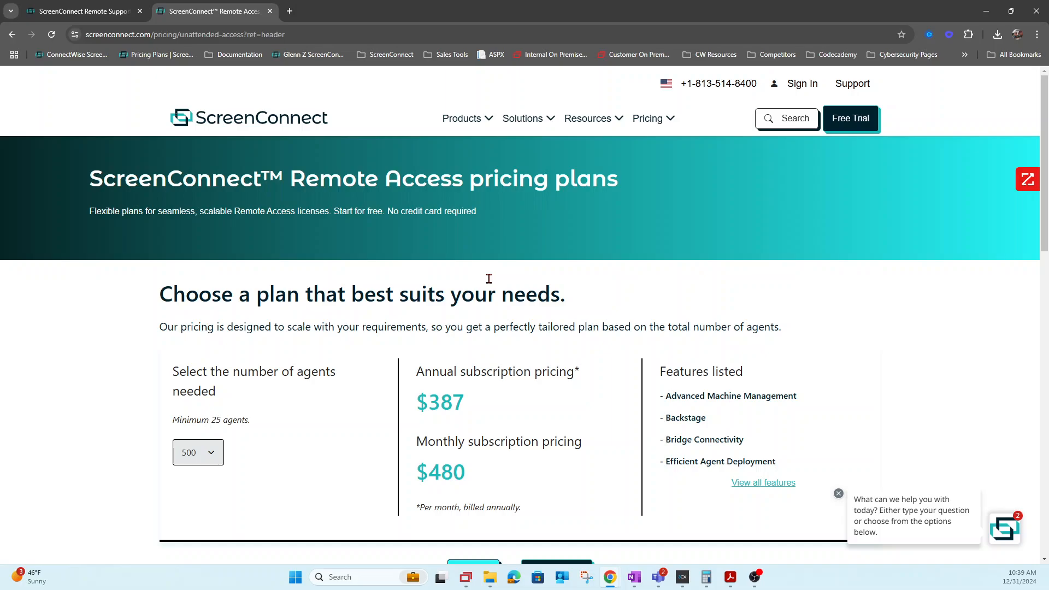